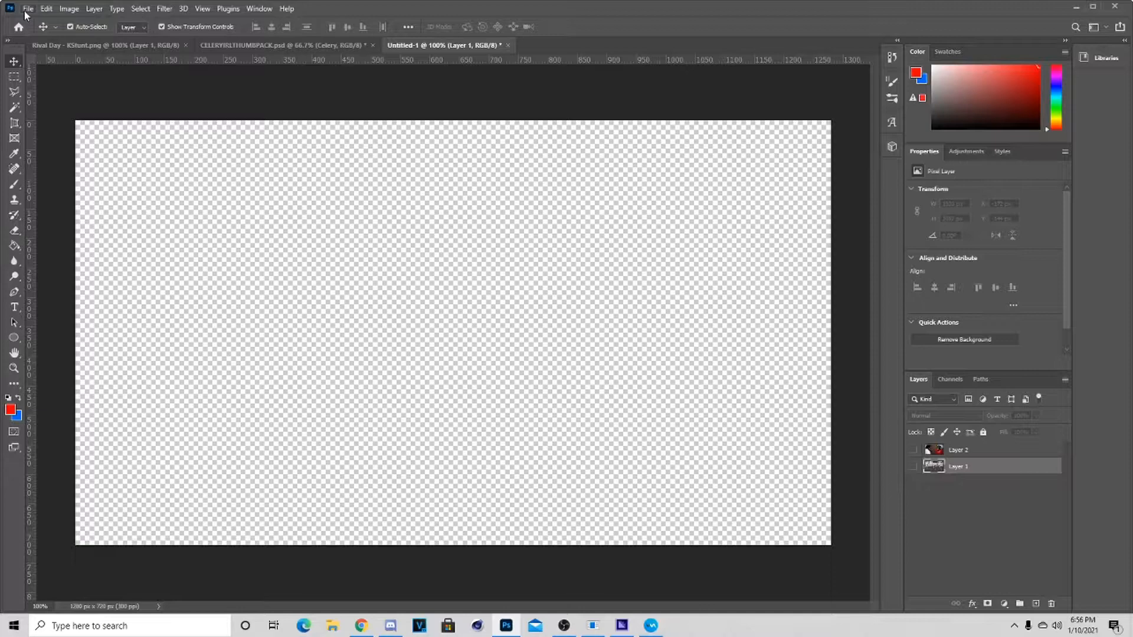
- Examine the finished Rival Day thumbnail, including its split background, shooting player and masked character in the red shirt
{"action": "left_click", "coordinate": [73, 47]}
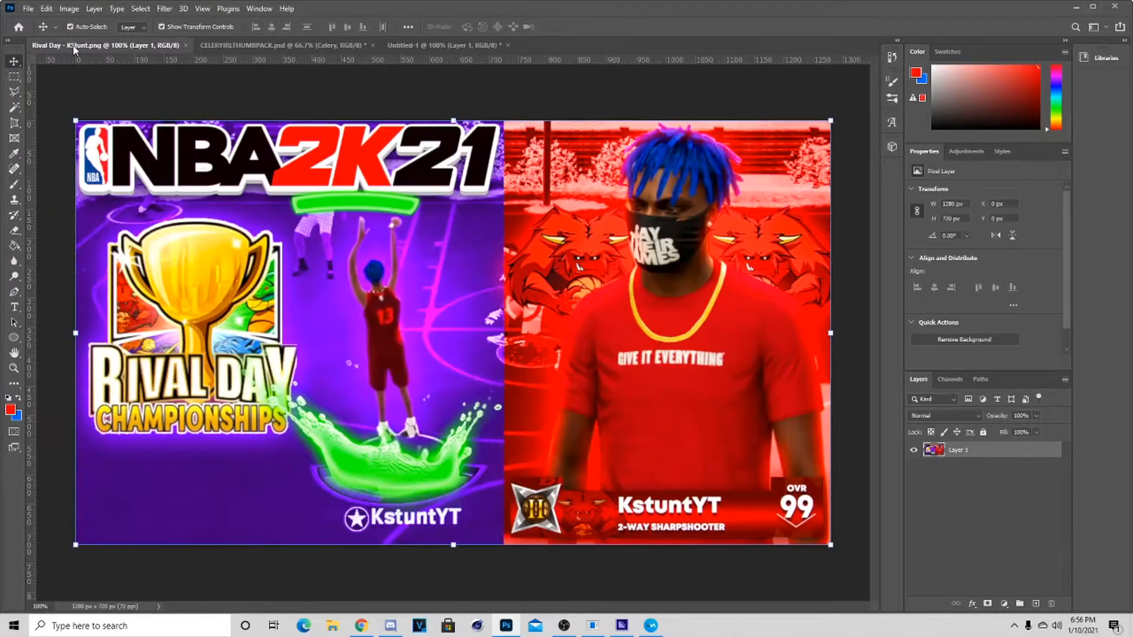
{"action": "left_click", "coordinate": [502, 256]}
{"action": "left_click", "coordinate": [698, 388]}
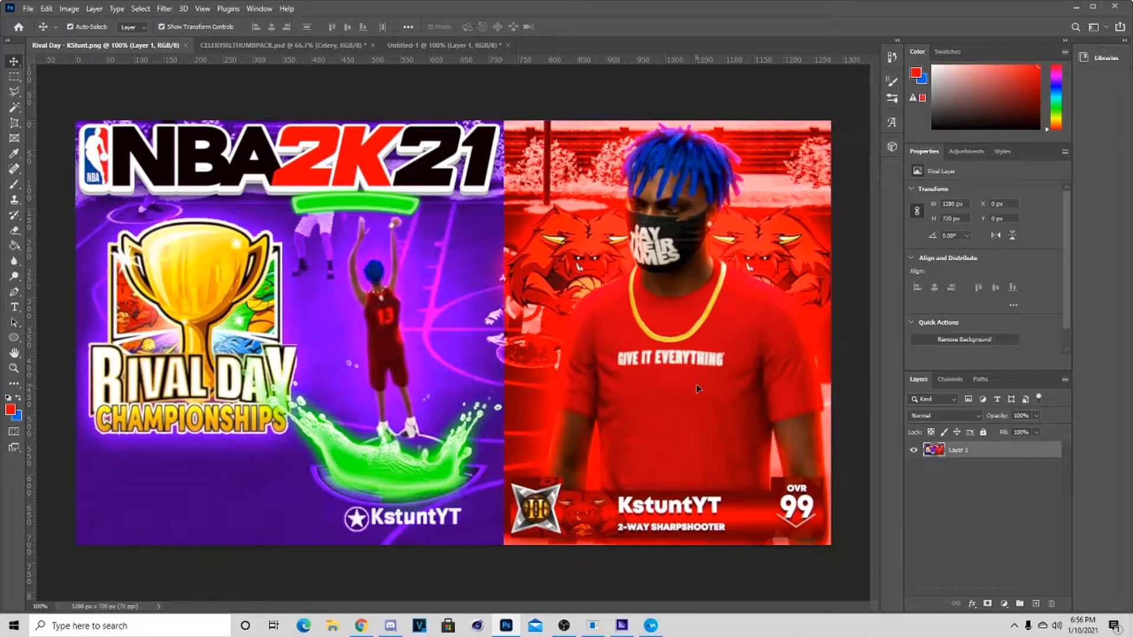
{"action": "left_click", "coordinate": [422, 328]}
- Create a new document from the recent 1280 x 720 px, 300 ppi custom preset
{"action": "left_click", "coordinate": [435, 45]}
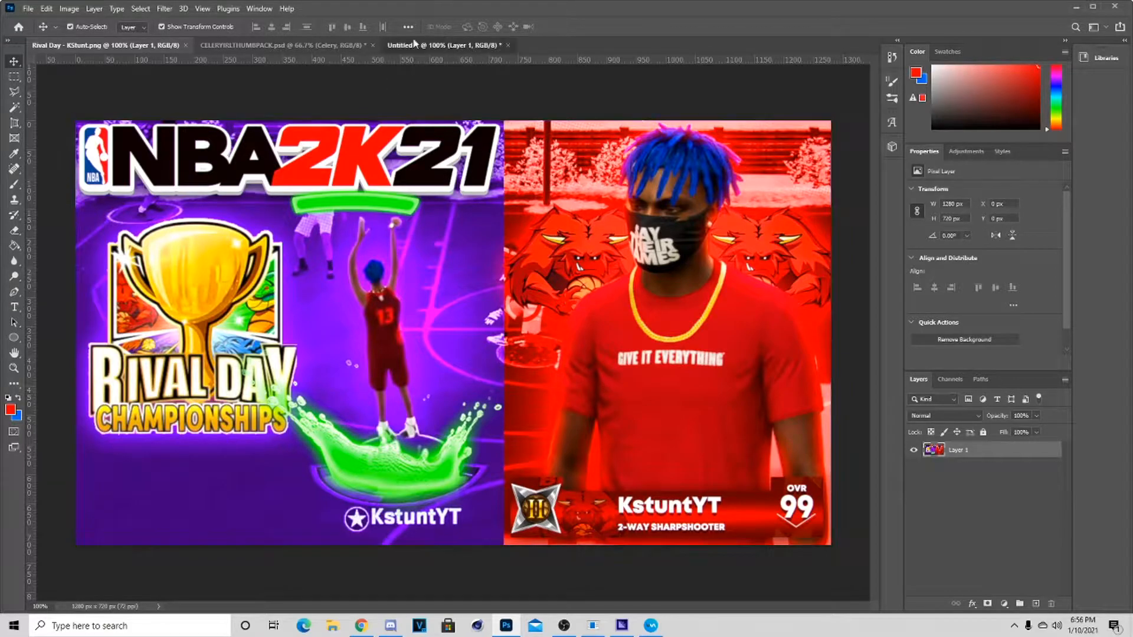
{"action": "left_click", "coordinate": [30, 9]}
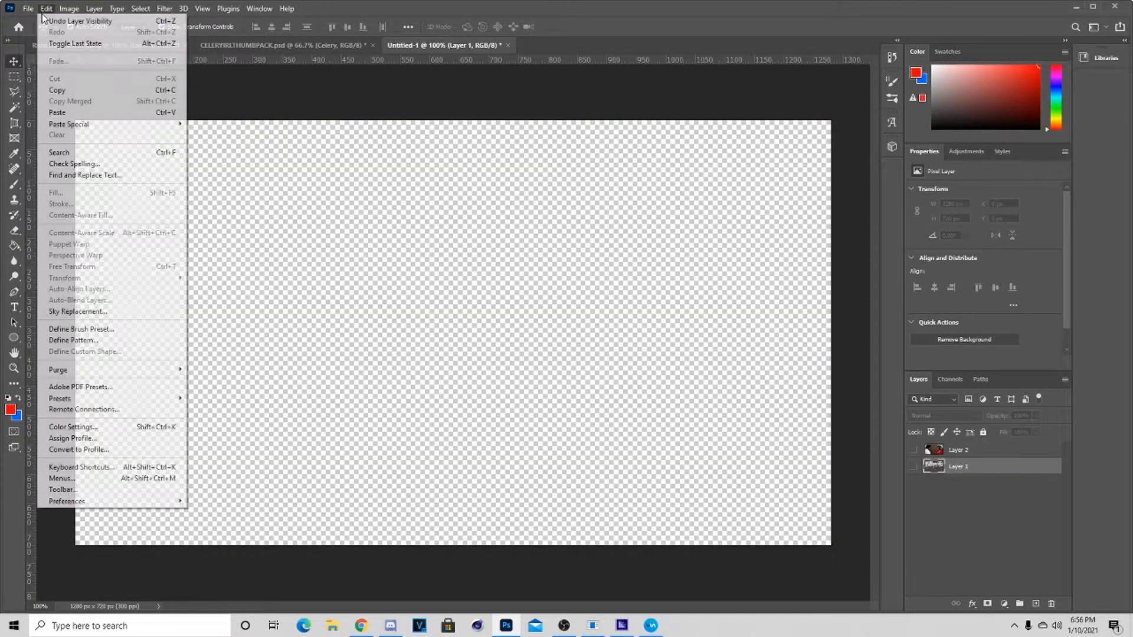
{"action": "left_click", "coordinate": [45, 22]}
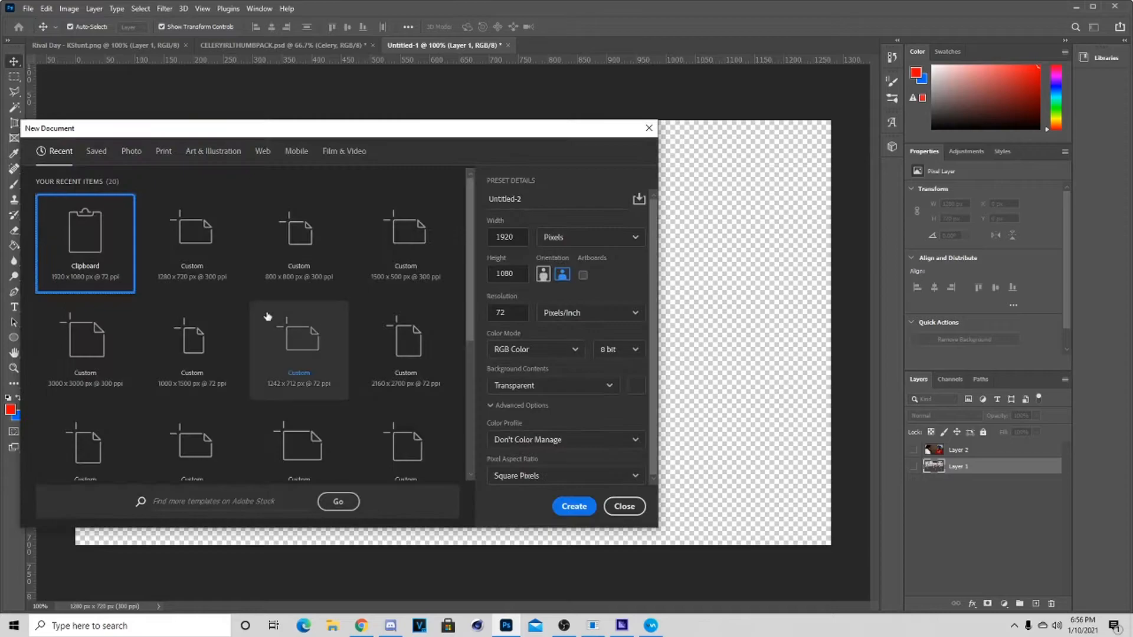
{"action": "left_click", "coordinate": [214, 271]}
{"action": "left_click", "coordinate": [572, 503]}
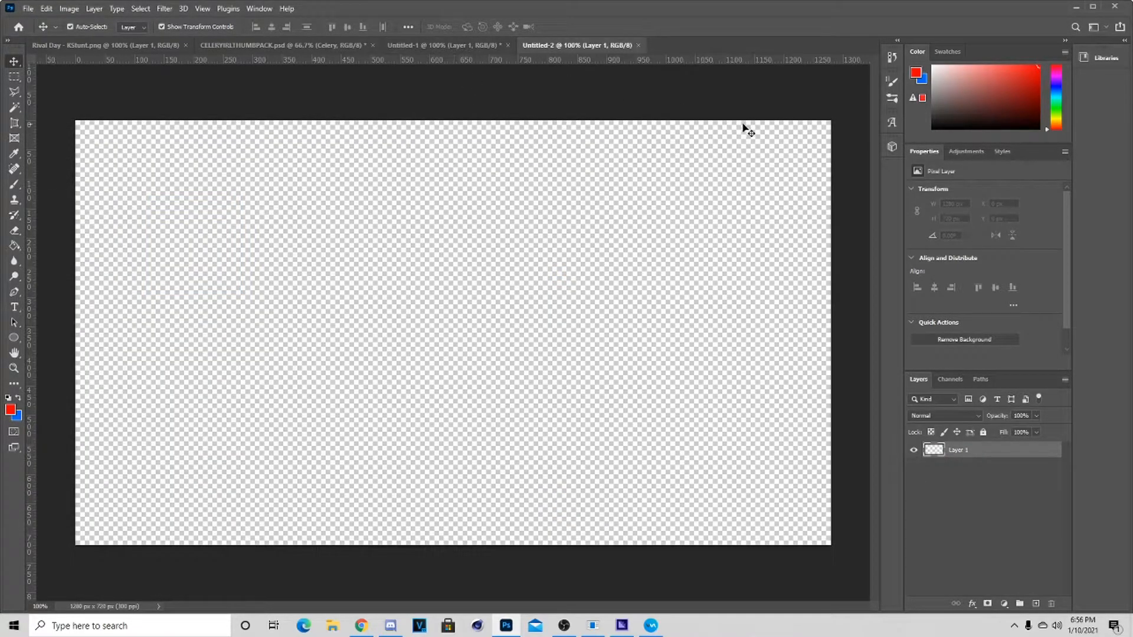
- Copy both screenshot layers from Untitled-1 together into the new Untitled-2 document
{"action": "left_click", "coordinate": [468, 45]}
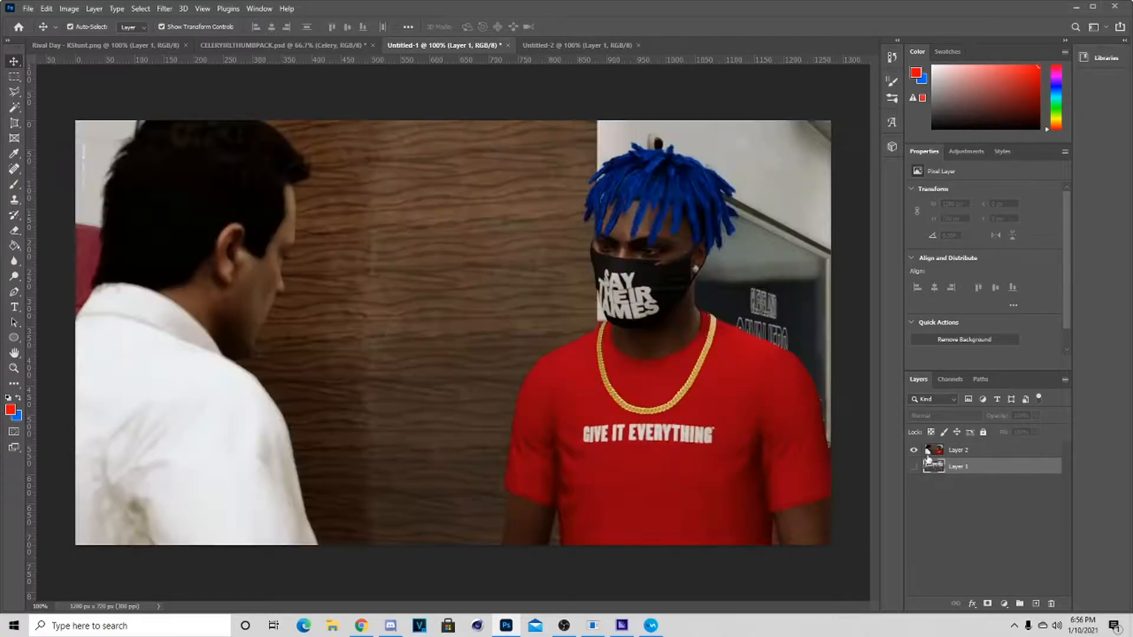
{"action": "left_click", "coordinate": [961, 451], "text": "ctrl"}
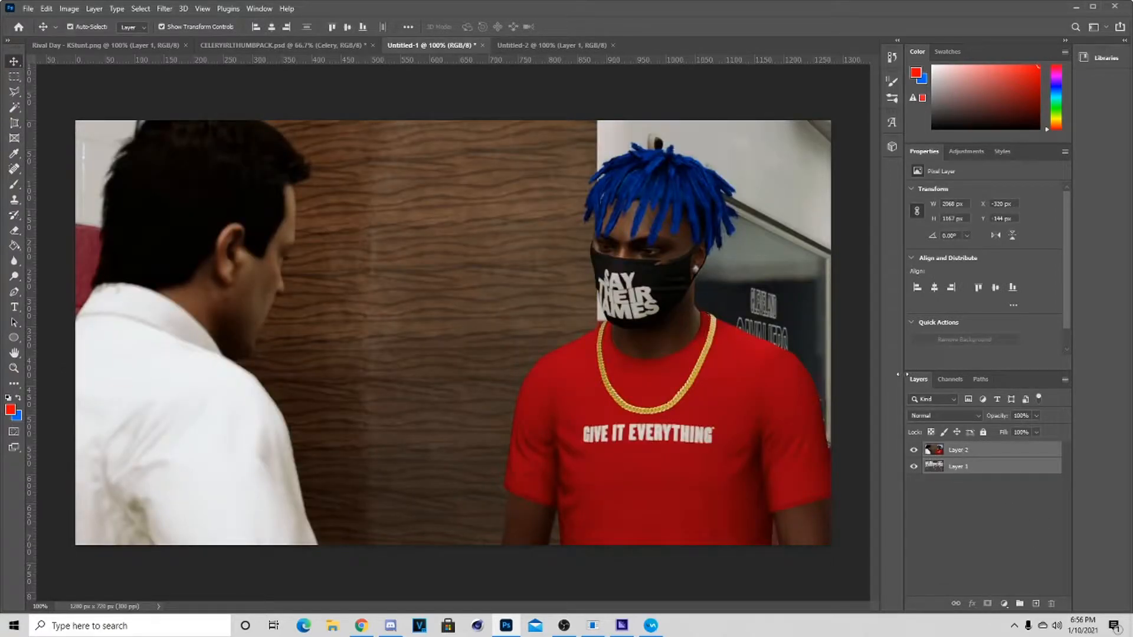
{"action": "left_click", "coordinate": [558, 47]}
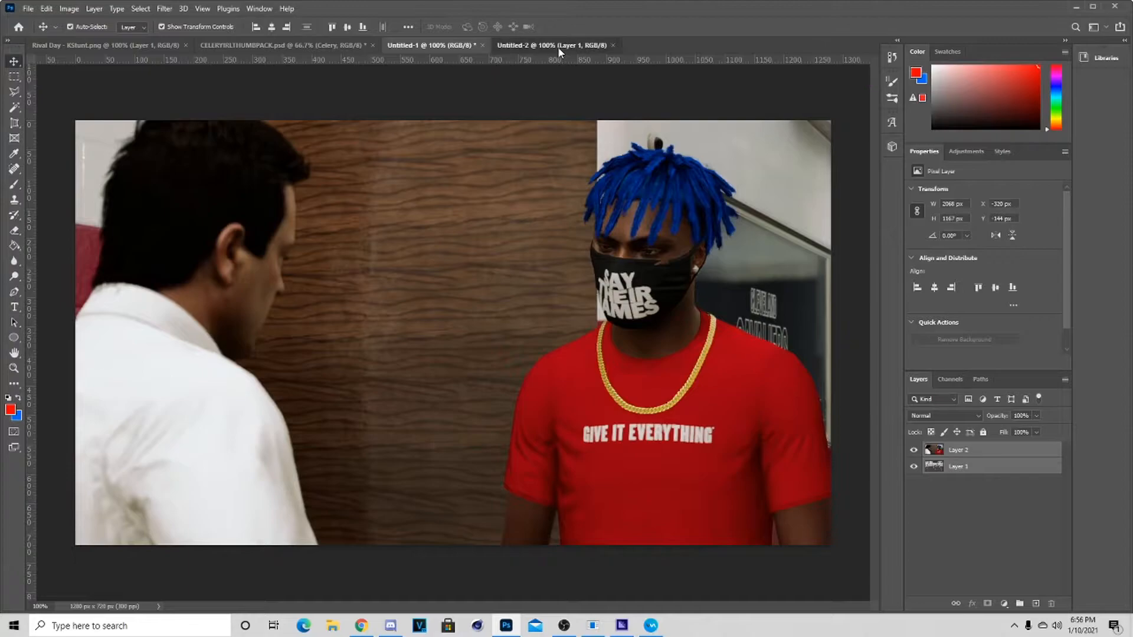
{"action": "left_click_drag", "start_coordinate": [558, 72], "coordinate": [590, 219]}
{"action": "left_click_drag", "start_coordinate": [636, 322], "coordinate": [481, 272]}
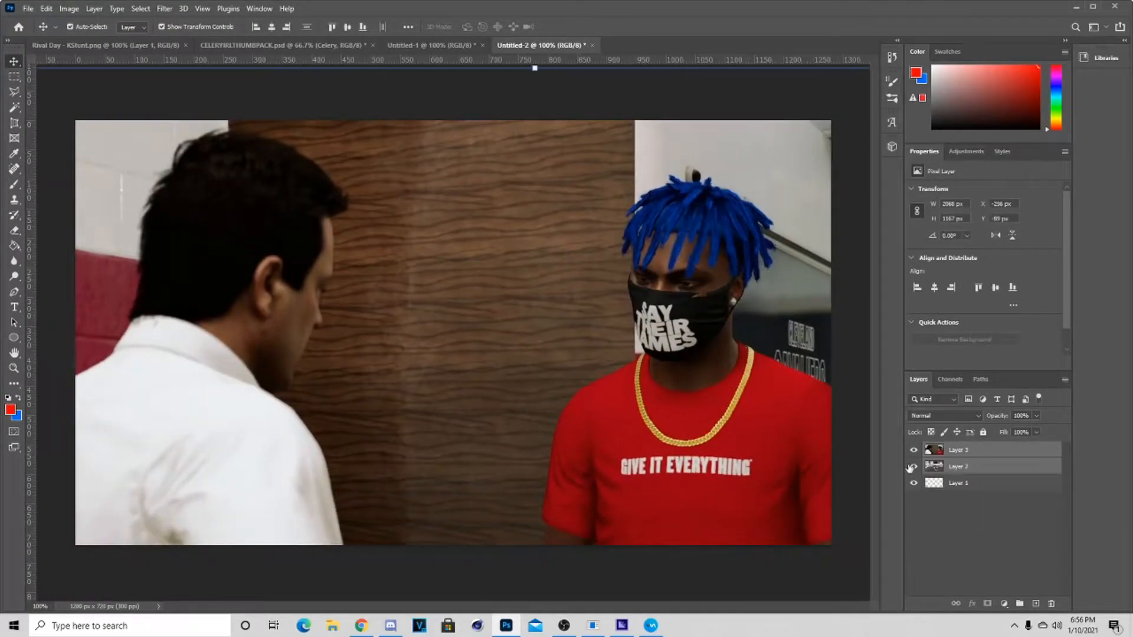
- Scale the masked character's screenshot layer to about 78% and align its left edge with the canvas, vertically centred
{"action": "left_click_drag", "start_coordinate": [701, 424], "coordinate": [654, 386]}
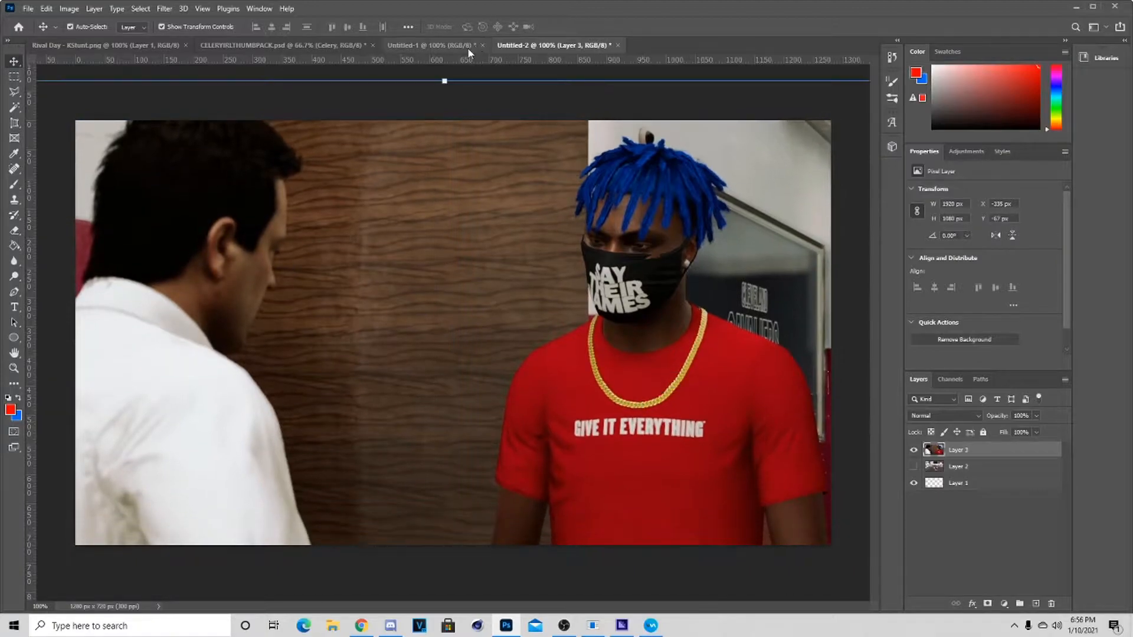
{"action": "left_click_drag", "start_coordinate": [445, 82], "coordinate": [451, 202]}
{"action": "left_click_drag", "start_coordinate": [669, 396], "coordinate": [733, 270]}
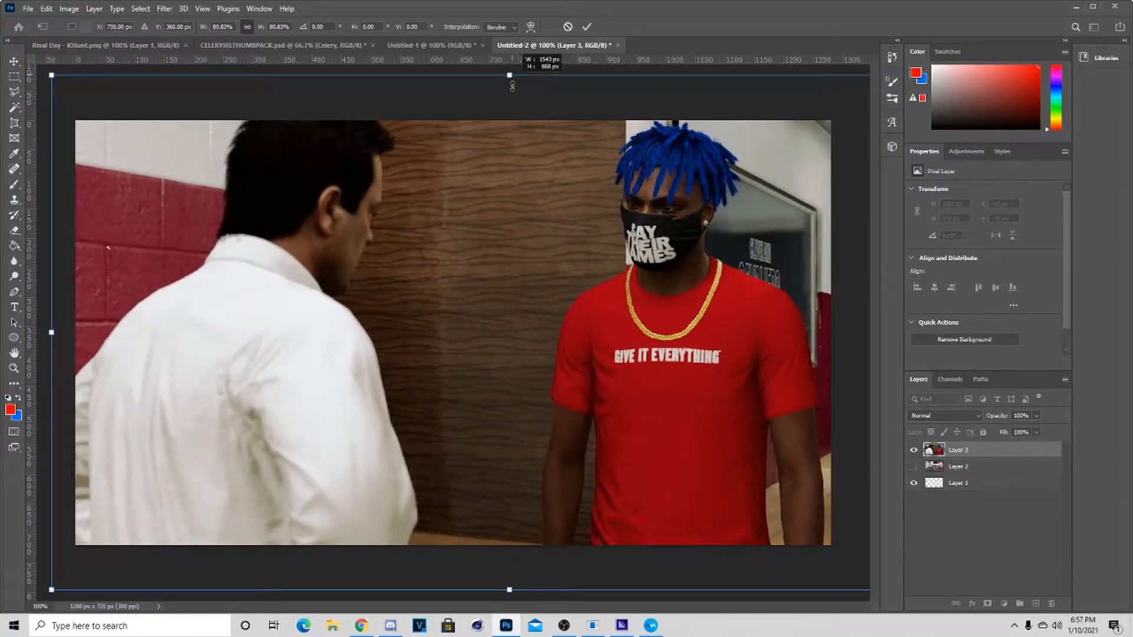
{"action": "left_click_drag", "start_coordinate": [511, 81], "coordinate": [508, 93]}
{"action": "left_click_drag", "start_coordinate": [678, 211], "coordinate": [695, 192]}
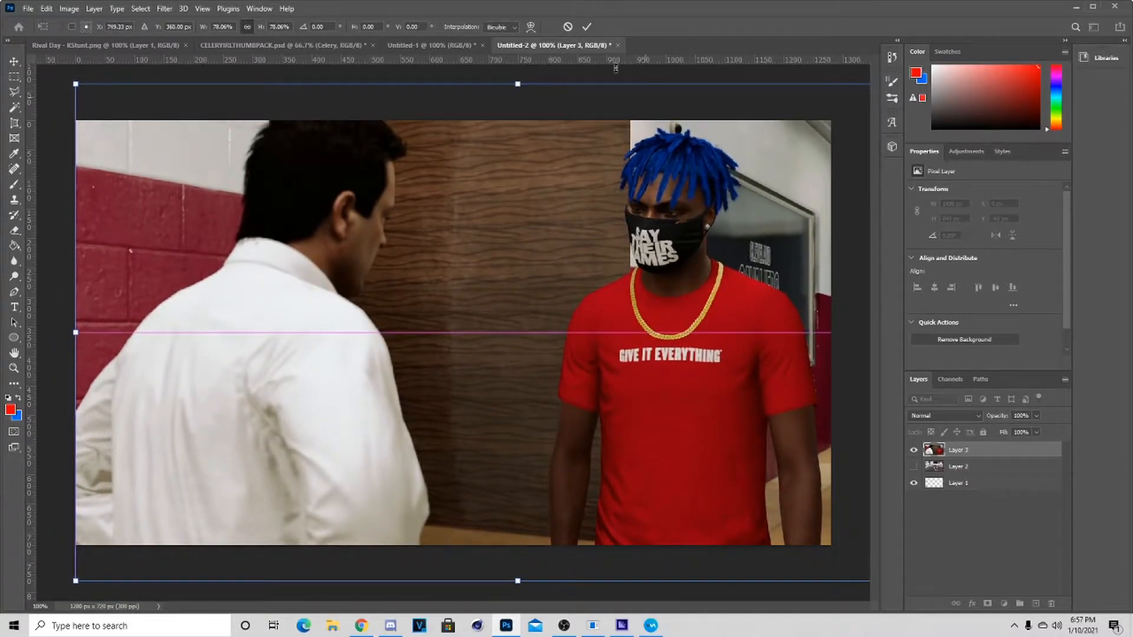
{"action": "left_click", "coordinate": [585, 26]}
- Trace the character in the red shirt with the Pen tool and convert the path to a new selection with 0 px feather
{"action": "key", "text": "p"}
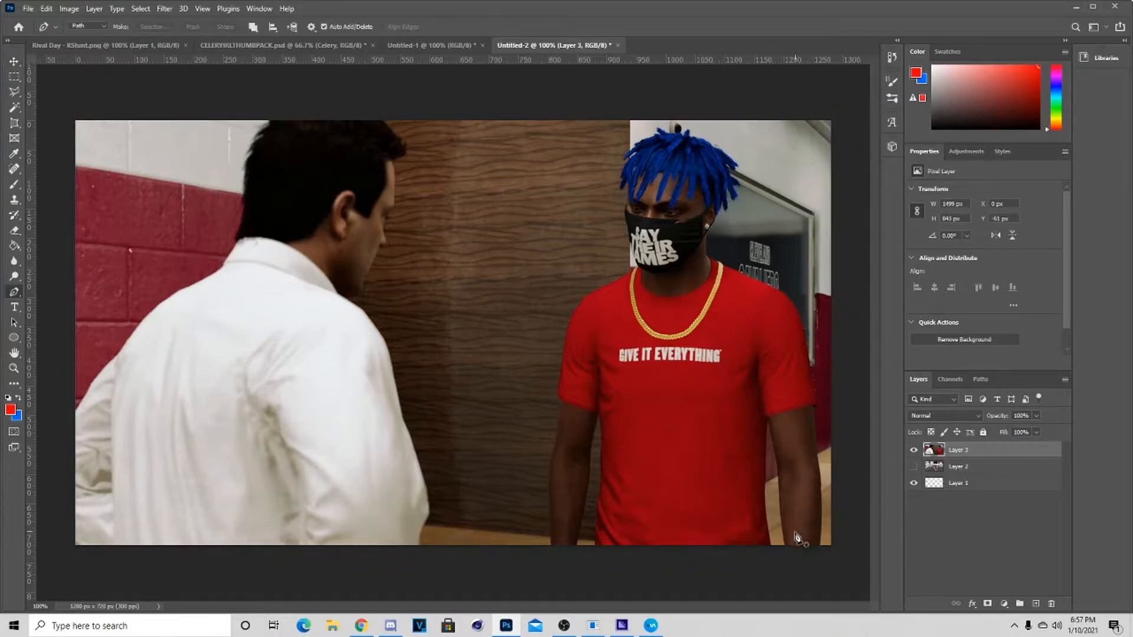
{"action": "left_click", "coordinate": [773, 543]}
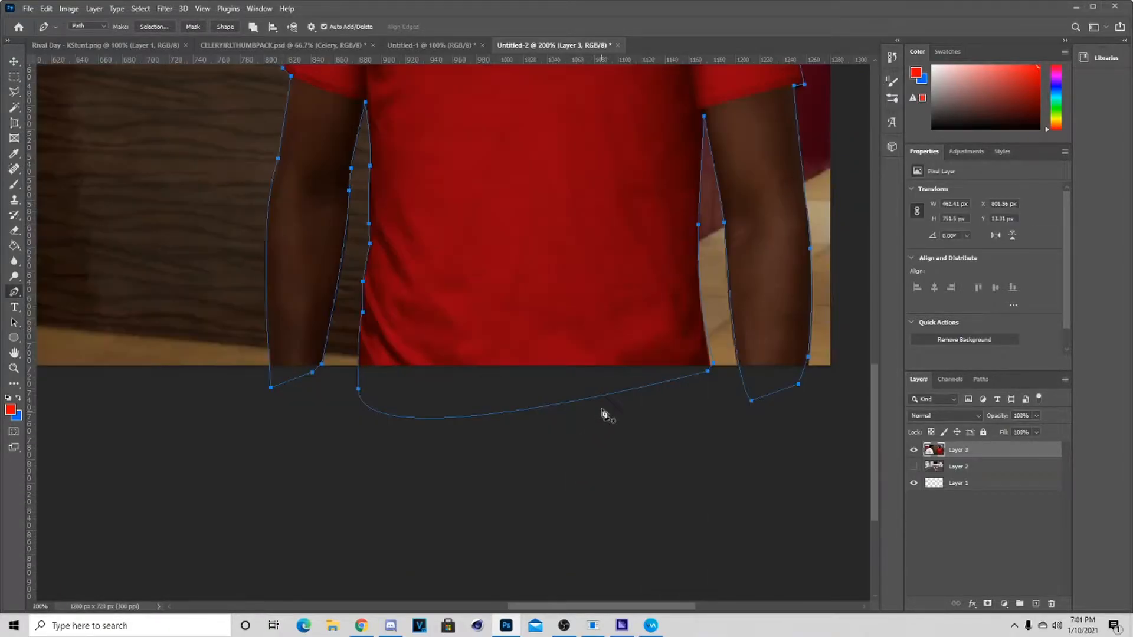
{"action": "scroll", "coordinate": [627, 324], "scroll_direction": "up", "scroll_amount": 2}
{"action": "scroll", "coordinate": [627, 323], "scroll_direction": "up", "scroll_amount": 6}
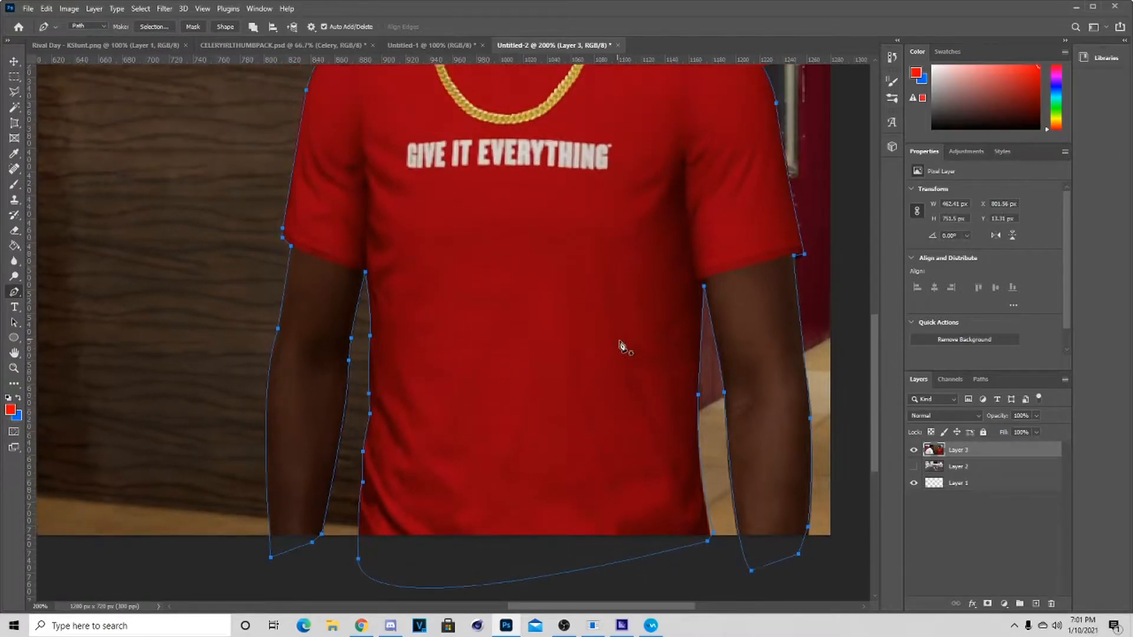
{"action": "right_click", "coordinate": [604, 319]}
{"action": "left_click", "coordinate": [645, 368]}
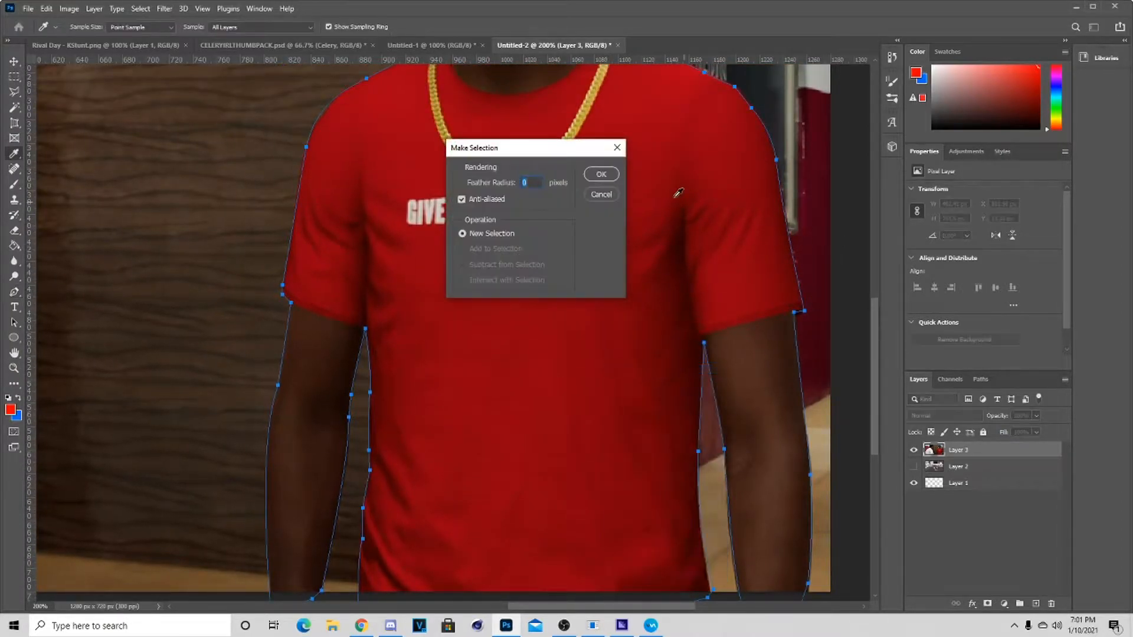
{"action": "left_click", "coordinate": [602, 174]}
{"action": "scroll", "coordinate": [717, 313], "scroll_direction": "down", "scroll_amount": 1}
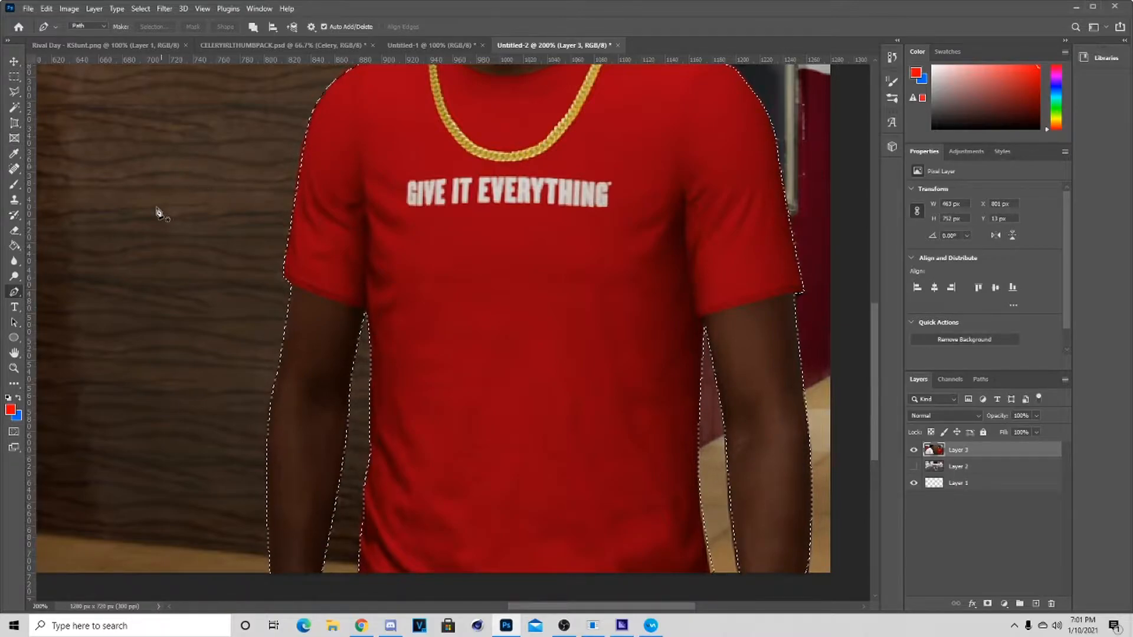
- Place the selected character on its own new layer and hide the original screenshot layer
{"action": "key", "text": "l"}
{"action": "right_click", "coordinate": [423, 237]}
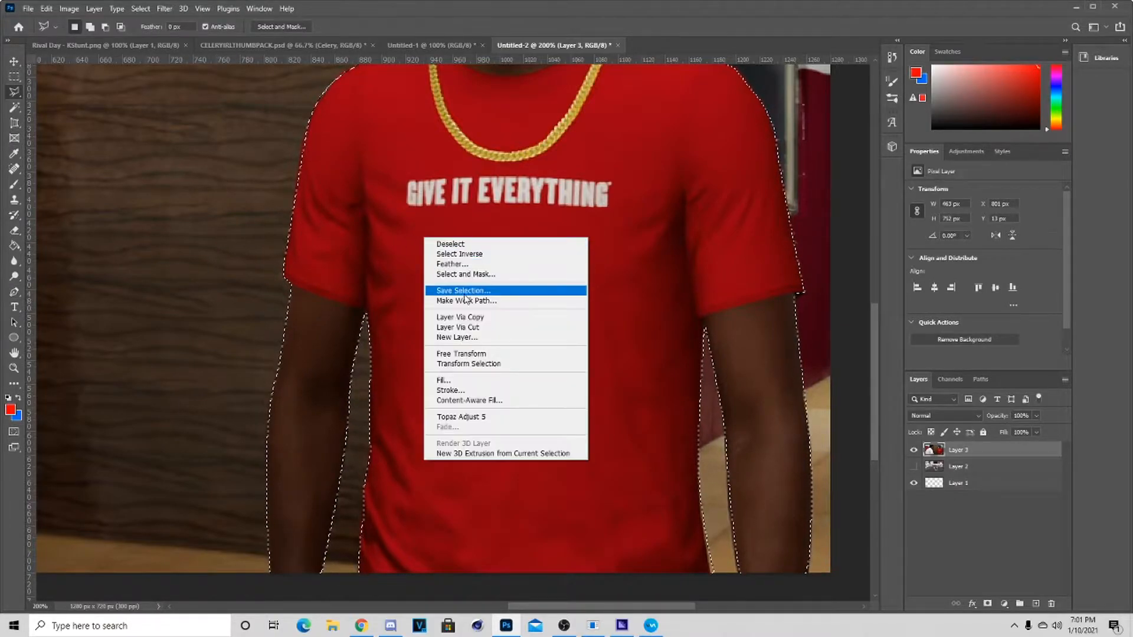
{"action": "left_click", "coordinate": [469, 326]}
{"action": "left_click", "coordinate": [915, 466]}
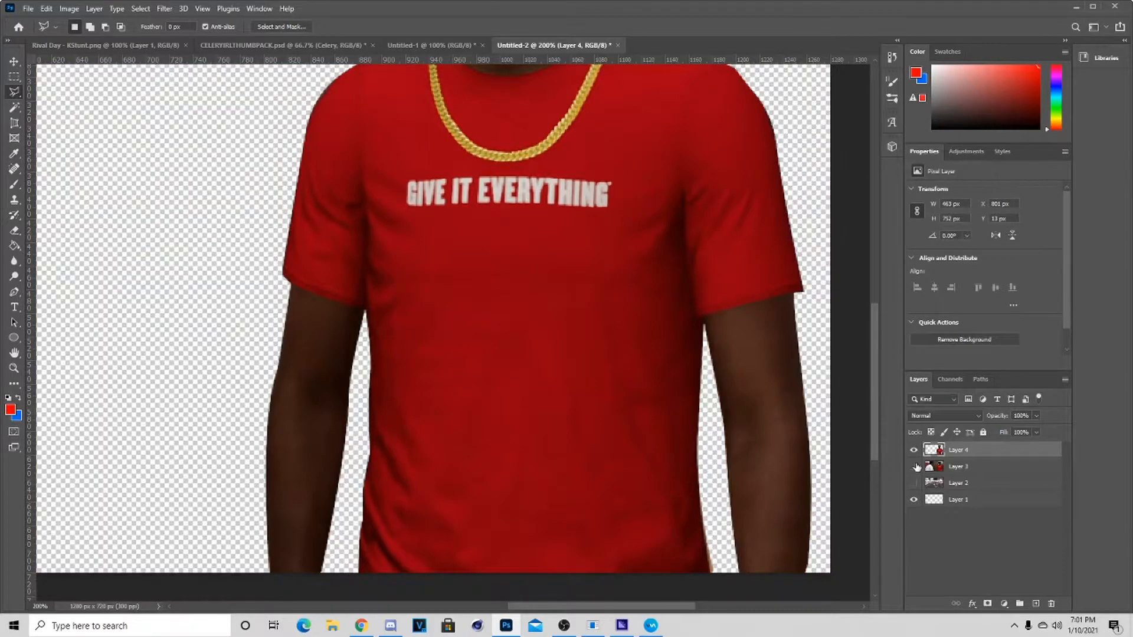
{"action": "key", "text": "ctrl+minus"}
{"action": "key", "text": "ctrl+minus"}
{"action": "key", "text": "ctrl+minus"}
{"action": "key", "text": "ctrl+plus"}
{"action": "key", "text": "ctrl+plus"}
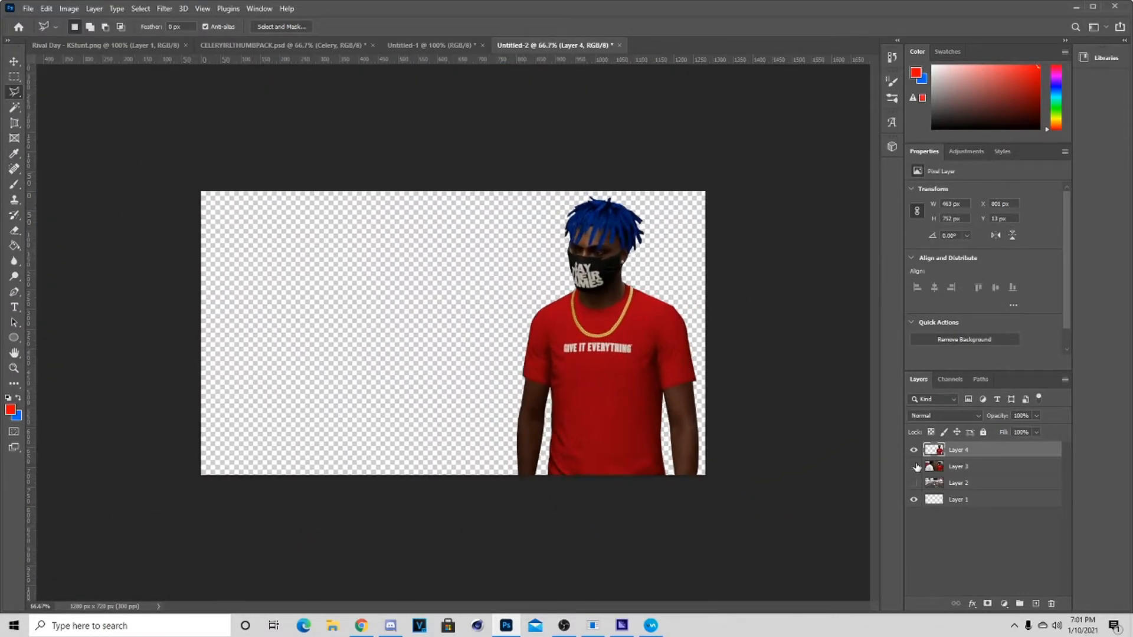
- Add a white inner shadow to the character layer in Overlay mode at 100% opacity, with zero distance and a small size
{"action": "left_click", "coordinate": [13, 61]}
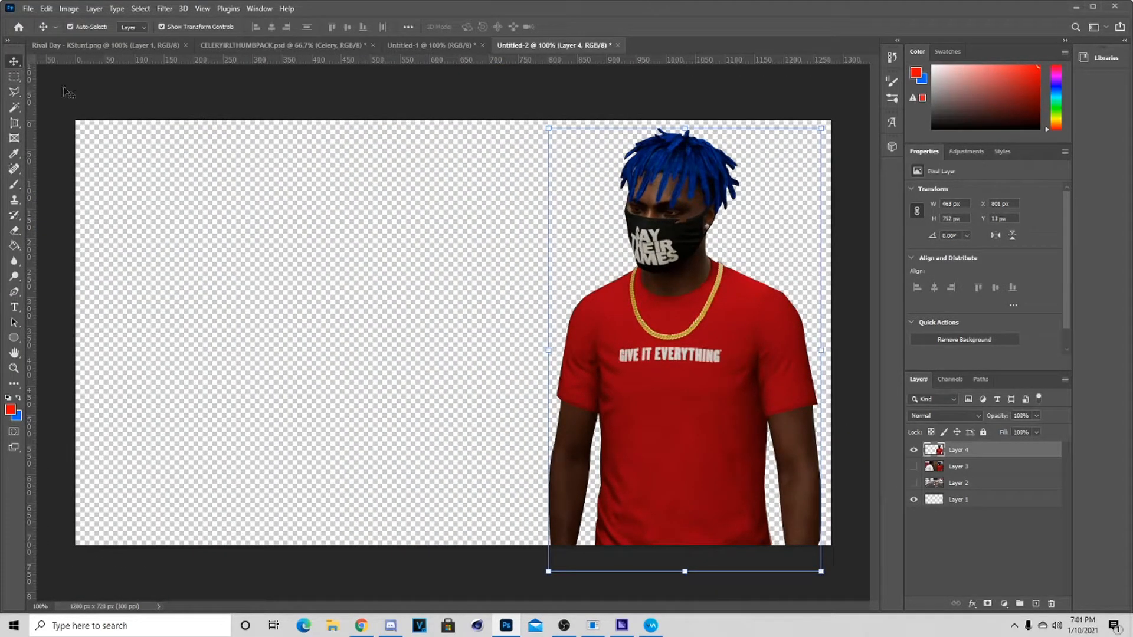
{"action": "right_click", "coordinate": [1042, 454]}
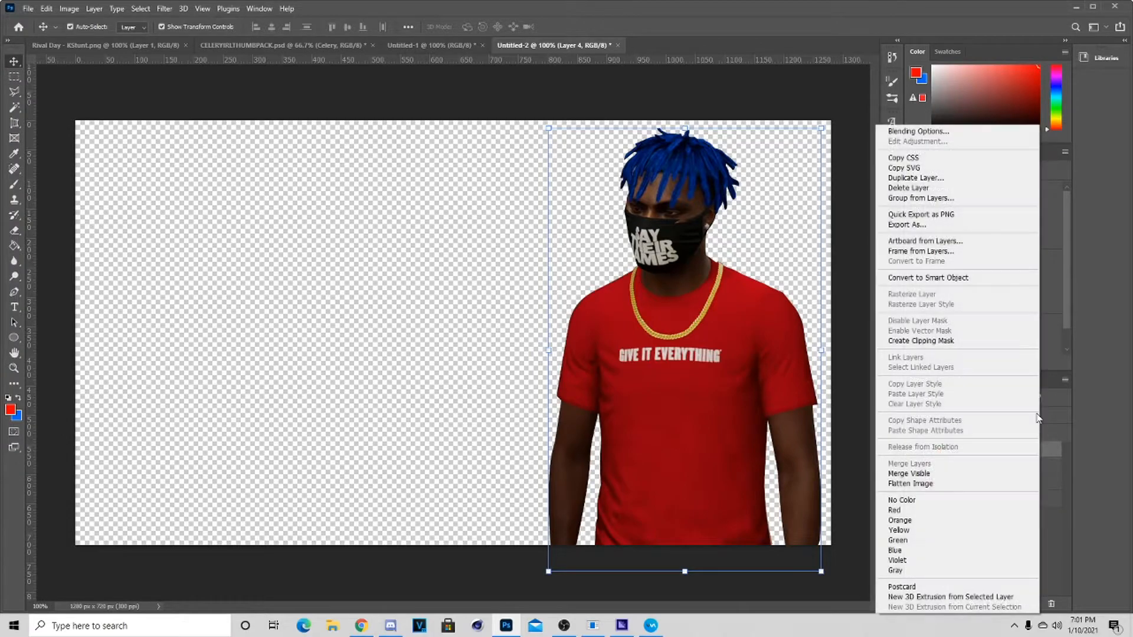
{"action": "left_click", "coordinate": [994, 133]}
{"action": "left_click_drag", "start_coordinate": [726, 298], "coordinate": [954, 264]}
{"action": "left_click", "coordinate": [829, 389]}
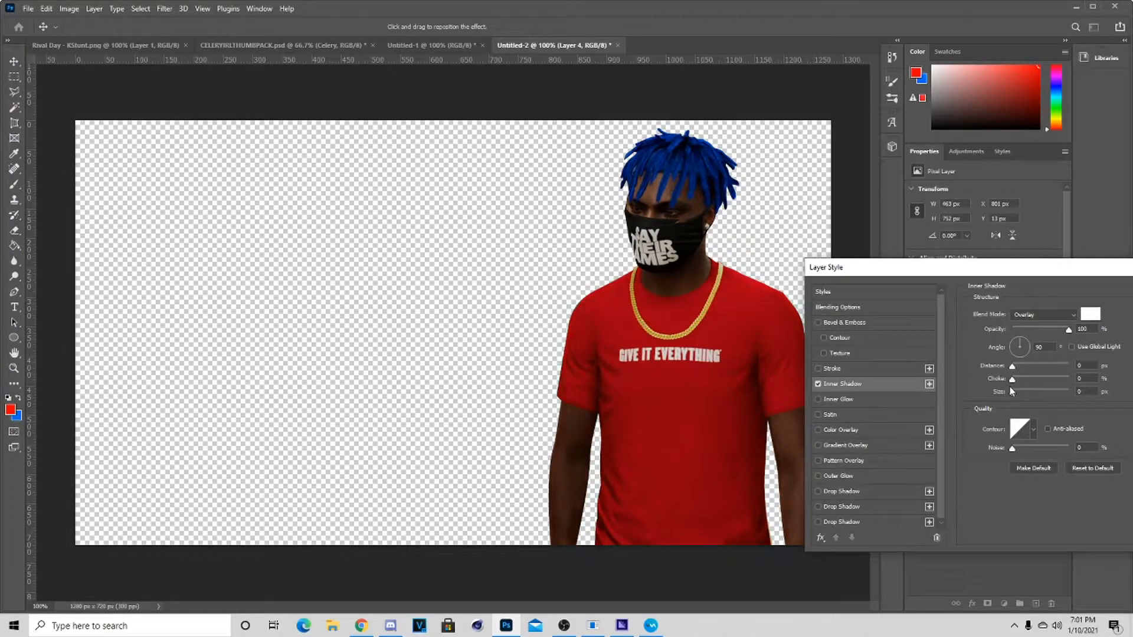
{"action": "left_click_drag", "start_coordinate": [1017, 389], "coordinate": [1021, 390]}
- Add a red inner glow to the character in Linear Dodge (Add) mode at 63% opacity with a reduced size
{"action": "left_click", "coordinate": [822, 403]}
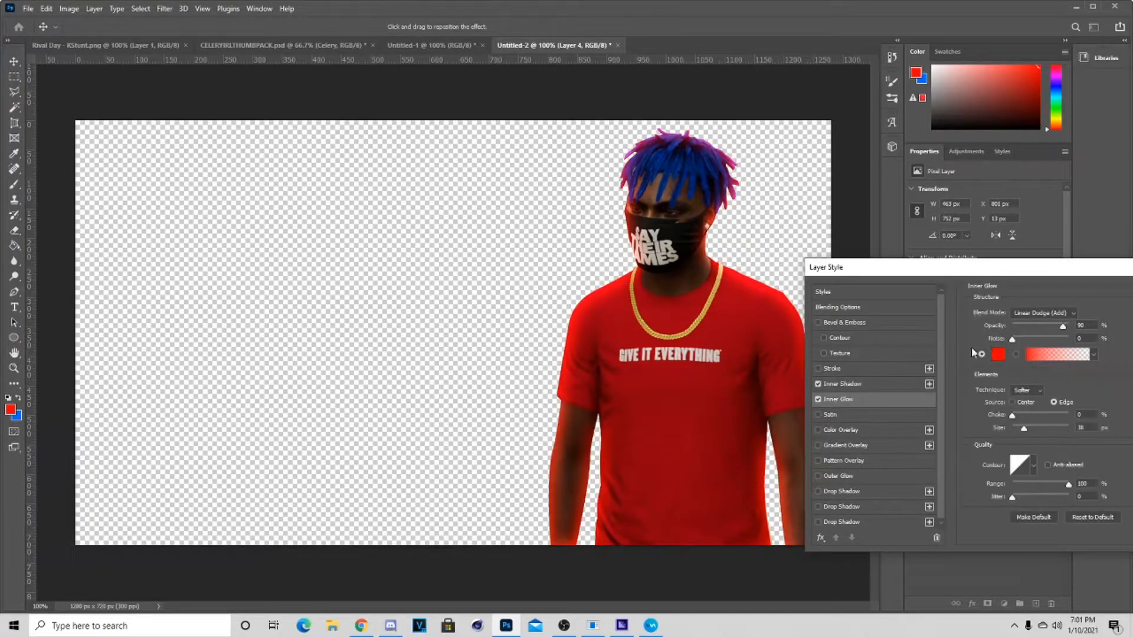
{"action": "left_click", "coordinate": [1021, 429]}
{"action": "left_click_drag", "start_coordinate": [1043, 326], "coordinate": [1048, 325]}
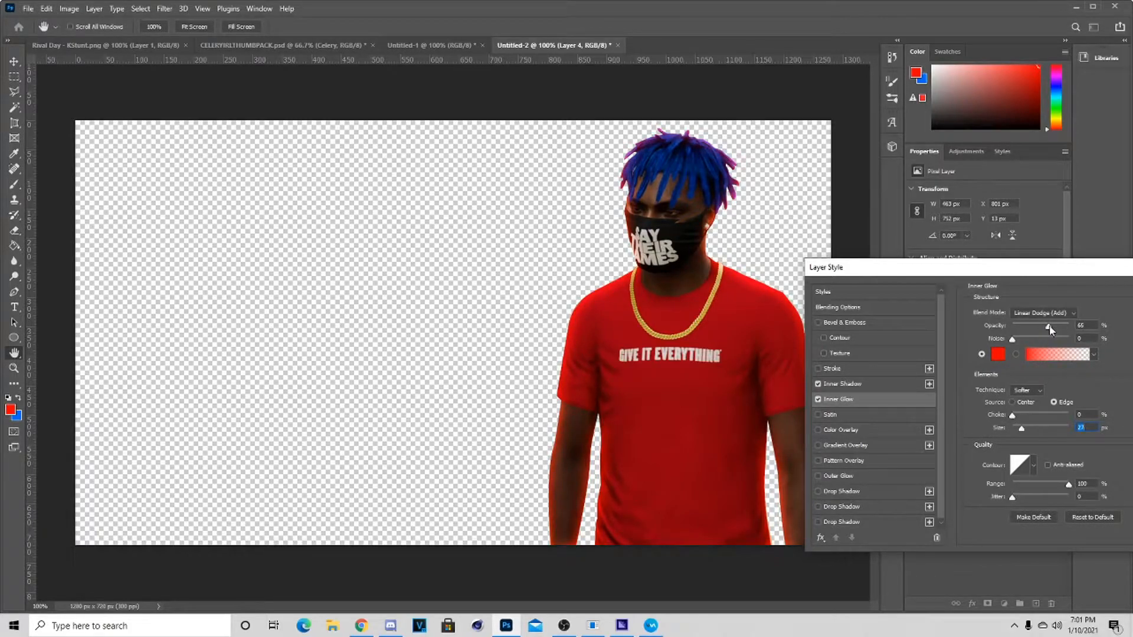
{"action": "left_click_drag", "start_coordinate": [1022, 430], "coordinate": [1018, 432]}
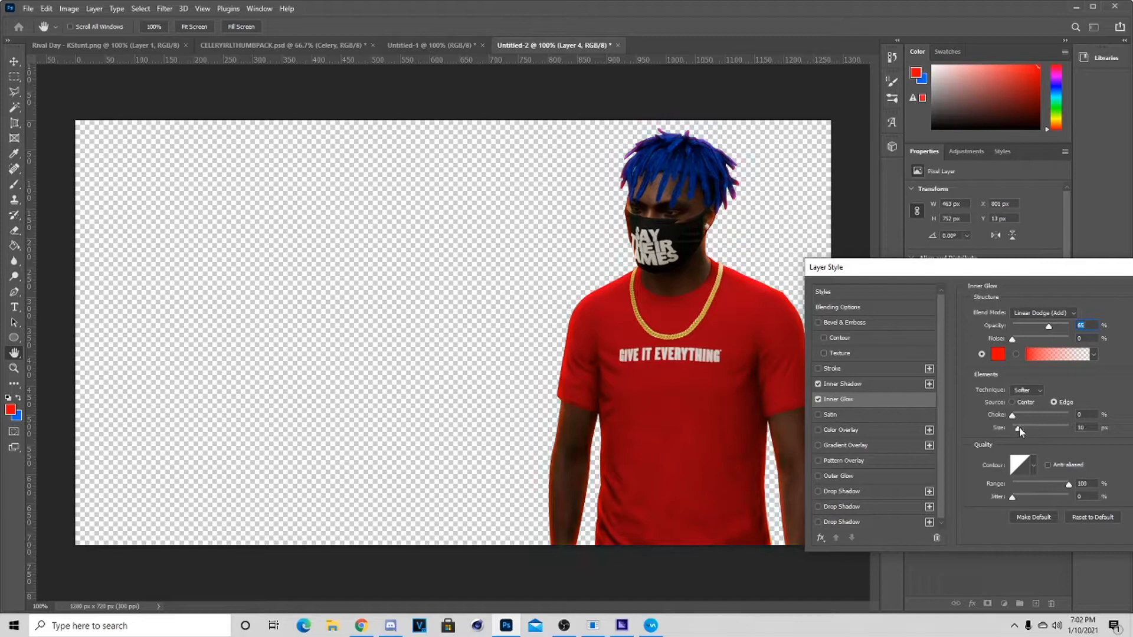
{"action": "left_click", "coordinate": [1020, 432]}
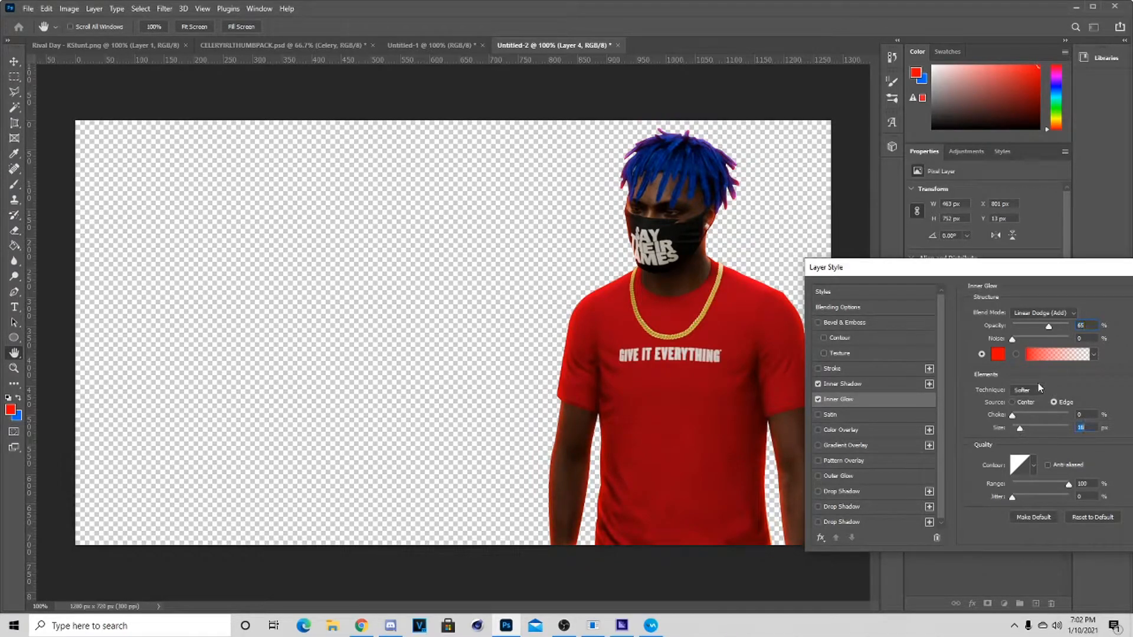
{"action": "left_click", "coordinate": [1020, 428]}
{"action": "left_click", "coordinate": [1048, 326]}
- Add a red outer glow to the character in Linear Dodge (Add) mode at 100% opacity and about 51 px size
{"action": "left_click", "coordinate": [818, 477]}
{"action": "left_click", "coordinate": [834, 474]}
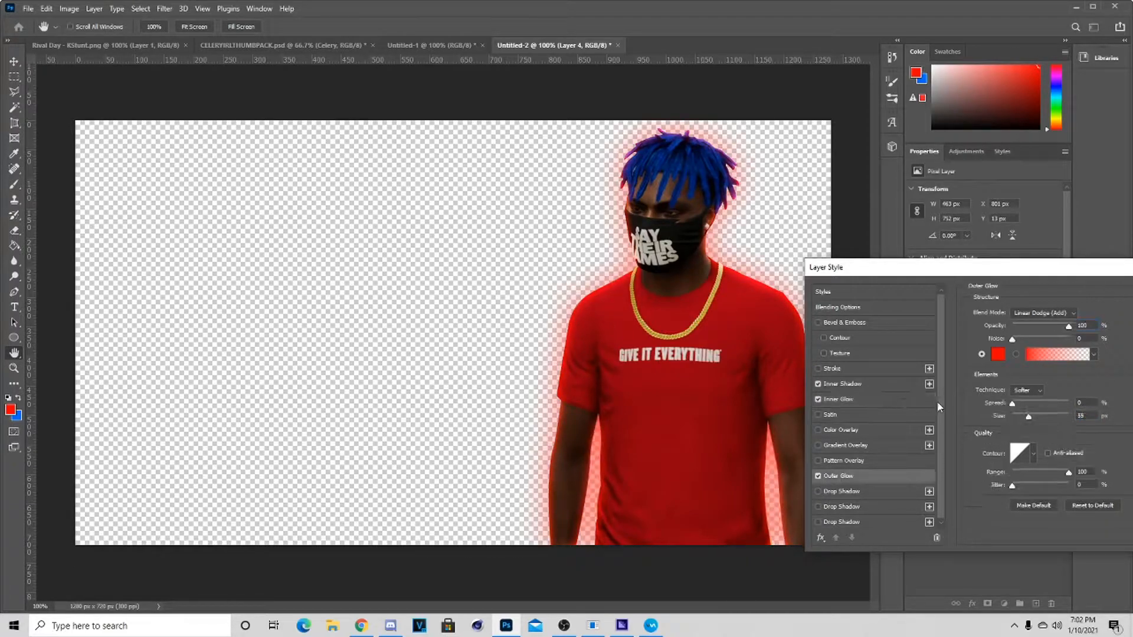
{"action": "left_click_drag", "start_coordinate": [1023, 418], "coordinate": [1027, 416]}
{"action": "key", "text": "Return"}
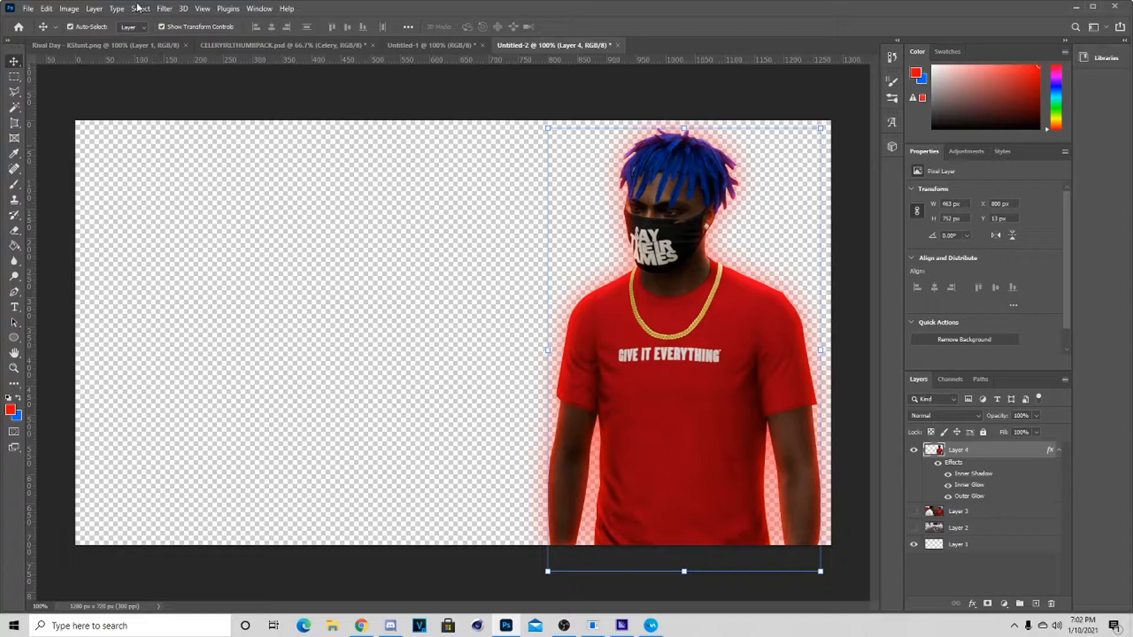
- Apply the Camera Raw filter to the character layer to brighten it
{"action": "left_click", "coordinate": [165, 8]}
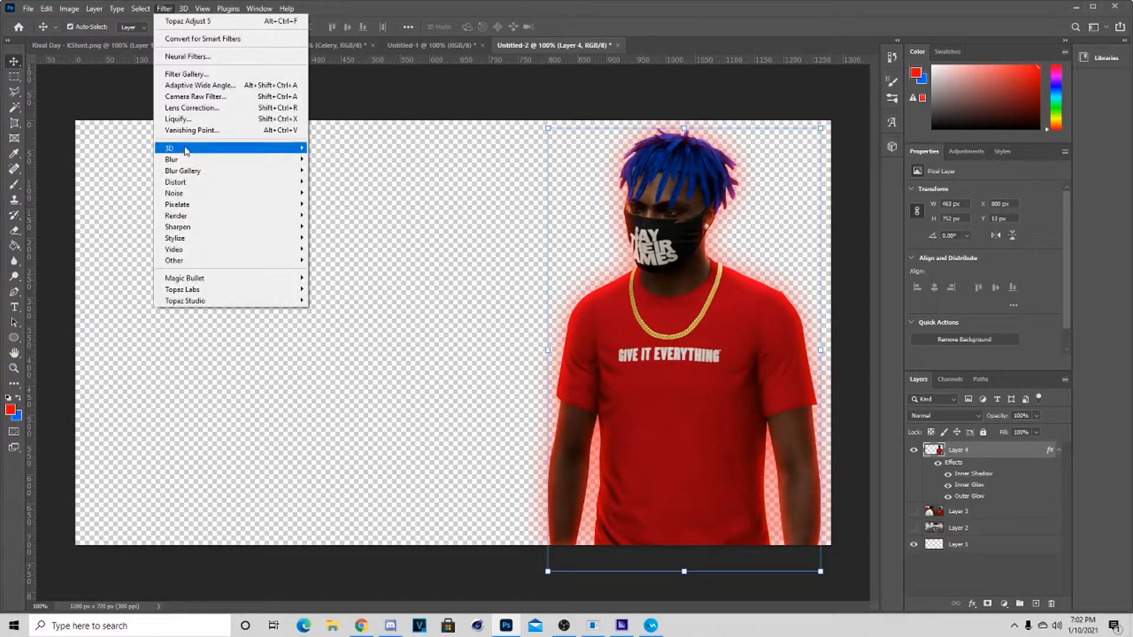
{"action": "left_click", "coordinate": [207, 104]}
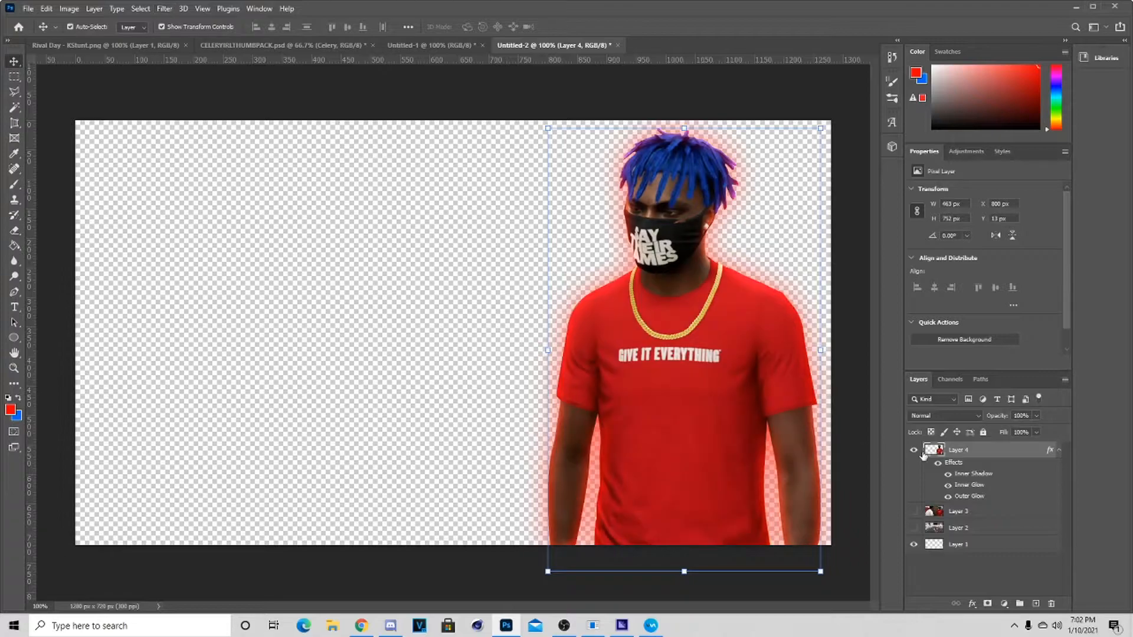
- Readjust the character layer's outer glow size and enlarge its inner glow to about 35 px
{"action": "right_click", "coordinate": [960, 449]}
{"action": "left_click", "coordinate": [982, 131]}
{"action": "left_click", "coordinate": [633, 476]}
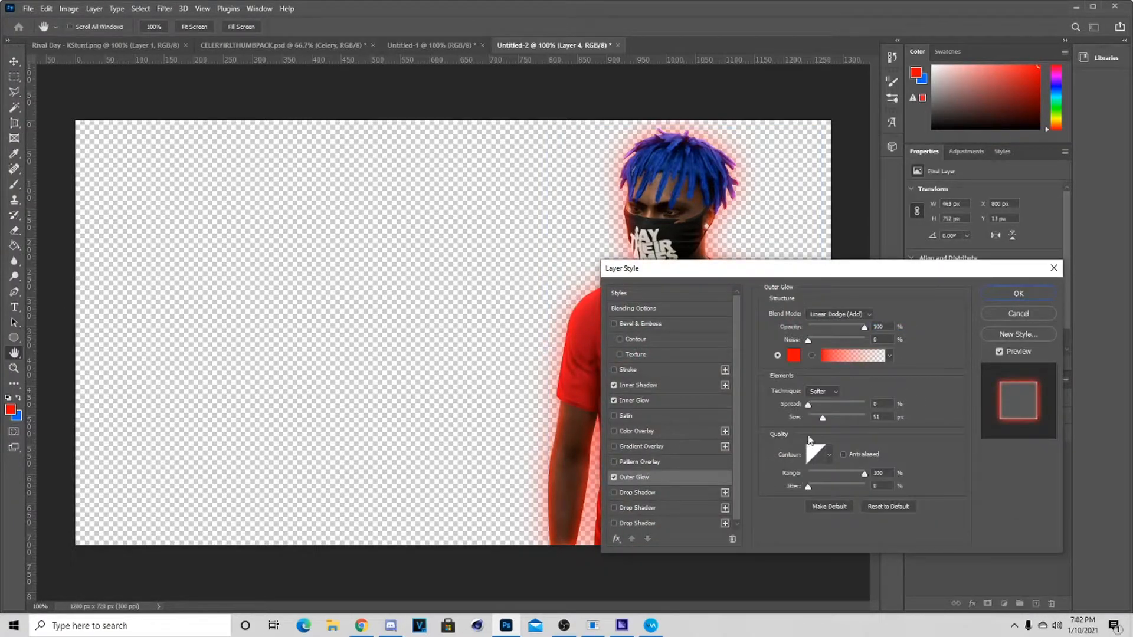
{"action": "left_click_drag", "start_coordinate": [821, 418], "coordinate": [823, 433]}
{"action": "left_click", "coordinate": [663, 402]}
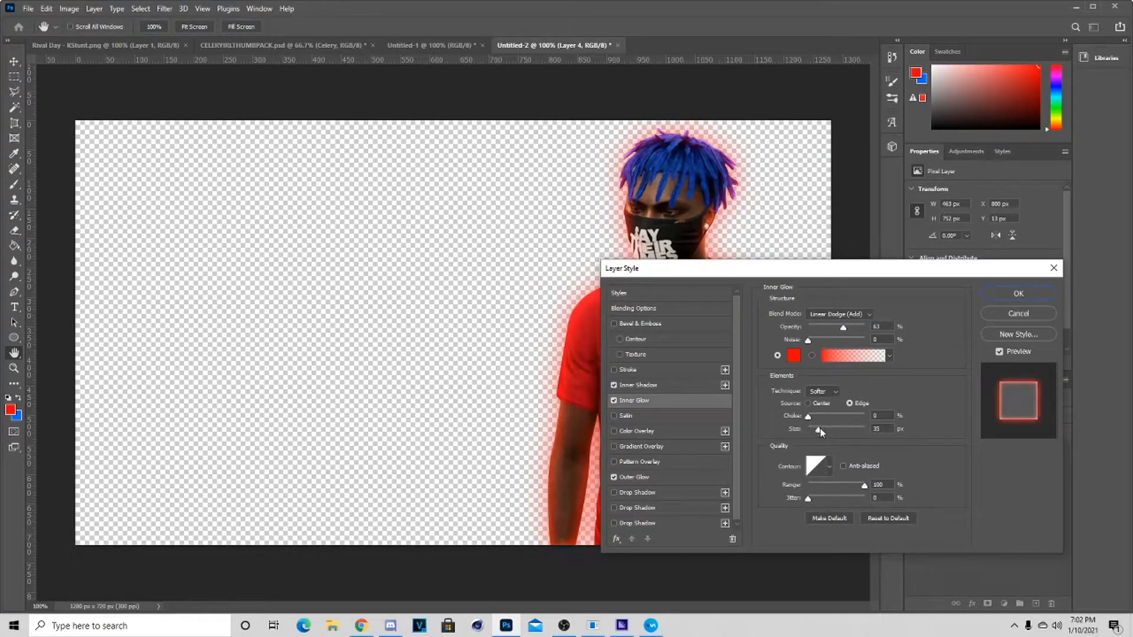
{"action": "left_click", "coordinate": [819, 427]}
{"action": "left_click", "coordinate": [1003, 298]}
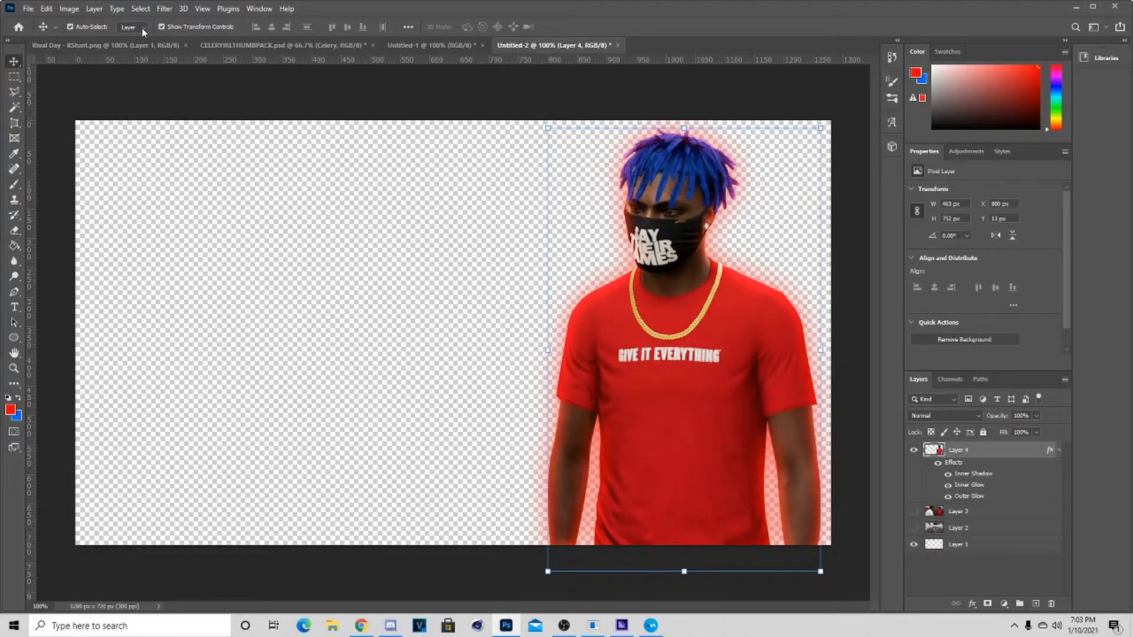
{"action": "left_click", "coordinate": [163, 8]}
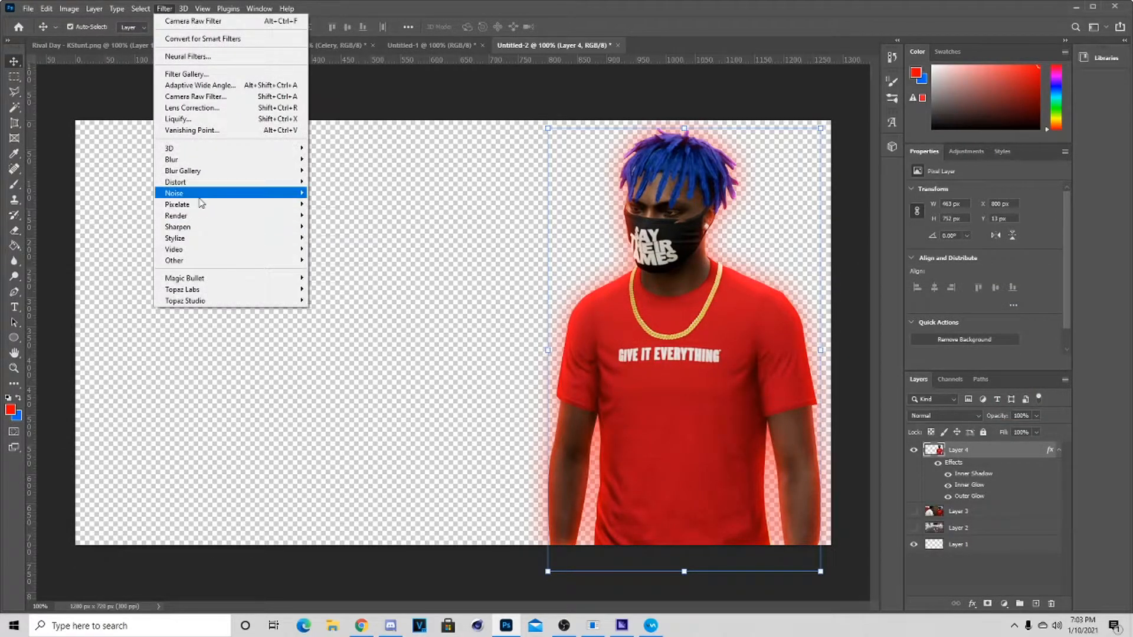
{"action": "mouse_move", "coordinate": [204, 193]}
{"action": "left_click", "coordinate": [322, 237]}
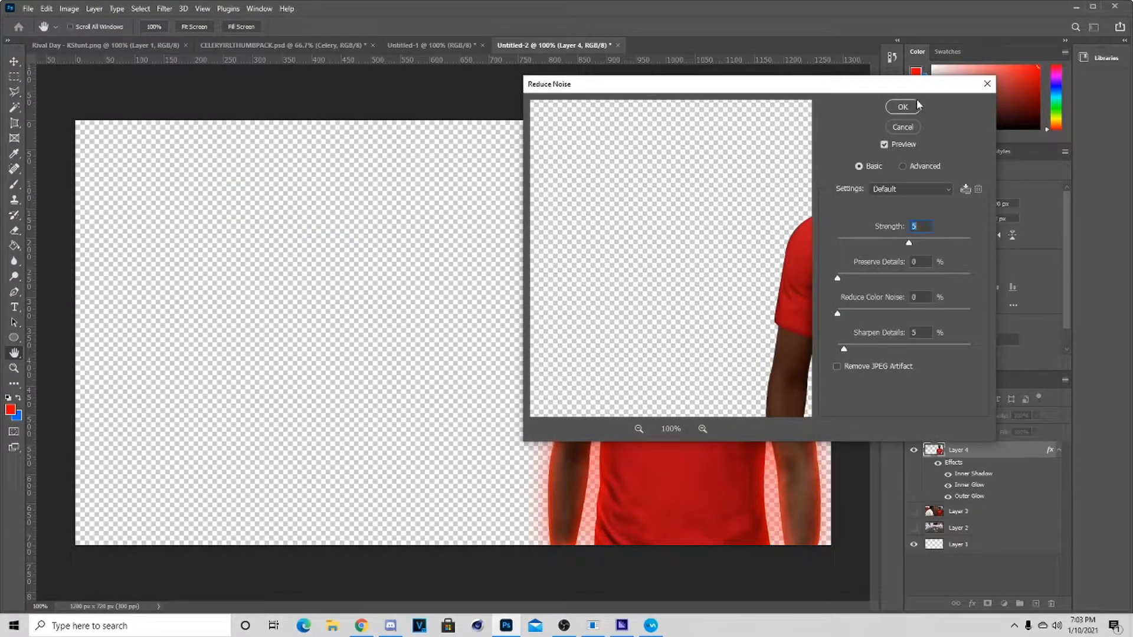
{"action": "left_click_drag", "start_coordinate": [777, 173], "coordinate": [579, 215]}
{"action": "left_click_drag", "start_coordinate": [697, 231], "coordinate": [699, 241]}
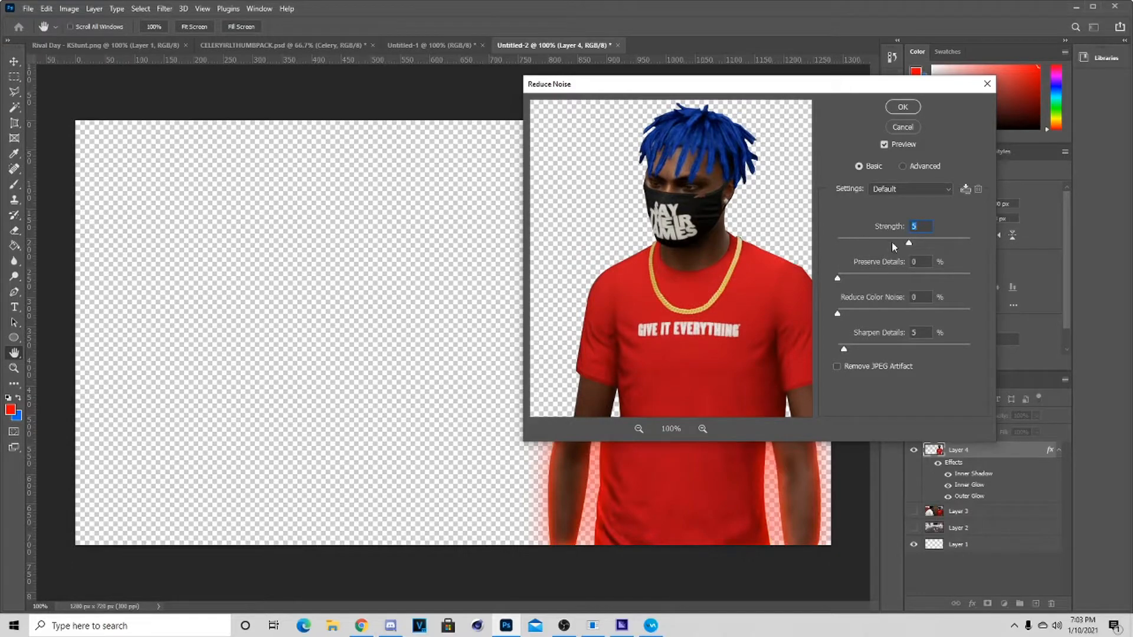
{"action": "left_click", "coordinate": [894, 239]}
{"action": "left_click", "coordinate": [896, 124]}
{"action": "key", "text": "v"}
{"action": "left_click_drag", "start_coordinate": [732, 364], "coordinate": [732, 360]}
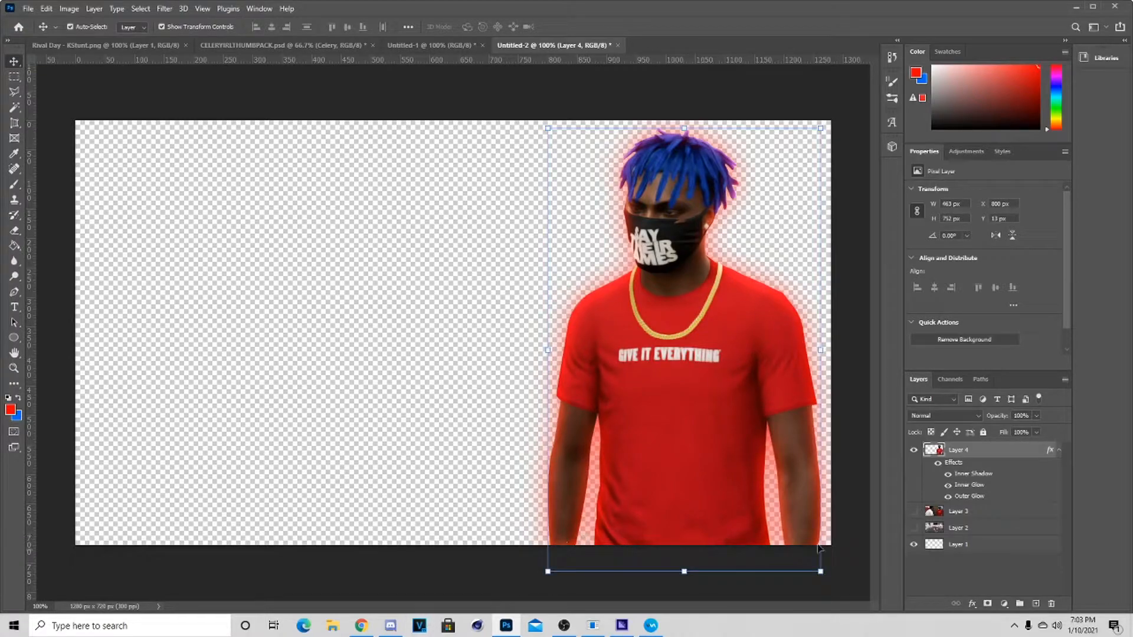
- Show the court screenshot on Layer 2 and trace a closed Pen path around the shooting player, ending at the shoes
{"action": "left_click", "coordinate": [914, 528]}
{"action": "left_click_drag", "start_coordinate": [363, 397], "coordinate": [396, 396]}
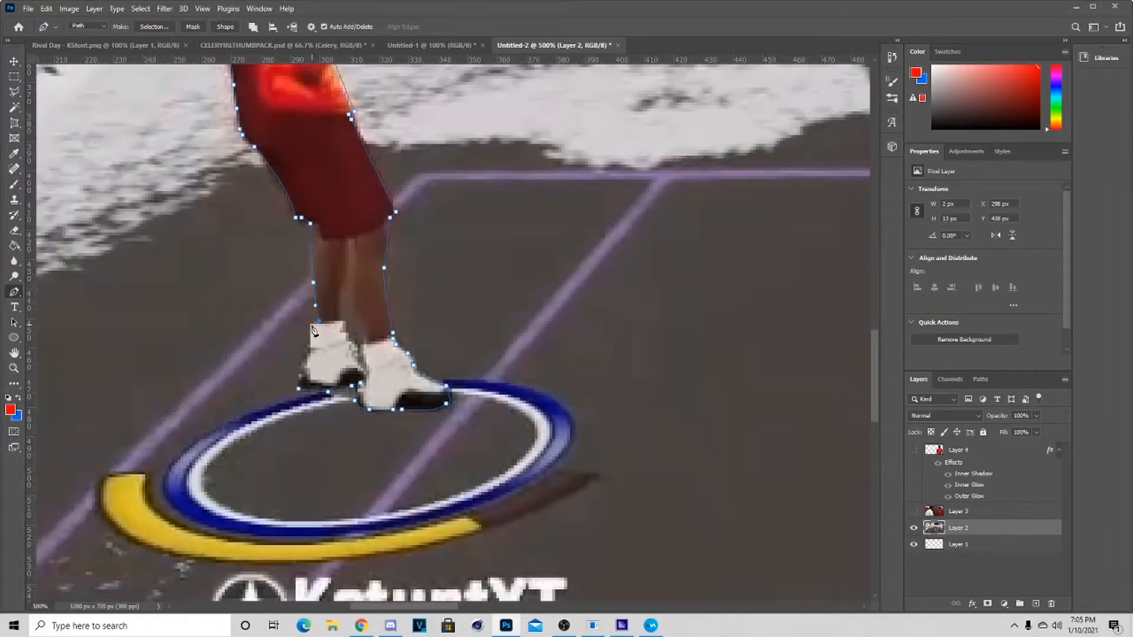
{"action": "scroll", "coordinate": [314, 330], "scroll_direction": "down", "scroll_amount": 2}
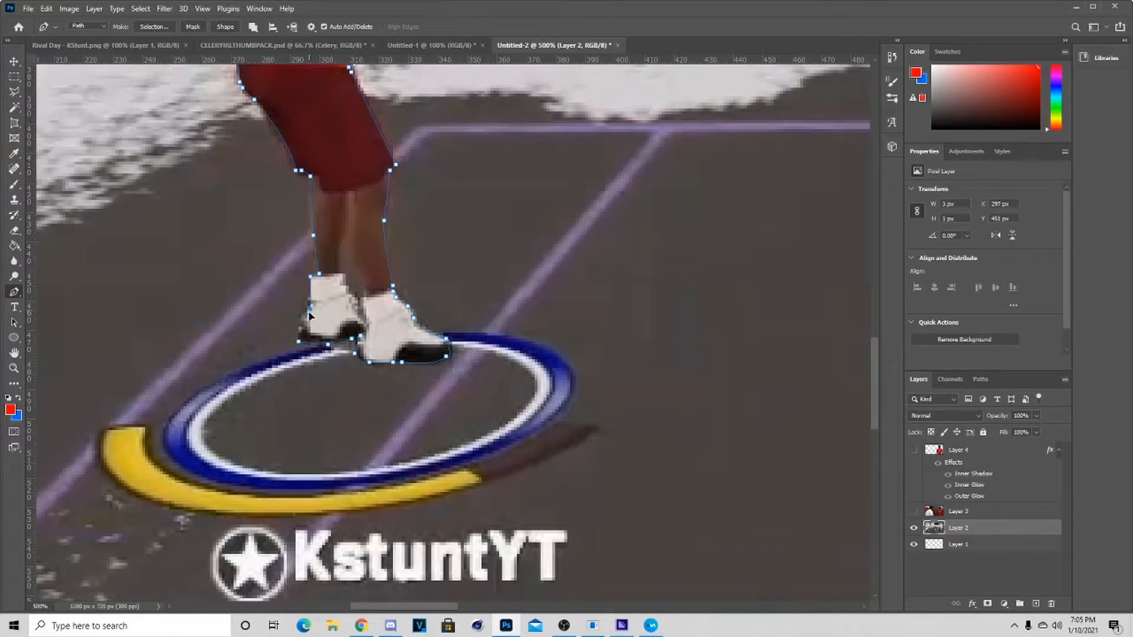
{"action": "left_click_drag", "start_coordinate": [305, 314], "coordinate": [299, 315]}
{"action": "left_click", "coordinate": [298, 329]}
{"action": "left_click", "coordinate": [298, 341]}
- Convert the player's path into a selection with 0-pixel feather, copy it onto a new layer, and check the cutout without the court
{"action": "key", "text": "ctrl+minus"}
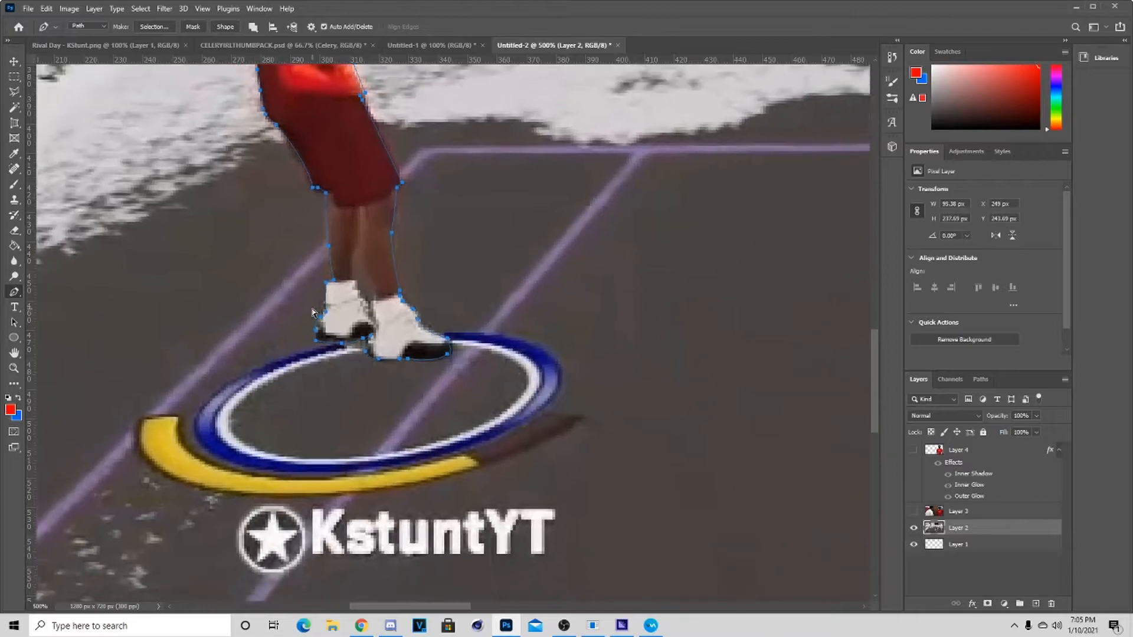
{"action": "key", "text": "ctrl+minus"}
{"action": "key", "text": "ctrl+minus"}
{"action": "key", "text": "ctrl+minus"}
{"action": "right_click", "coordinate": [394, 248]}
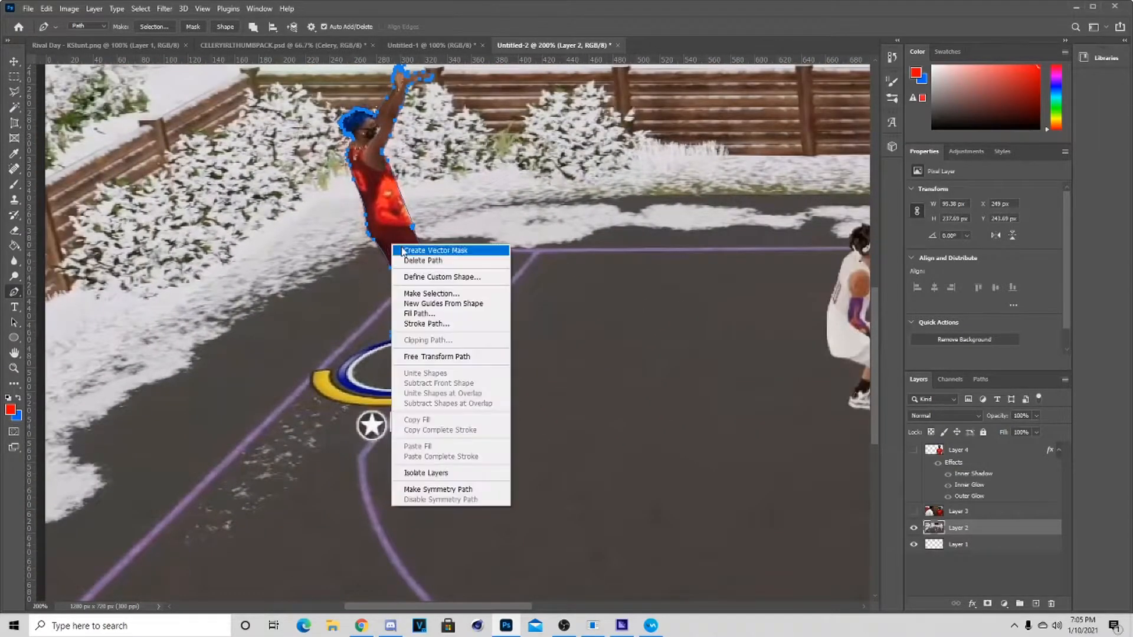
{"action": "left_click", "coordinate": [431, 293]}
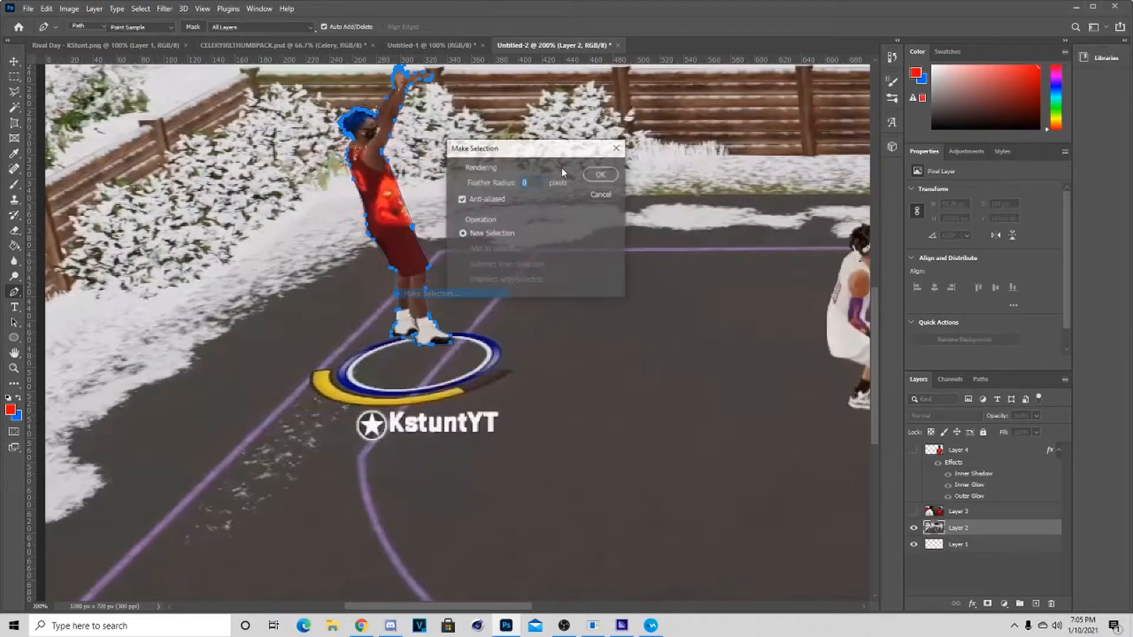
{"action": "left_click", "coordinate": [601, 174]}
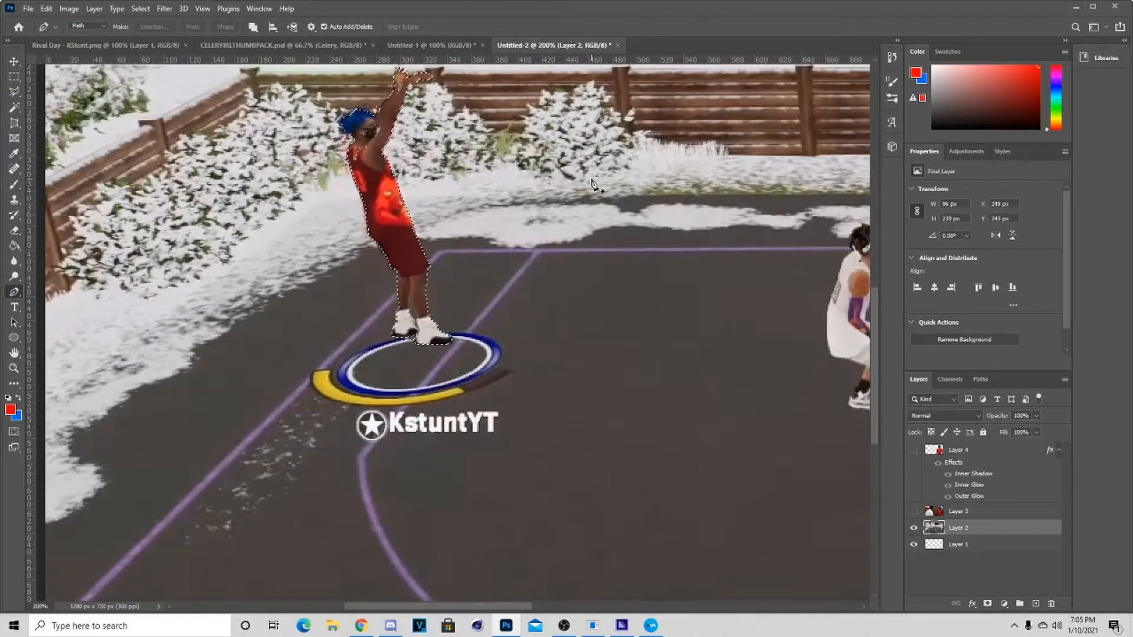
{"action": "key", "text": "ctrl+j"}
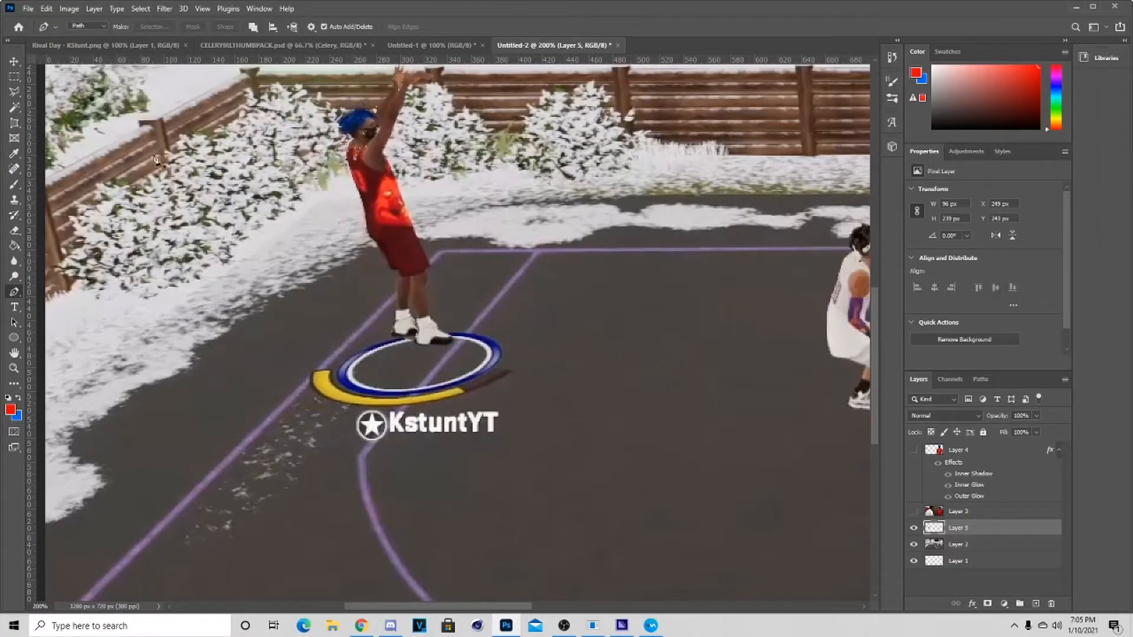
{"action": "left_click", "coordinate": [913, 545]}
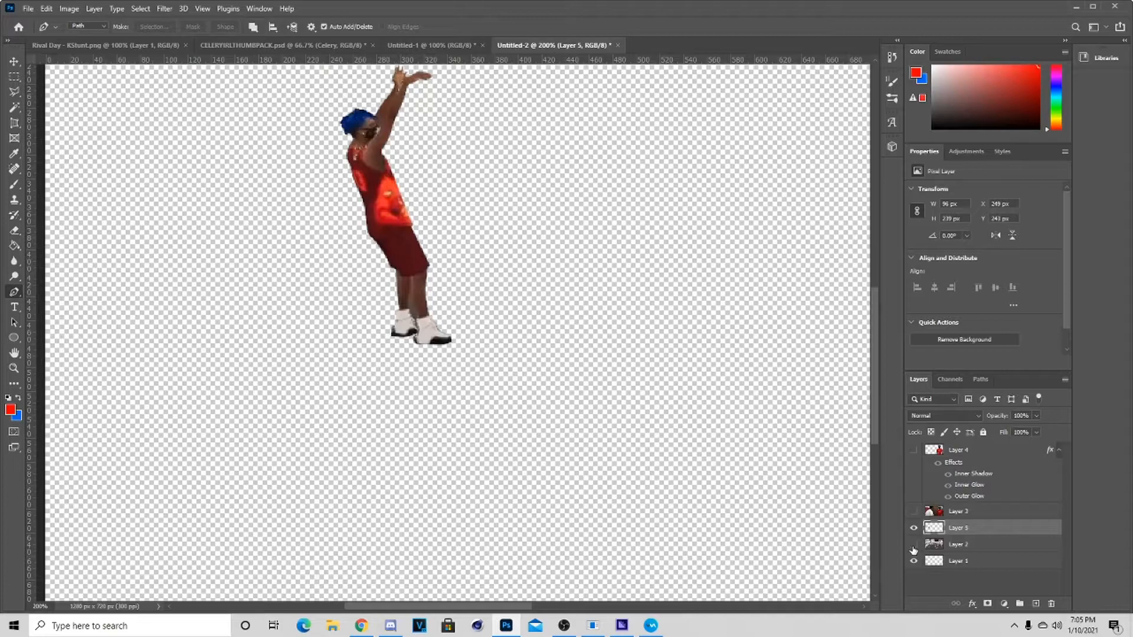
{"action": "left_click", "coordinate": [913, 544]}
{"action": "scroll", "coordinate": [437, 374], "scroll_direction": "up", "scroll_amount": 2}
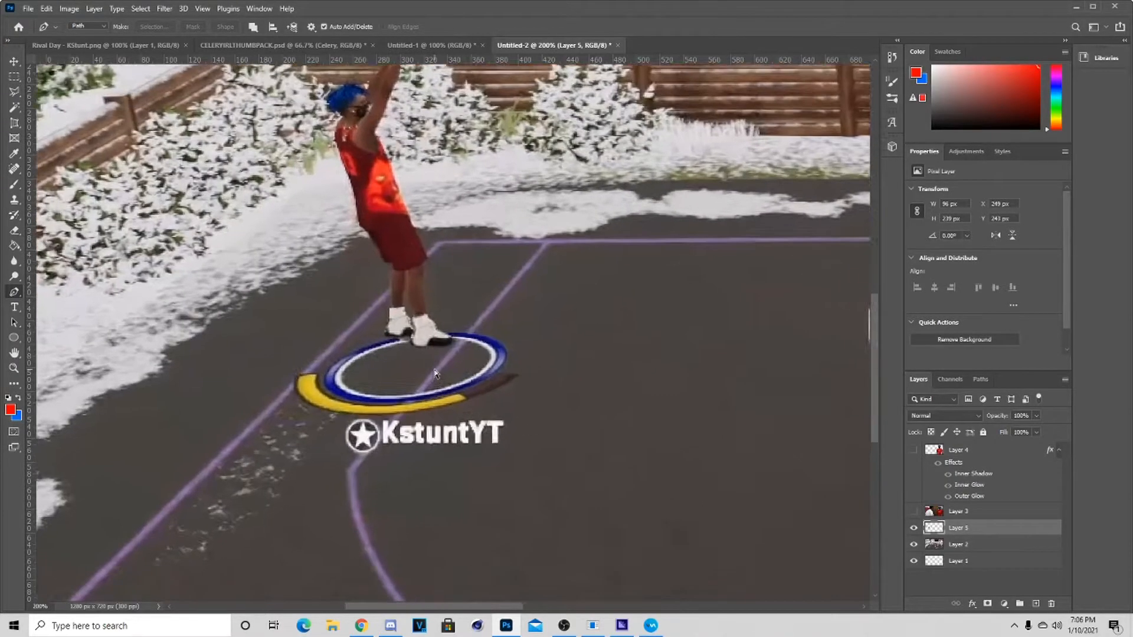
{"action": "scroll", "coordinate": [434, 373], "scroll_direction": "up", "scroll_amount": 1}
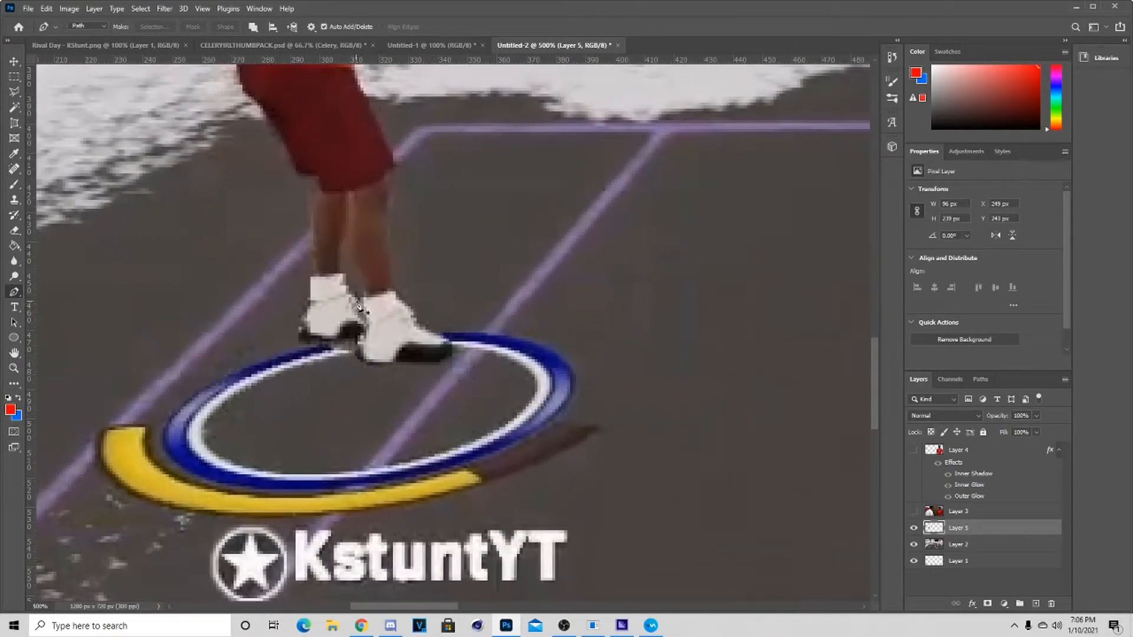
- Show the masked character's Layer 4 again and place it in a new layer group named 1
{"action": "key", "text": "ctrl+1"}
{"action": "key", "text": "v"}
{"action": "left_click", "coordinate": [935, 450]}
{"action": "left_click", "coordinate": [914, 450]}
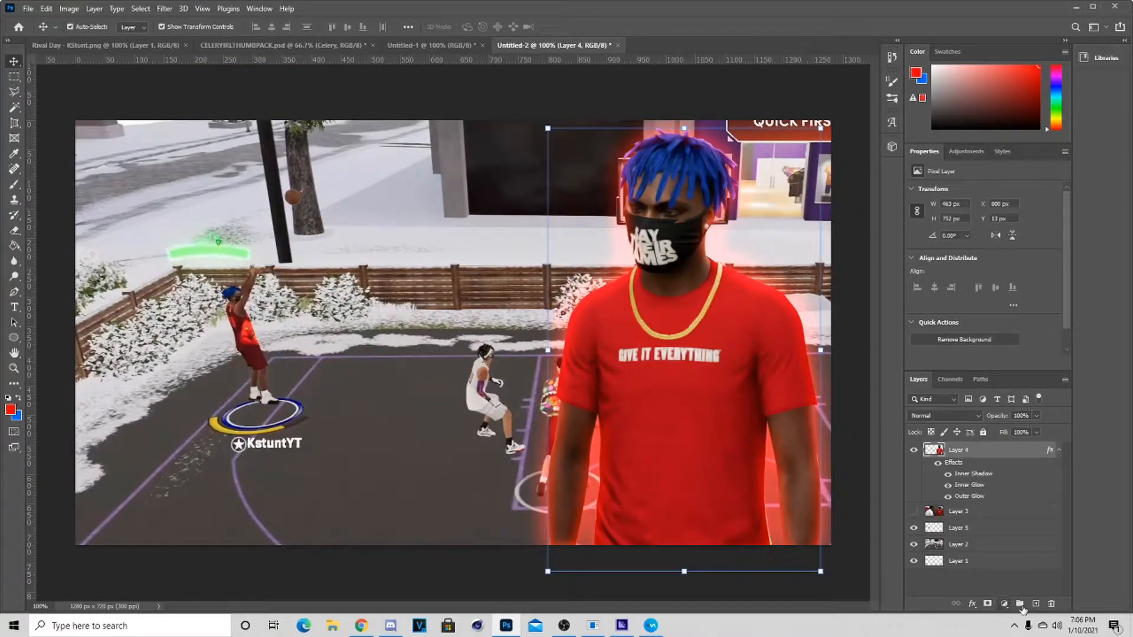
{"action": "left_click", "coordinate": [1019, 603]}
{"action": "double_click", "coordinate": [956, 449]}
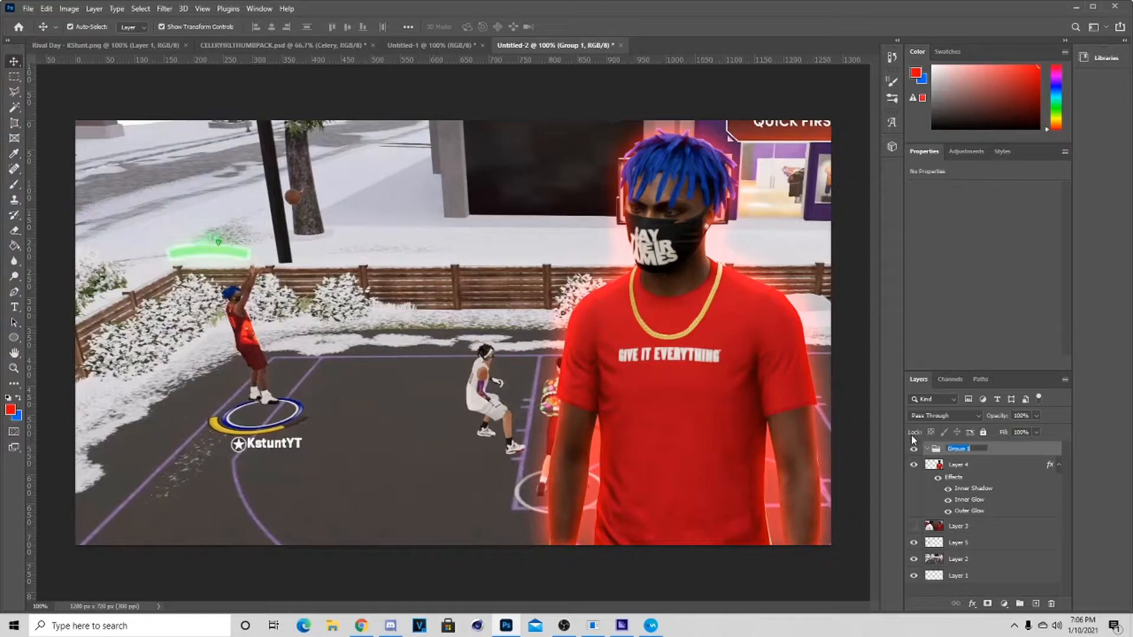
{"action": "left_click", "coordinate": [1001, 462]}
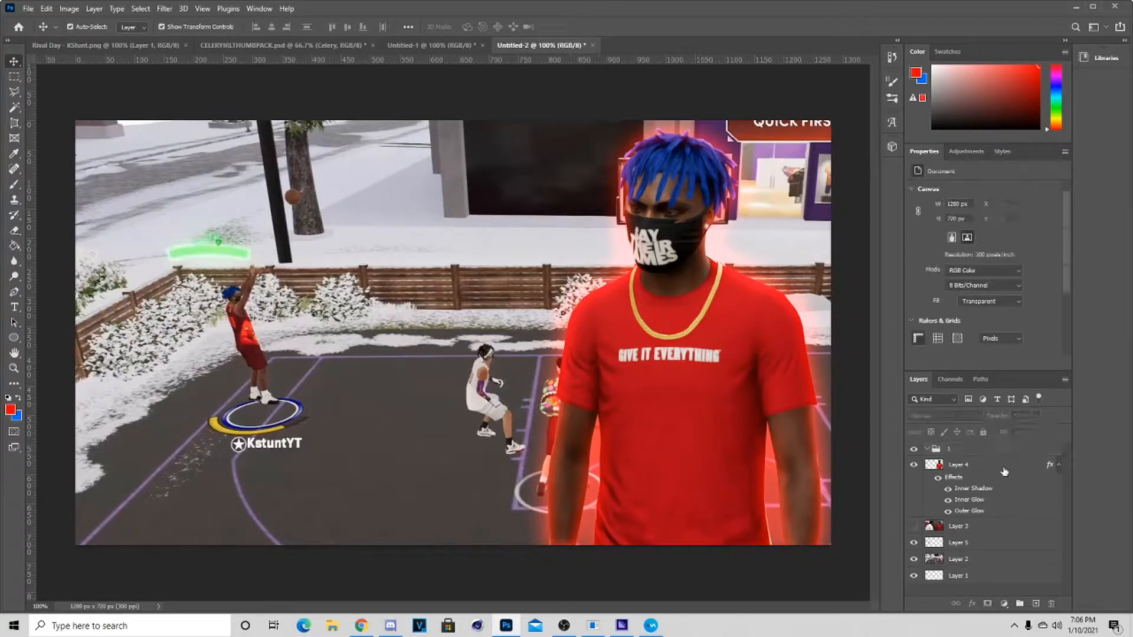
{"action": "left_click", "coordinate": [986, 468]}
{"action": "left_click_drag", "start_coordinate": [987, 467], "coordinate": [966, 512]}
{"action": "left_click", "coordinate": [926, 450]}
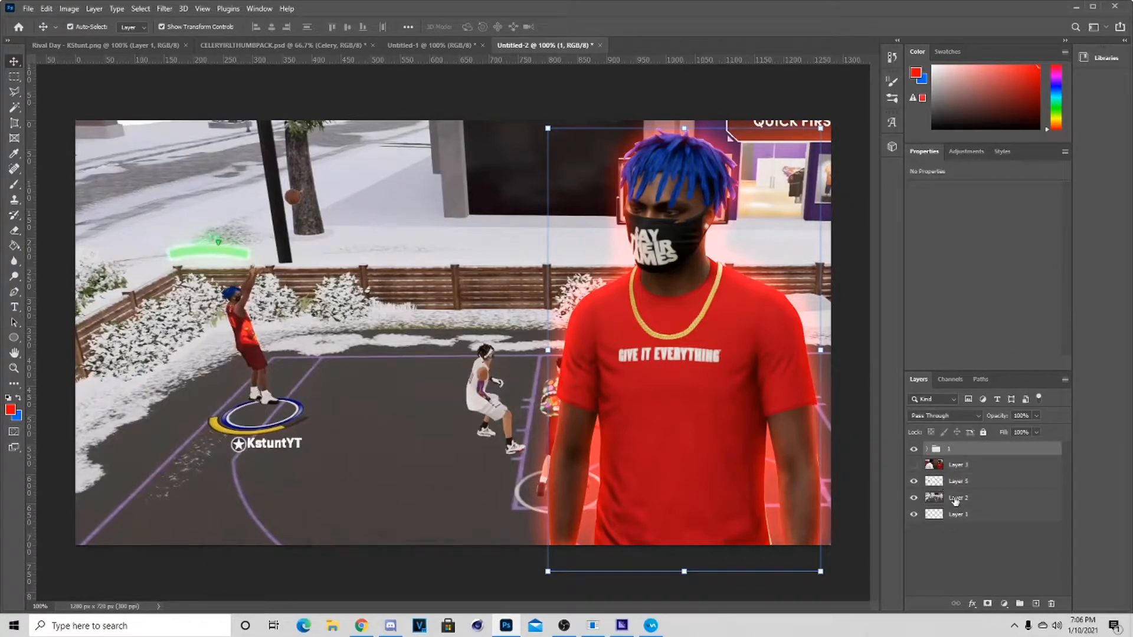
- Scale Layer 5 and Layer 2 together to about 151% and reposition them so the shooting player fills the canvas's left half
{"action": "left_click", "coordinate": [955, 499]}
{"action": "left_click", "coordinate": [955, 489], "text": "shift"}
{"action": "key", "text": "ctrl+minus"}
{"action": "key", "text": "ctrl+minus"}
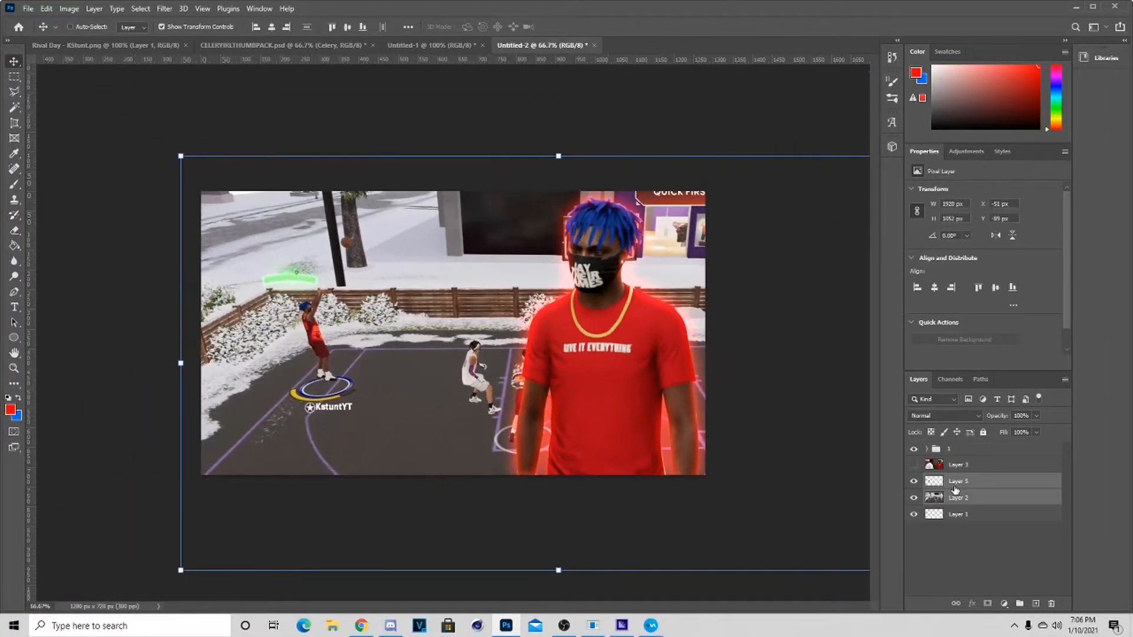
{"action": "left_click", "coordinate": [815, 356]}
{"action": "left_click_drag", "start_coordinate": [815, 356], "coordinate": [1104, 261]}
{"action": "left_click_drag", "start_coordinate": [619, 363], "coordinate": [580, 363]}
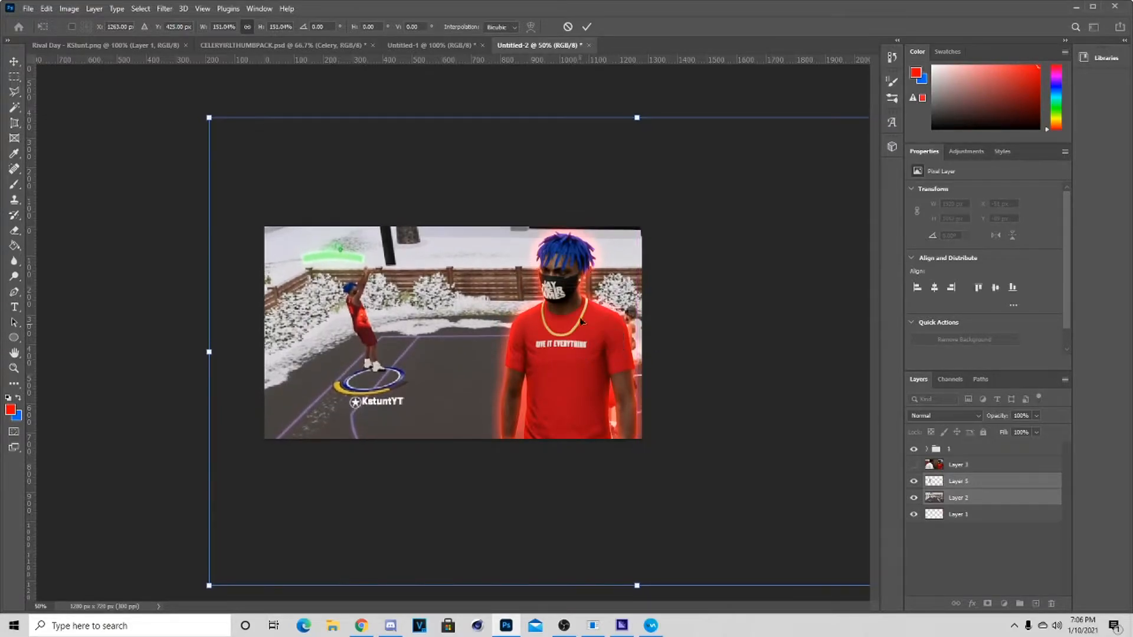
{"action": "left_click", "coordinate": [586, 26]}
{"action": "key", "text": "ctrl+1"}
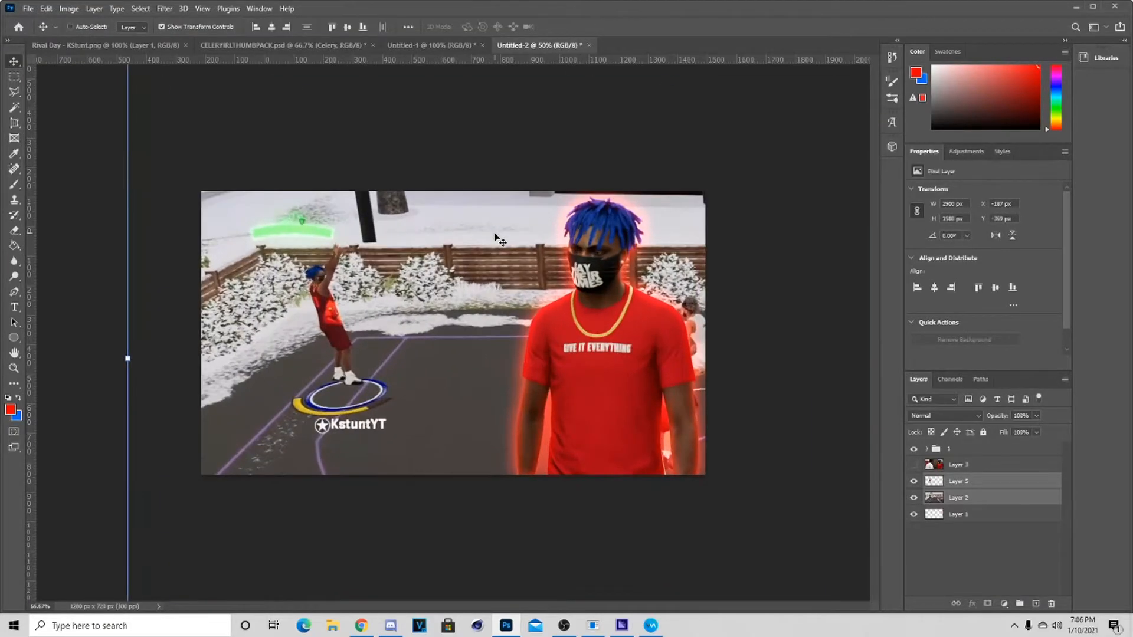
- Select a full-height area about 553 px wide behind the character on Layer 2 and copy it onto a new layer
{"action": "left_click", "coordinate": [993, 499]}
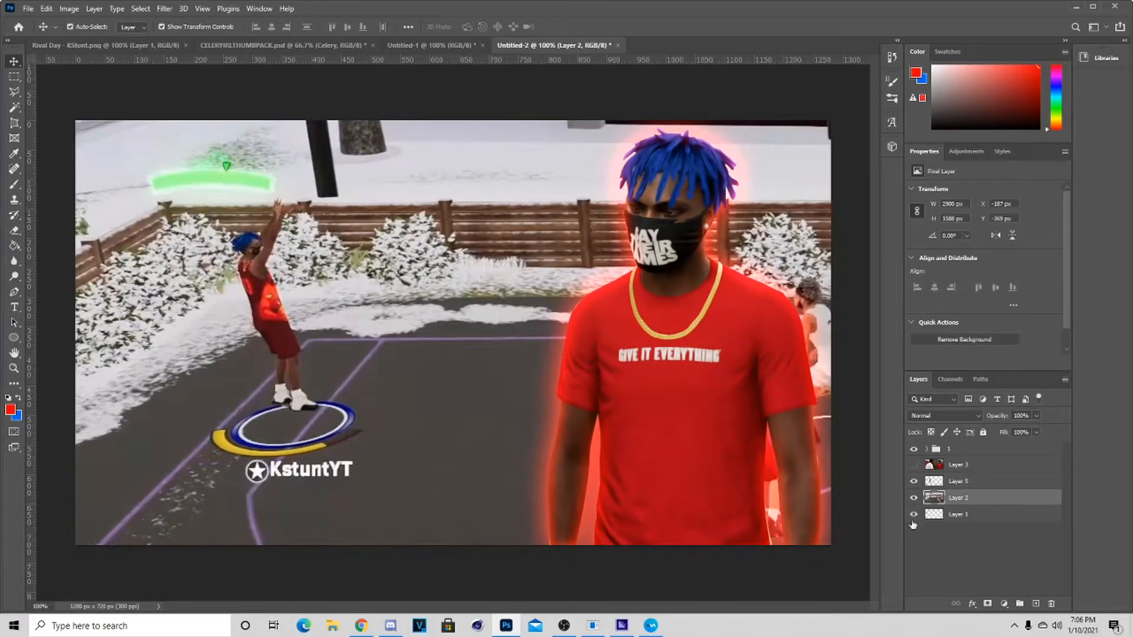
{"action": "key", "text": "m"}
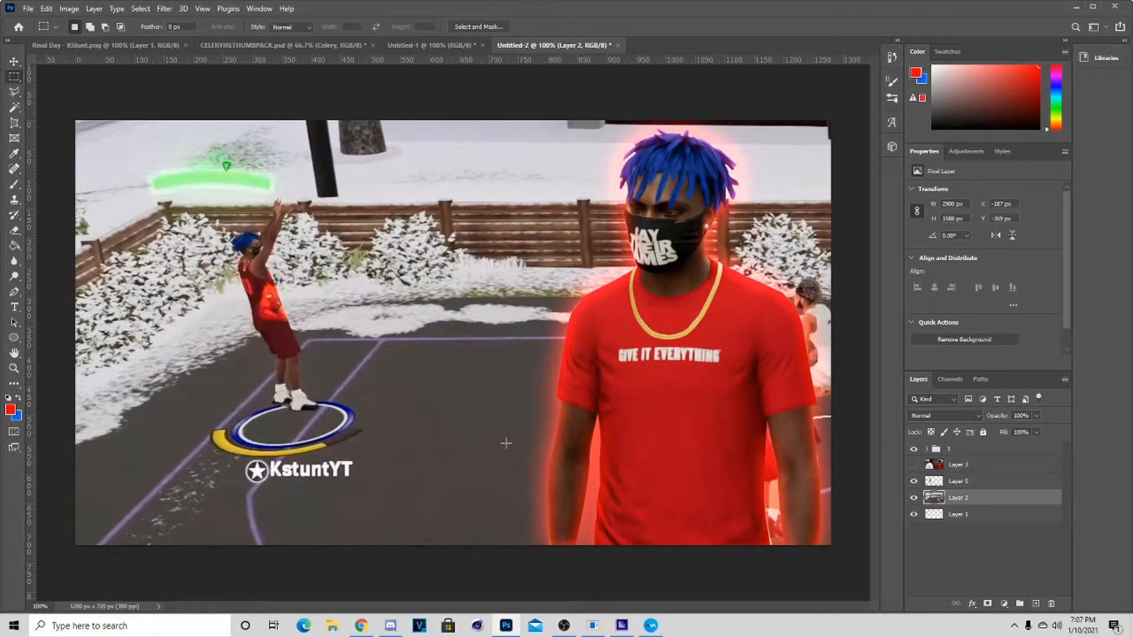
{"action": "left_click_drag", "start_coordinate": [519, 543], "coordinate": [785, 120]}
{"action": "left_click", "coordinate": [551, 164]}
{"action": "left_click_drag", "start_coordinate": [505, 114], "coordinate": [855, 540]}
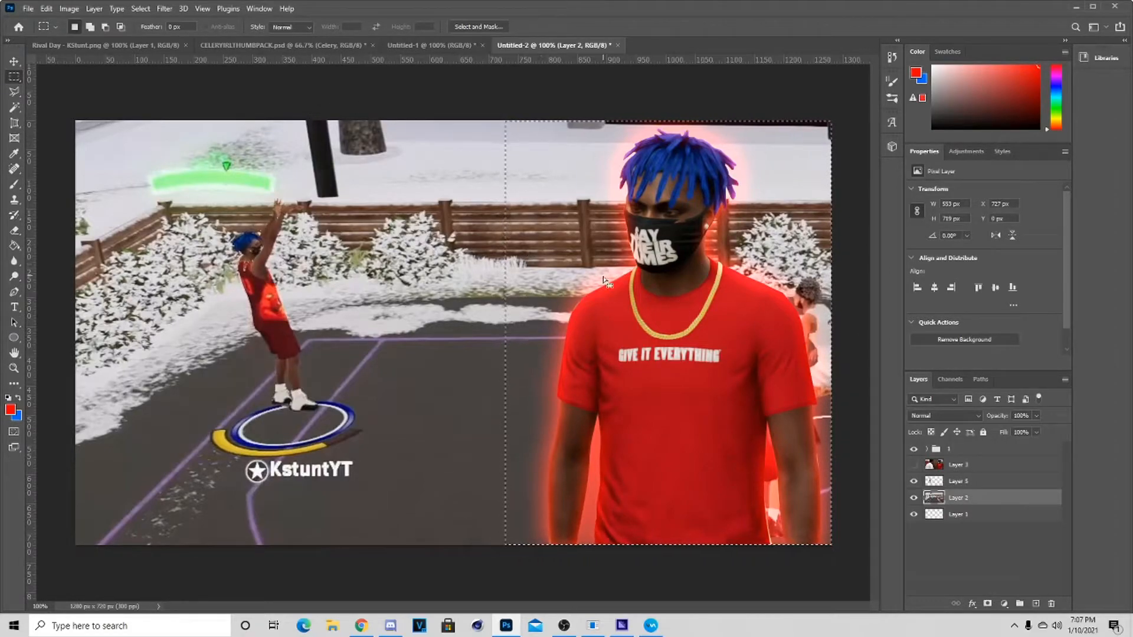
{"action": "key", "text": "ctrl+j"}
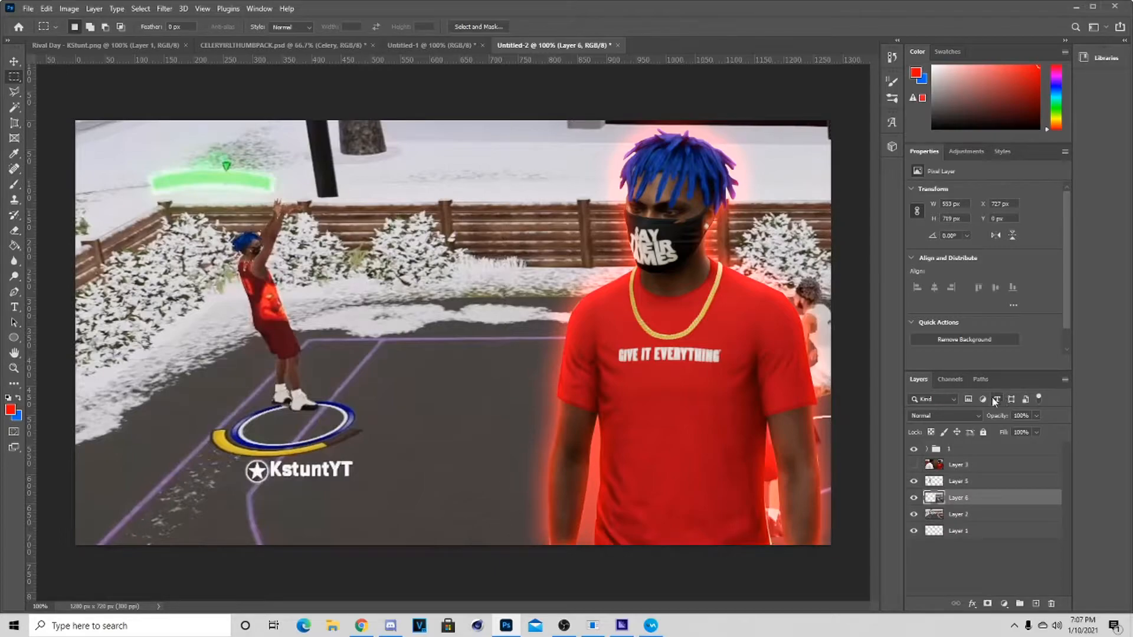
- Move the copied background section, Layer 6, into group 1 beneath the character's Layer 4
{"action": "left_click_drag", "start_coordinate": [967, 497], "coordinate": [964, 488]}
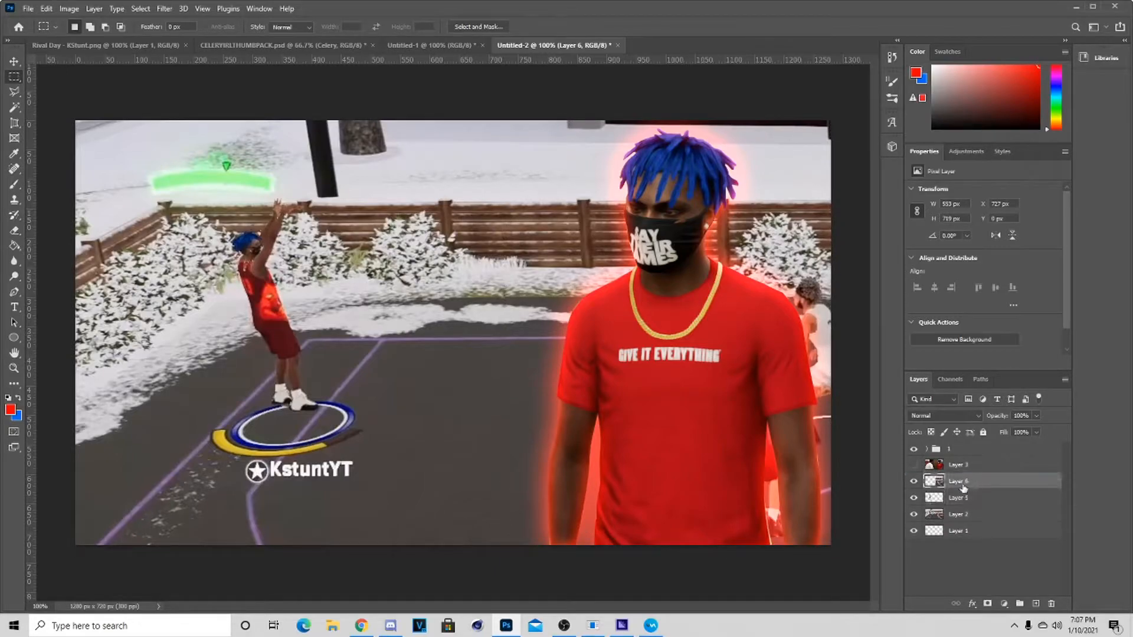
{"action": "left_click", "coordinate": [956, 517]}
{"action": "left_click", "coordinate": [991, 490]}
{"action": "left_click_drag", "start_coordinate": [989, 489], "coordinate": [979, 534]}
{"action": "left_click", "coordinate": [927, 450]}
{"action": "left_click", "coordinate": [1059, 466]}
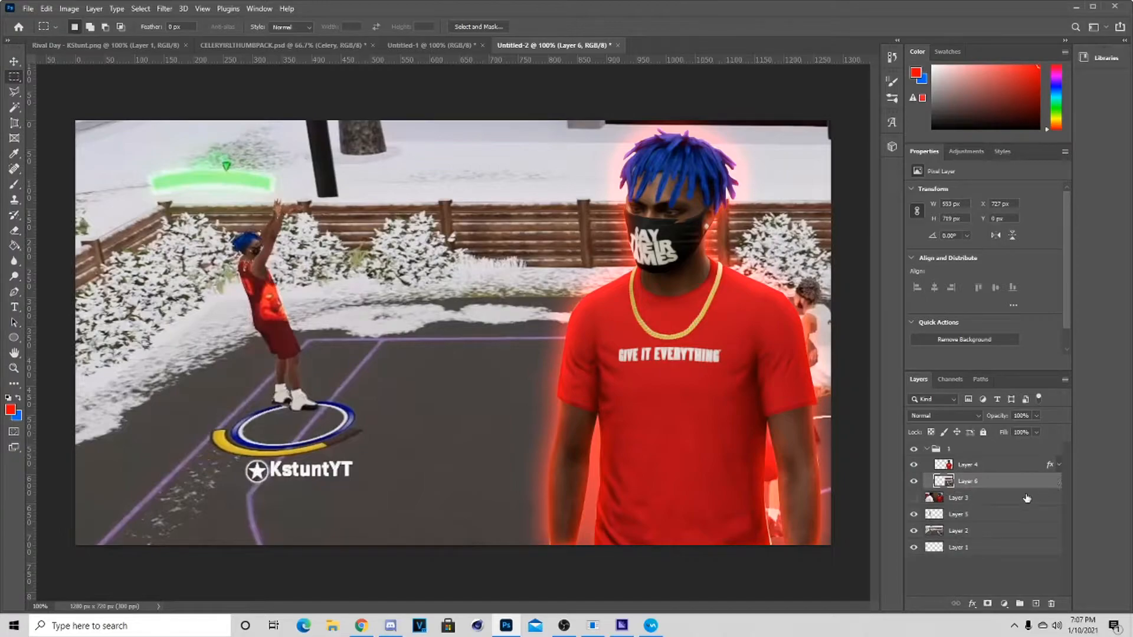
- Add a colorized Hue/Saturation adjustment clipped to Layer 6, with hue 360, saturation 82 and lightness about -31
{"action": "left_click", "coordinate": [1004, 603]}
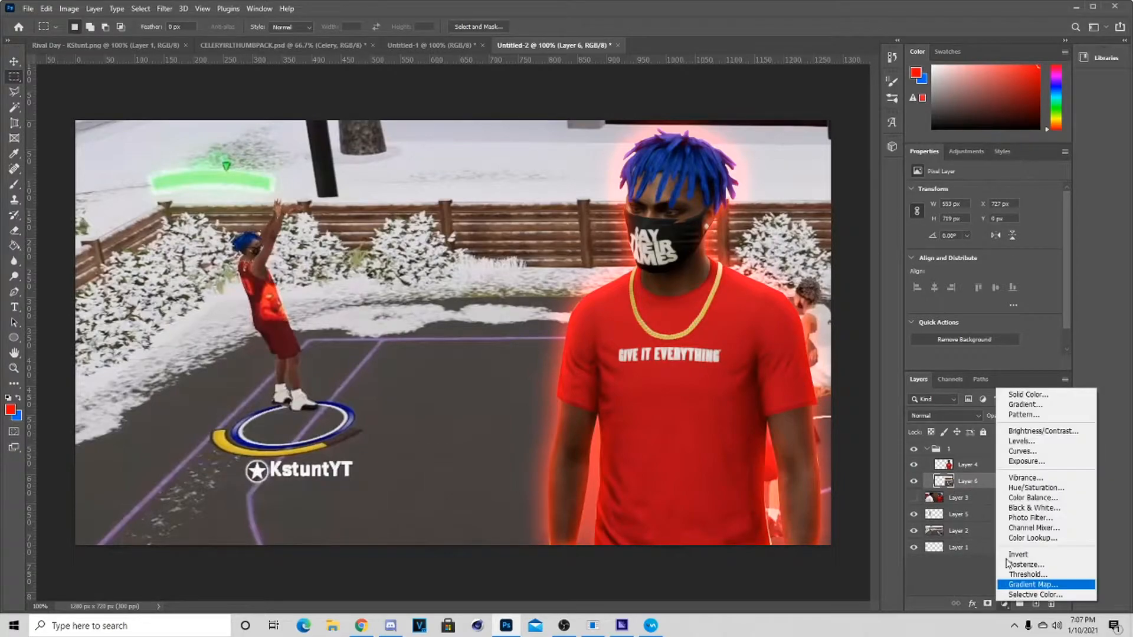
{"action": "left_click", "coordinate": [1030, 479]}
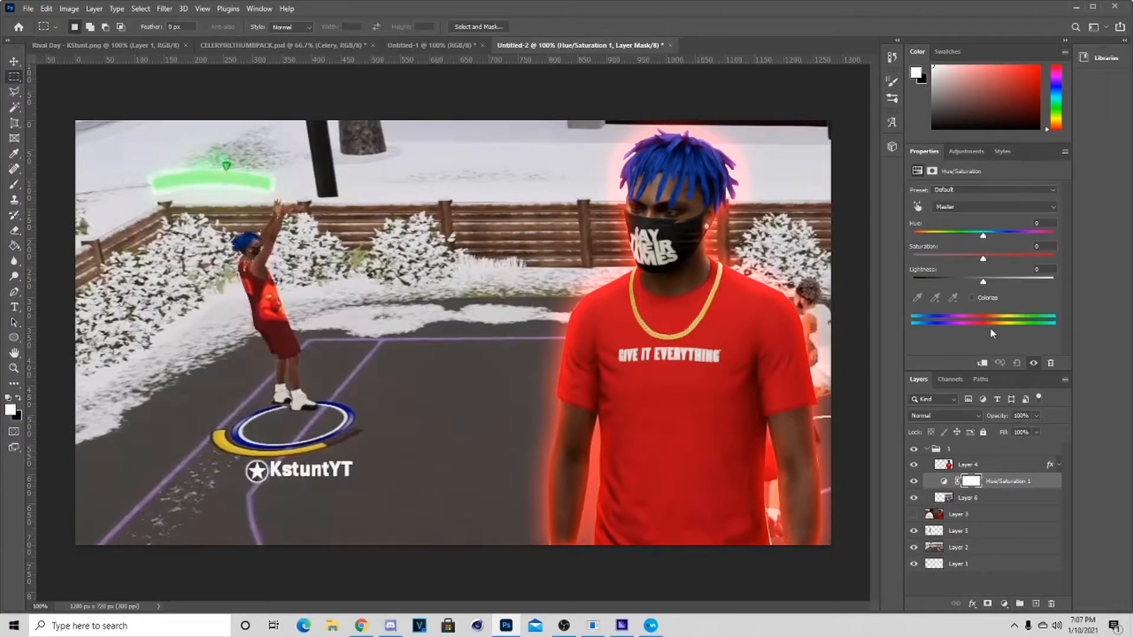
{"action": "left_click", "coordinate": [971, 298]}
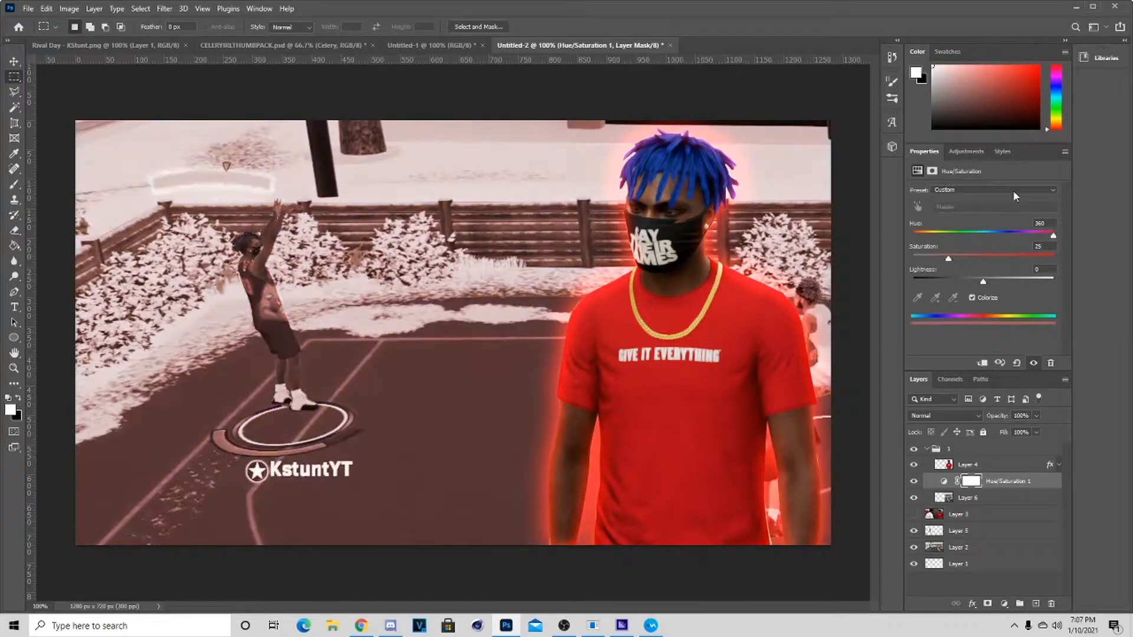
{"action": "left_click_drag", "start_coordinate": [1007, 262], "coordinate": [962, 280]}
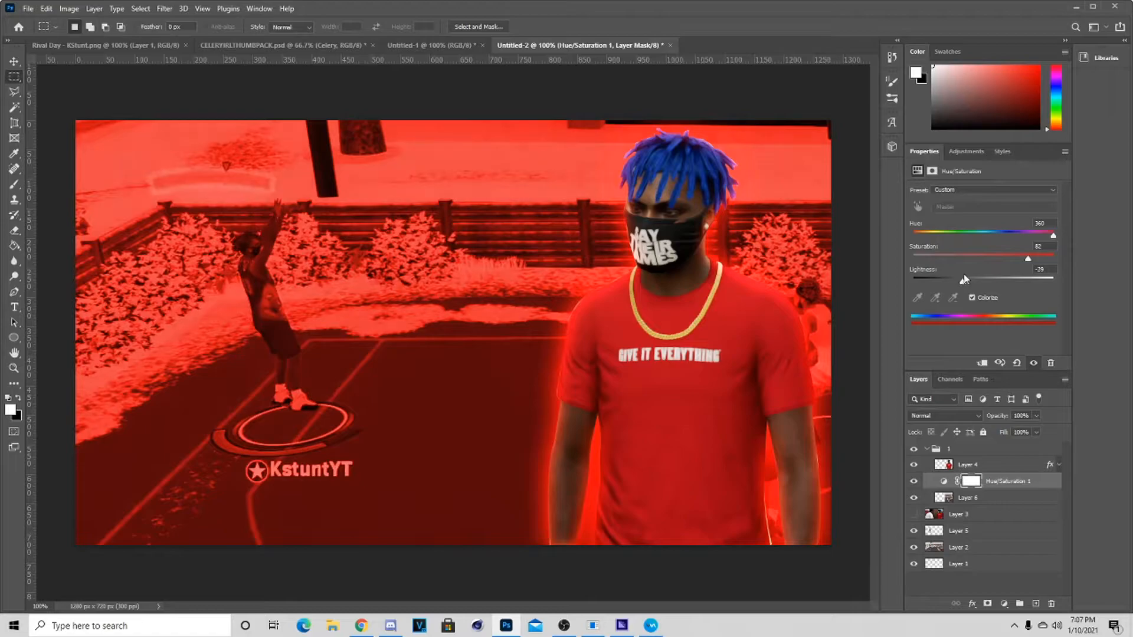
{"action": "left_click", "coordinate": [982, 363]}
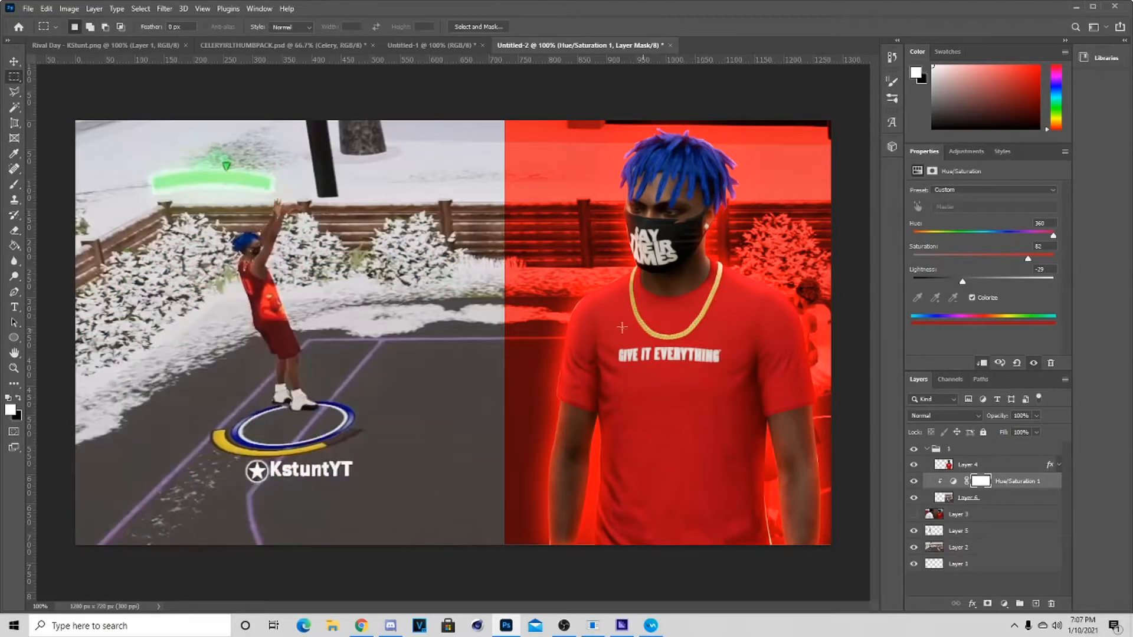
{"action": "left_click_drag", "start_coordinate": [967, 282], "coordinate": [962, 282]}
- Copy the Hue/Saturation adjustment to just above Layer 2 and recolour it purple with hue about 287, saturation 87 and lightness about -28
{"action": "left_click_drag", "start_coordinate": [968, 549], "coordinate": [968, 548]}
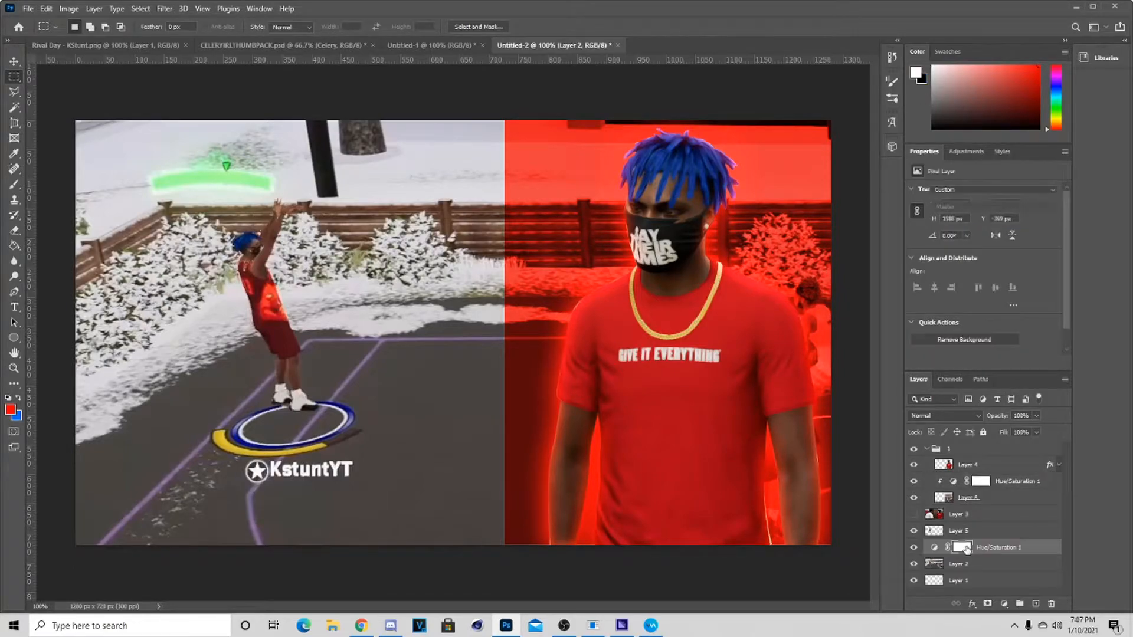
{"action": "left_click", "coordinate": [13, 67]}
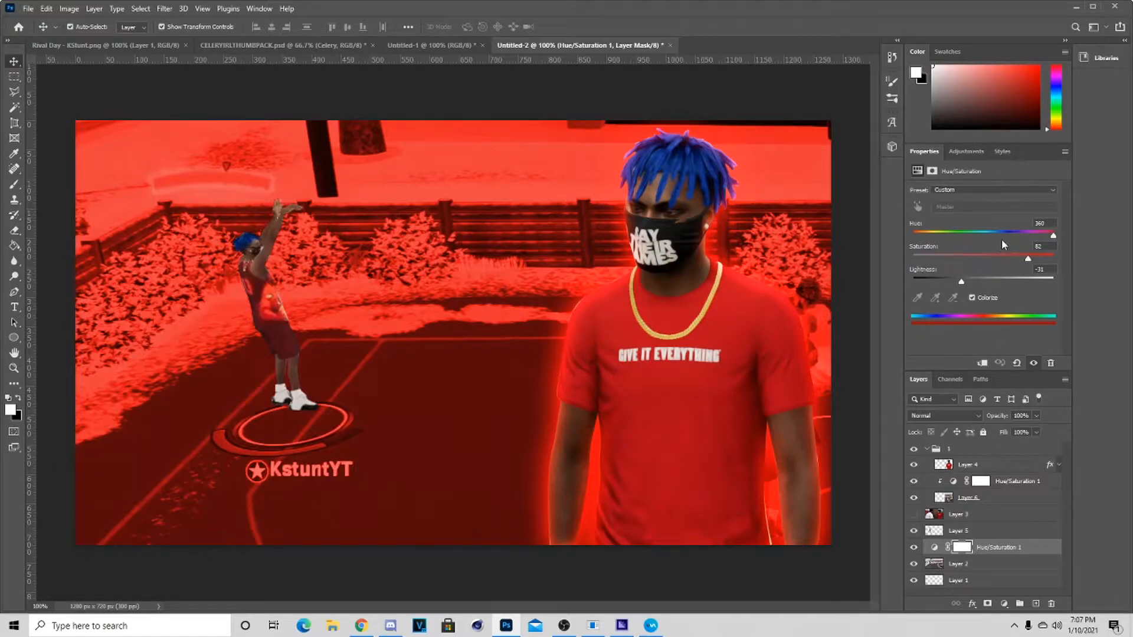
{"action": "left_click", "coordinate": [1031, 236]}
{"action": "left_click_drag", "start_coordinate": [1030, 236], "coordinate": [1027, 236]}
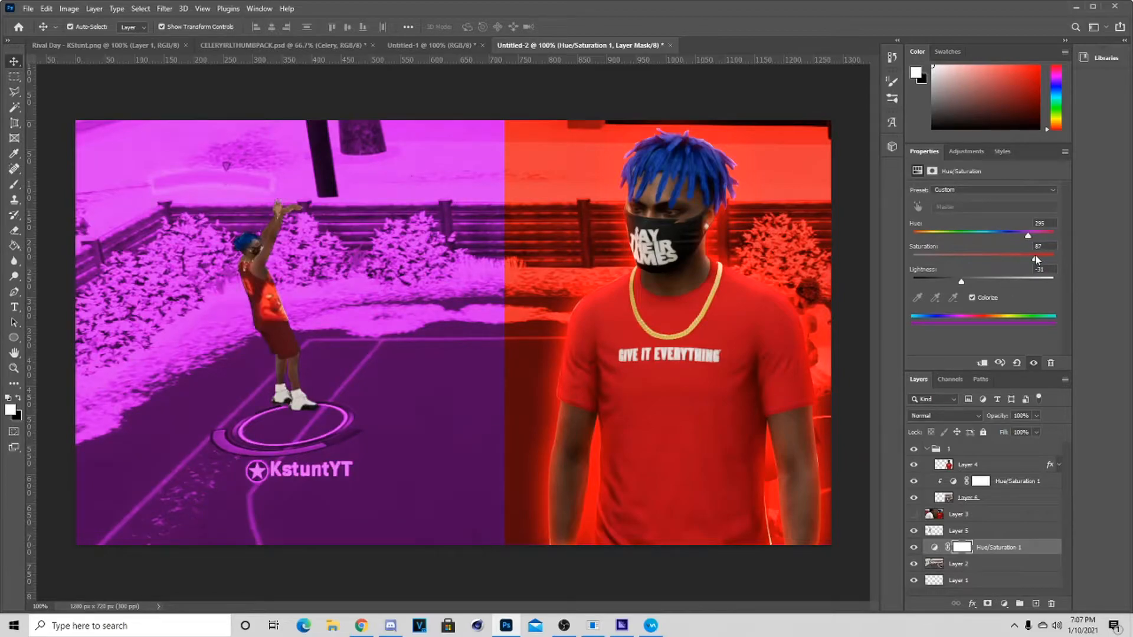
{"action": "left_click_drag", "start_coordinate": [962, 286], "coordinate": [963, 281]}
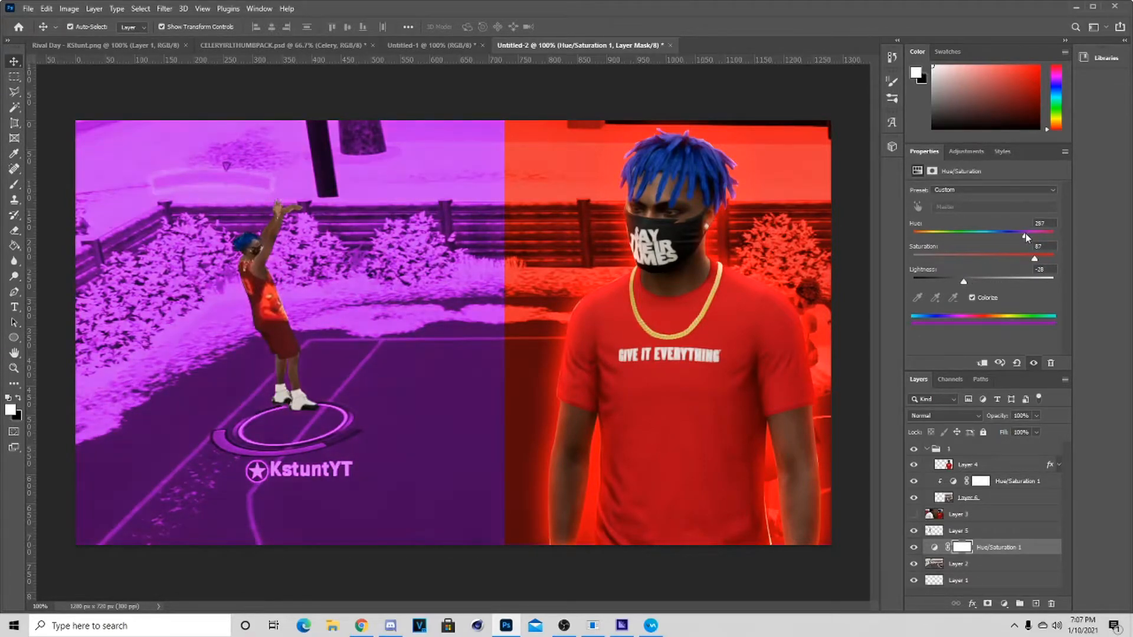
- Apply the last-used Reduce Noise filter twice to the shooting player on Layer 5
{"action": "left_click", "coordinate": [253, 320]}
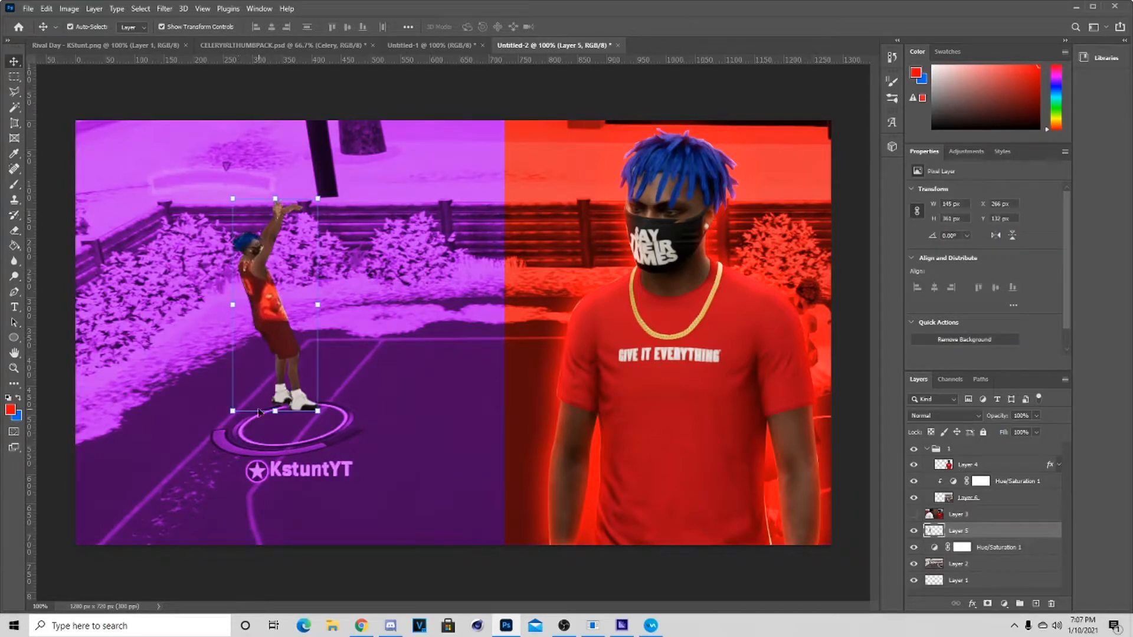
{"action": "left_click", "coordinate": [164, 8]}
{"action": "left_click", "coordinate": [186, 24]}
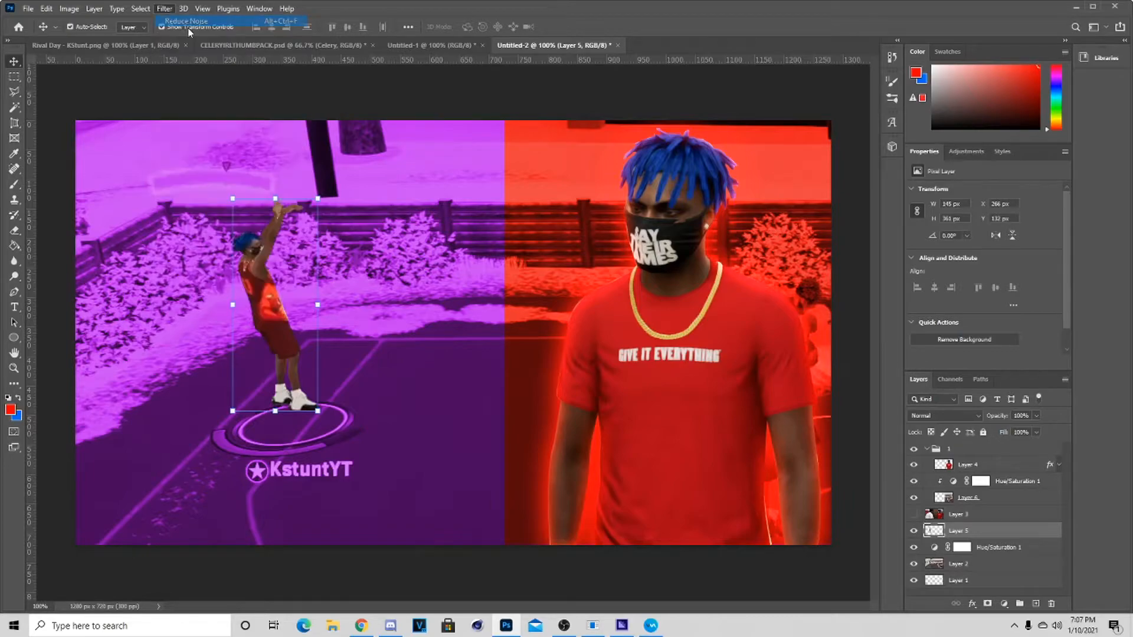
{"action": "left_click", "coordinate": [166, 11]}
{"action": "left_click", "coordinate": [176, 21]}
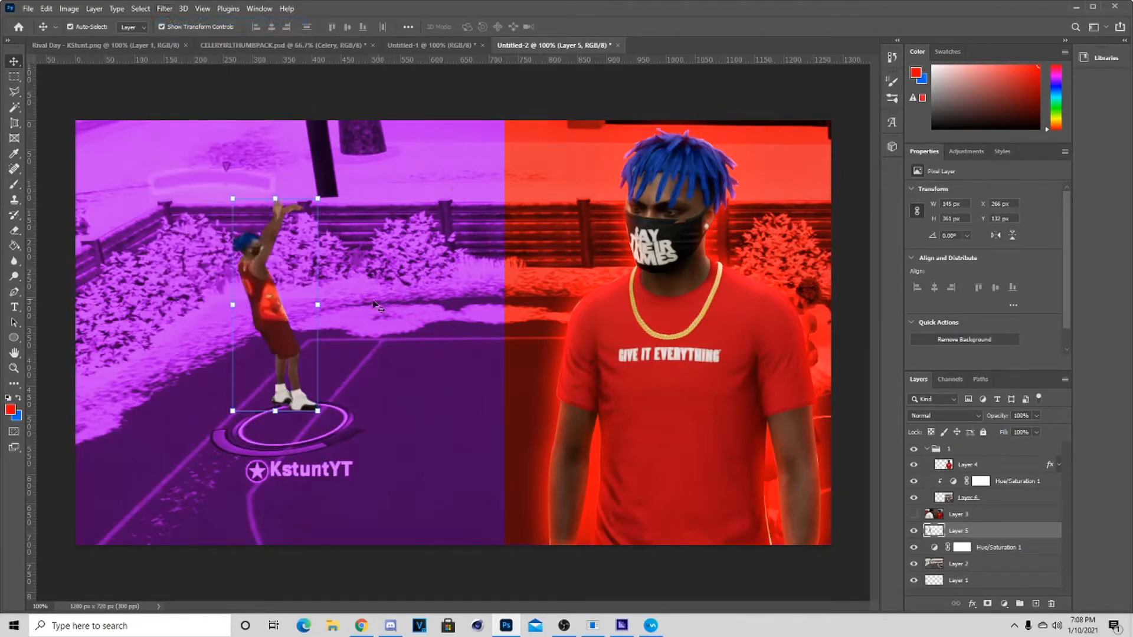
- Enable Inner Shadow, Inner Glow and Outer Glow effects in Layer 5's blending options
{"action": "right_click", "coordinate": [984, 529]}
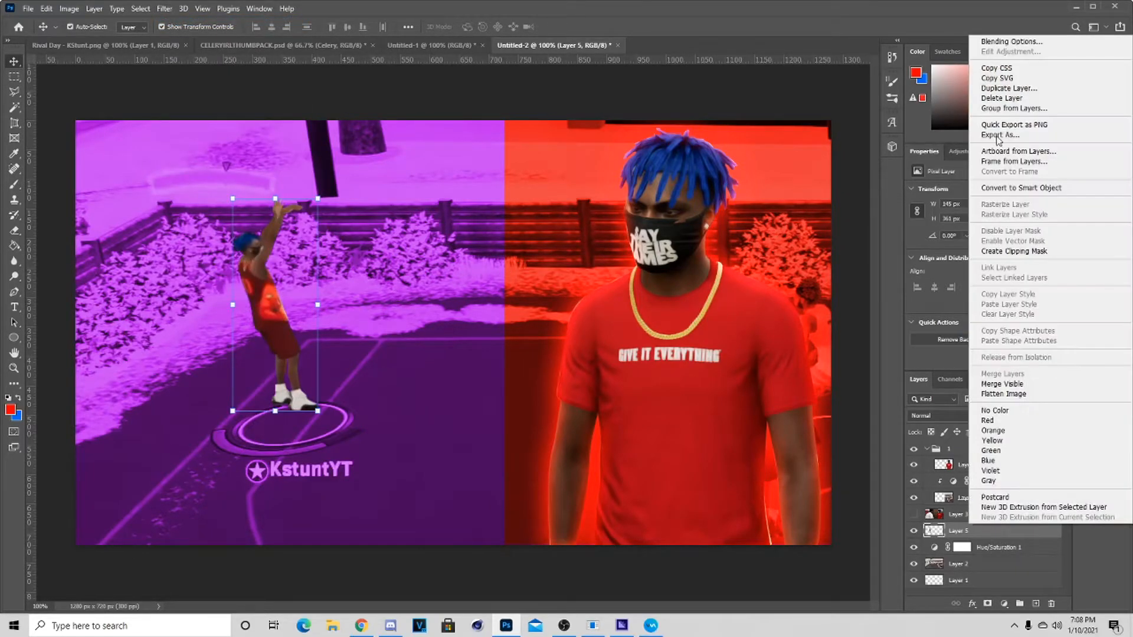
{"action": "left_click", "coordinate": [1002, 41]}
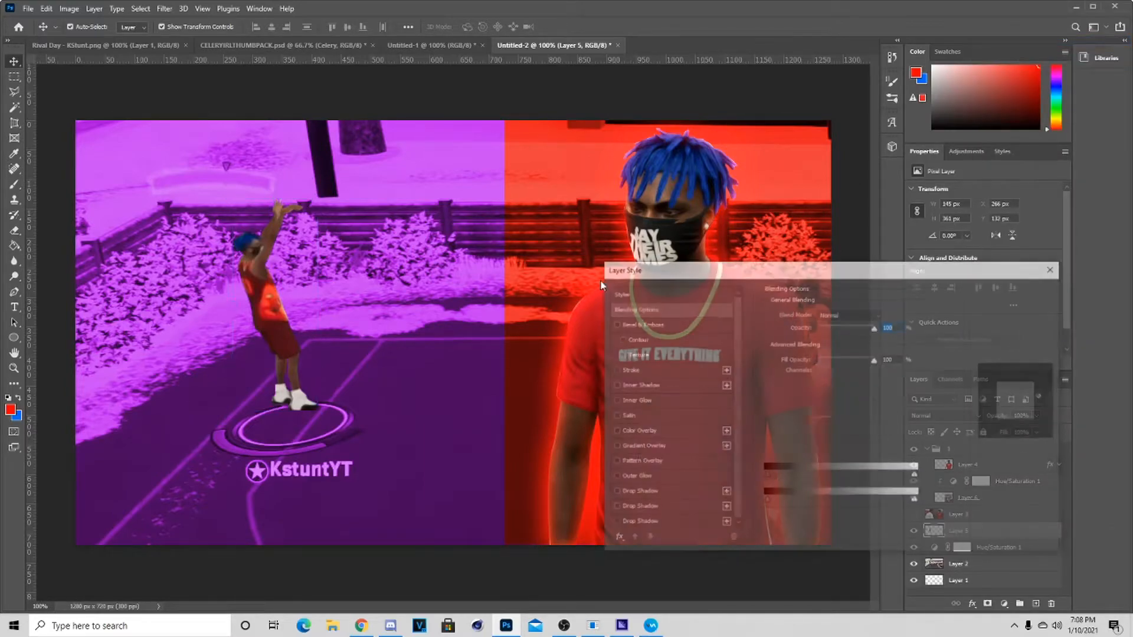
{"action": "left_click", "coordinate": [614, 384]}
{"action": "left_click", "coordinate": [614, 400]}
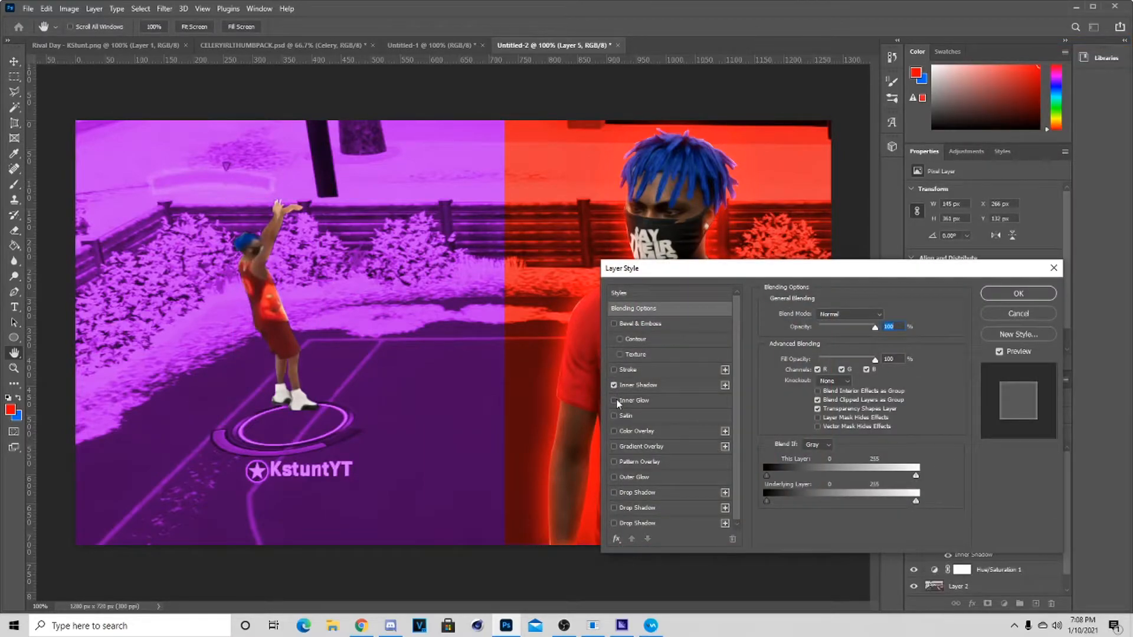
{"action": "left_click", "coordinate": [633, 401]}
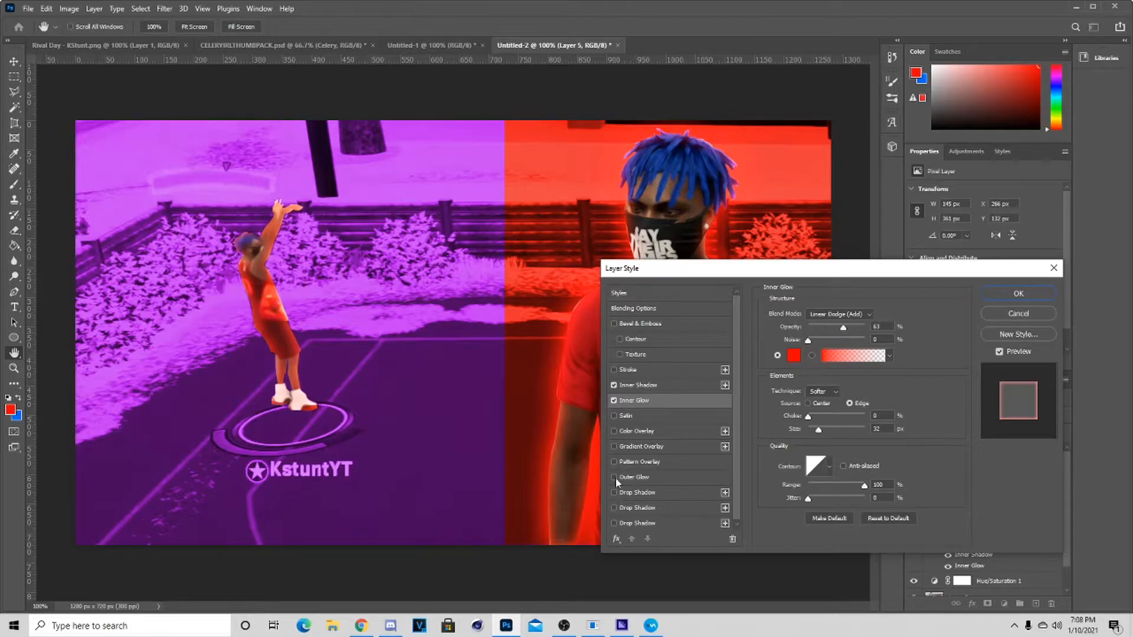
{"action": "left_click", "coordinate": [614, 478]}
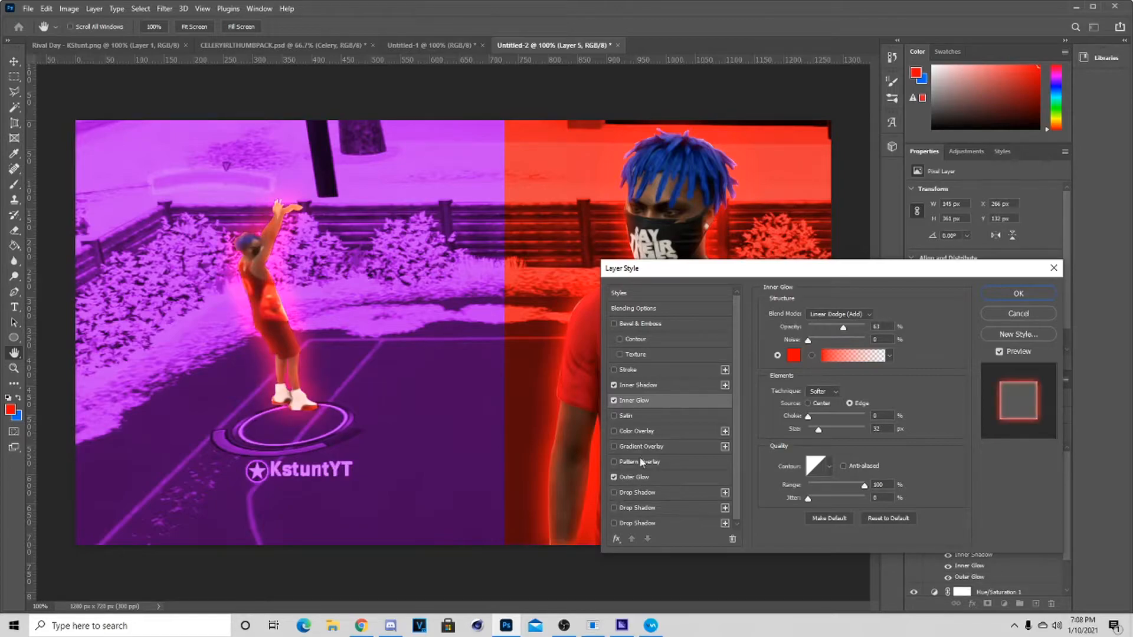
- Change the colour of Layer 5's inner glow to purple
{"action": "left_click", "coordinate": [794, 355]}
{"action": "left_click_drag", "start_coordinate": [839, 437], "coordinate": [842, 407]}
{"action": "left_click", "coordinate": [941, 362]}
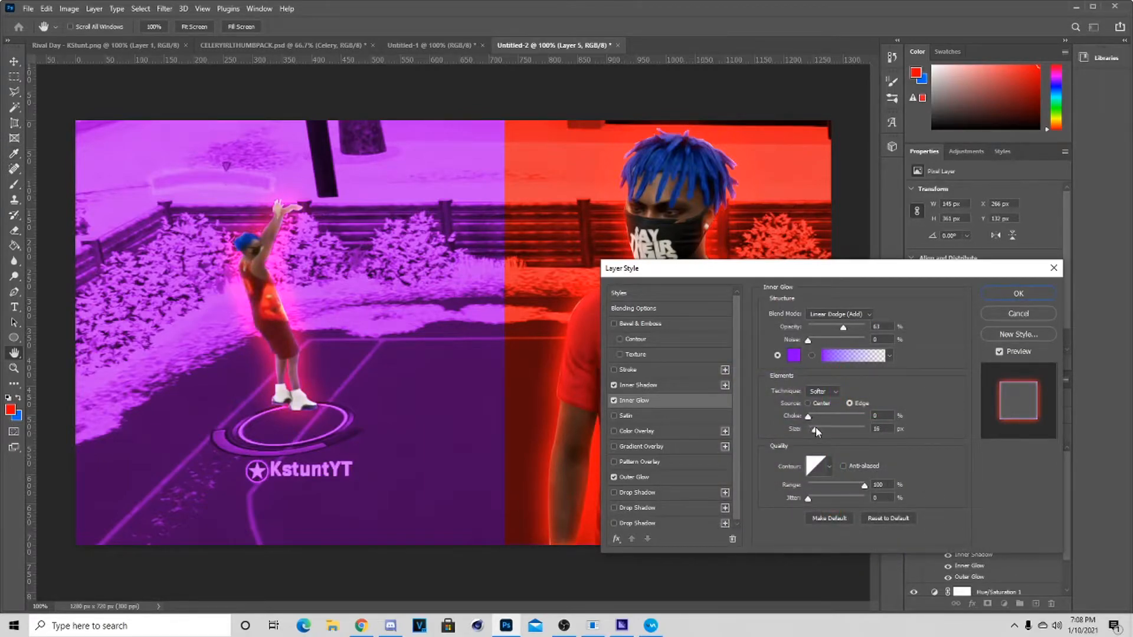
- Recolour Layer 5's outer glow to the same purple and fine-tune its size
{"action": "left_click", "coordinate": [657, 478]}
{"action": "left_click", "coordinate": [793, 355]}
{"action": "left_click_drag", "start_coordinate": [832, 413], "coordinate": [836, 405]}
{"action": "left_click", "coordinate": [937, 360]}
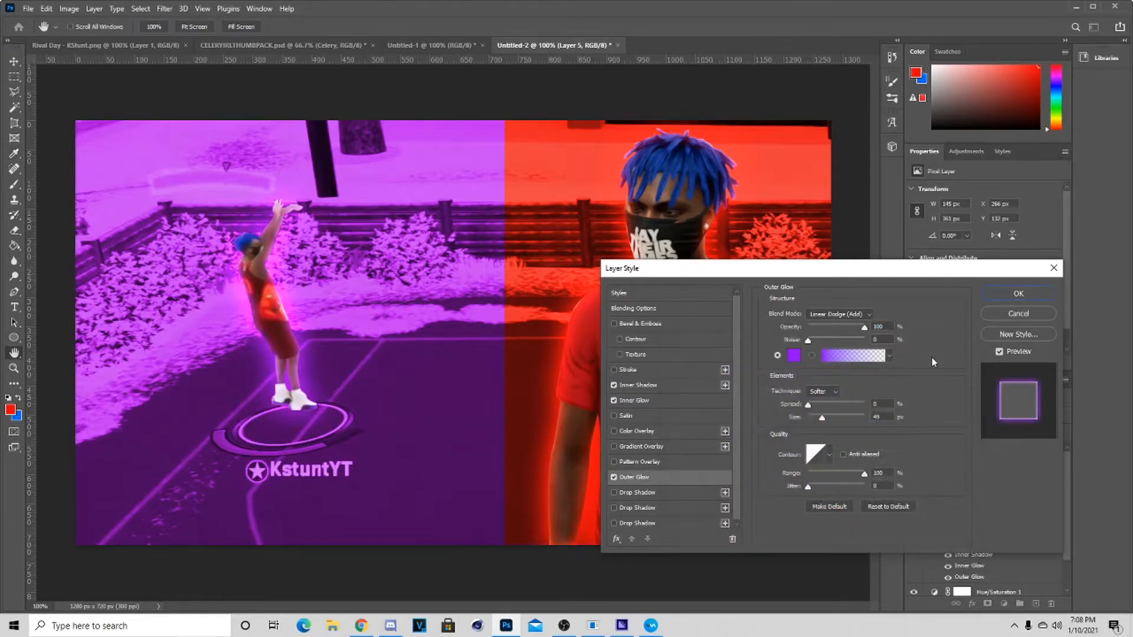
{"action": "left_click_drag", "start_coordinate": [824, 417], "coordinate": [822, 415]}
- Set Layer 5's inner glow size to 18 px and add a drop shadow with a distance of 2 px
{"action": "left_click", "coordinate": [641, 401]}
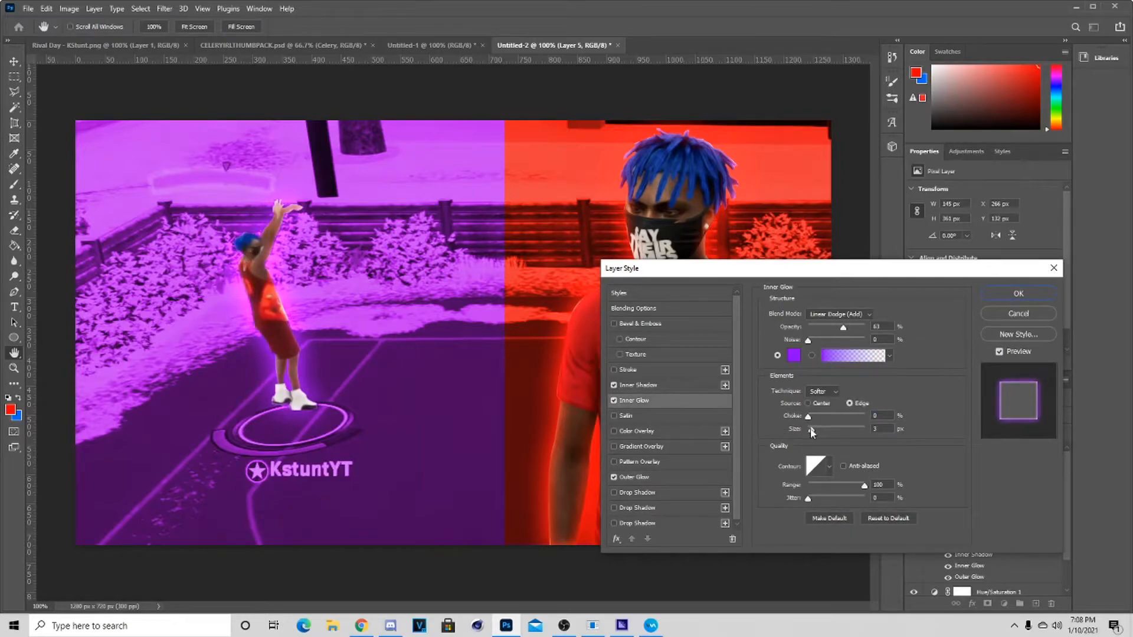
{"action": "left_click", "coordinate": [816, 429]}
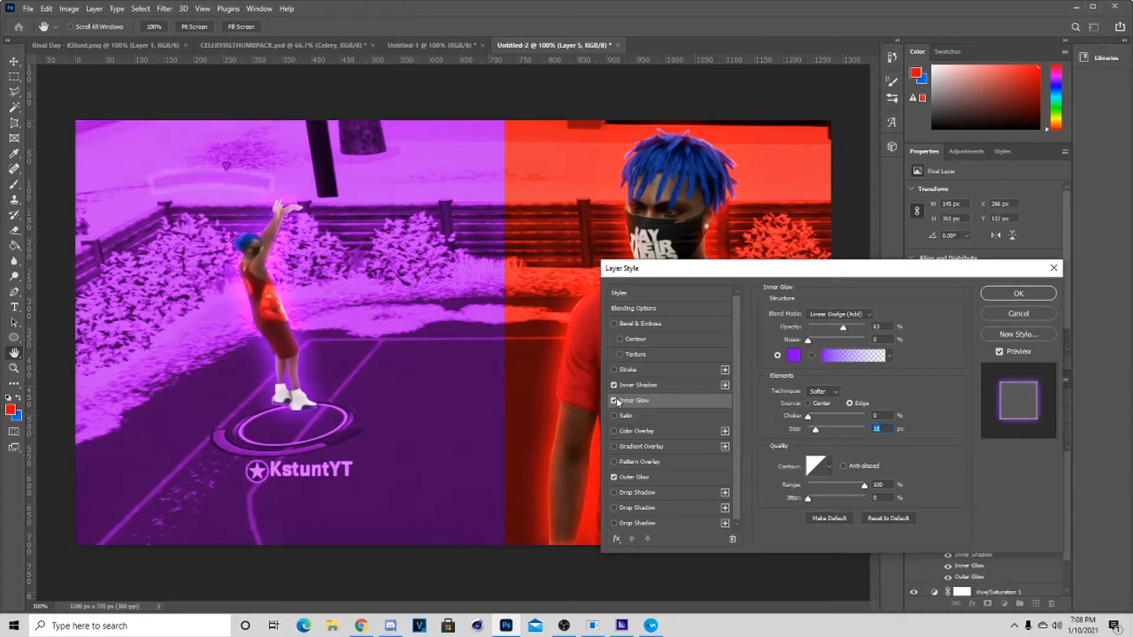
{"action": "left_click", "coordinate": [614, 523]}
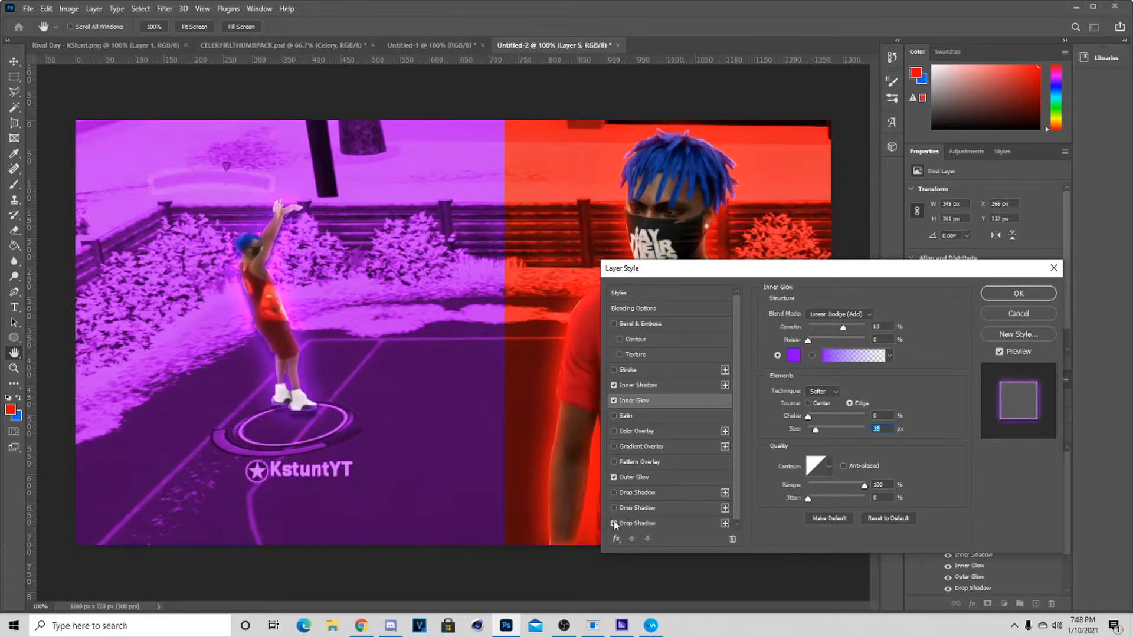
{"action": "left_click", "coordinate": [629, 524]}
{"action": "mouse_move", "coordinate": [817, 369]}
{"action": "left_mouse_down"}
{"action": "mouse_move", "coordinate": [816, 395]}
{"action": "mouse_move", "coordinate": [809, 368]}
{"action": "left_mouse_up"}
{"action": "left_click", "coordinate": [1017, 293]}
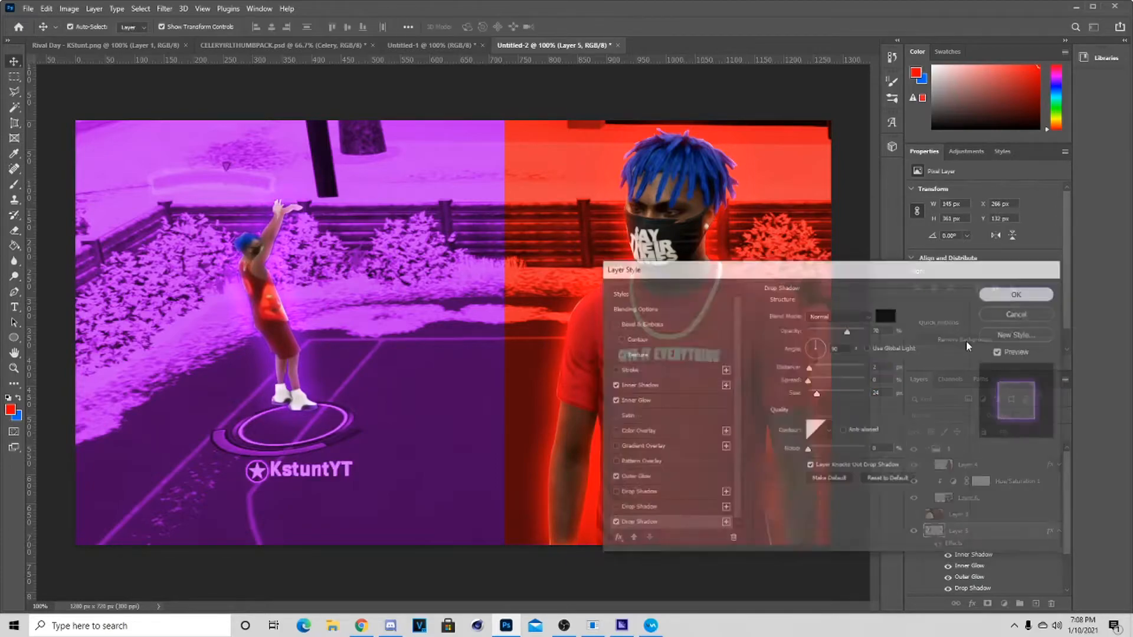
{"action": "left_click", "coordinate": [1059, 531]}
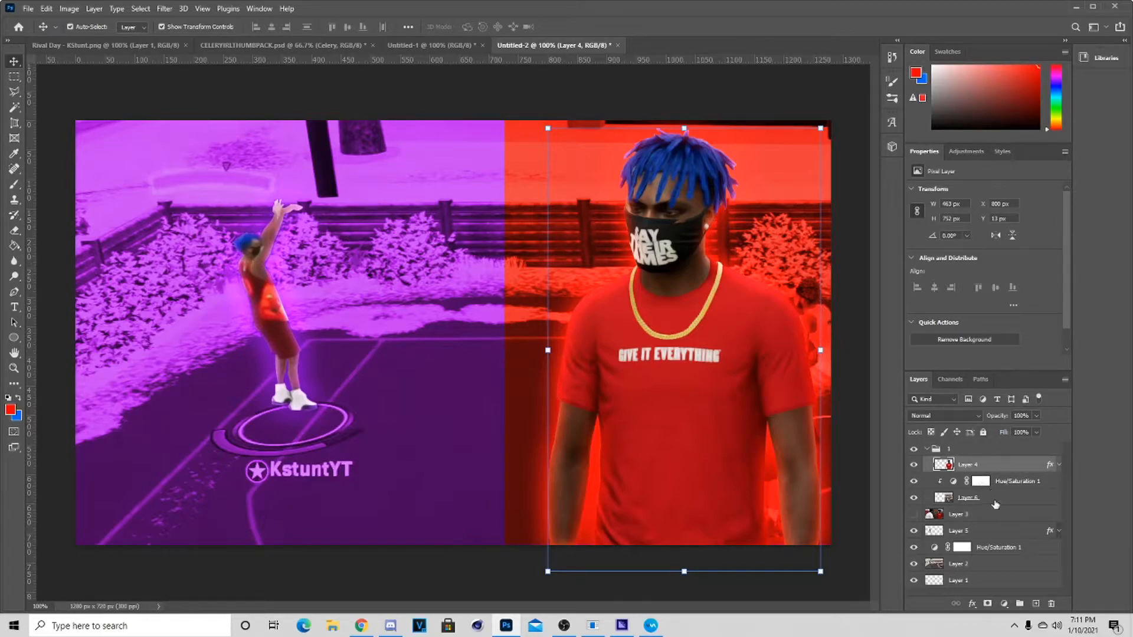
- Select the pixels of the character on Layer 4 and add a Curves adjustment masked to that outline
{"action": "right_click", "coordinate": [947, 468]}
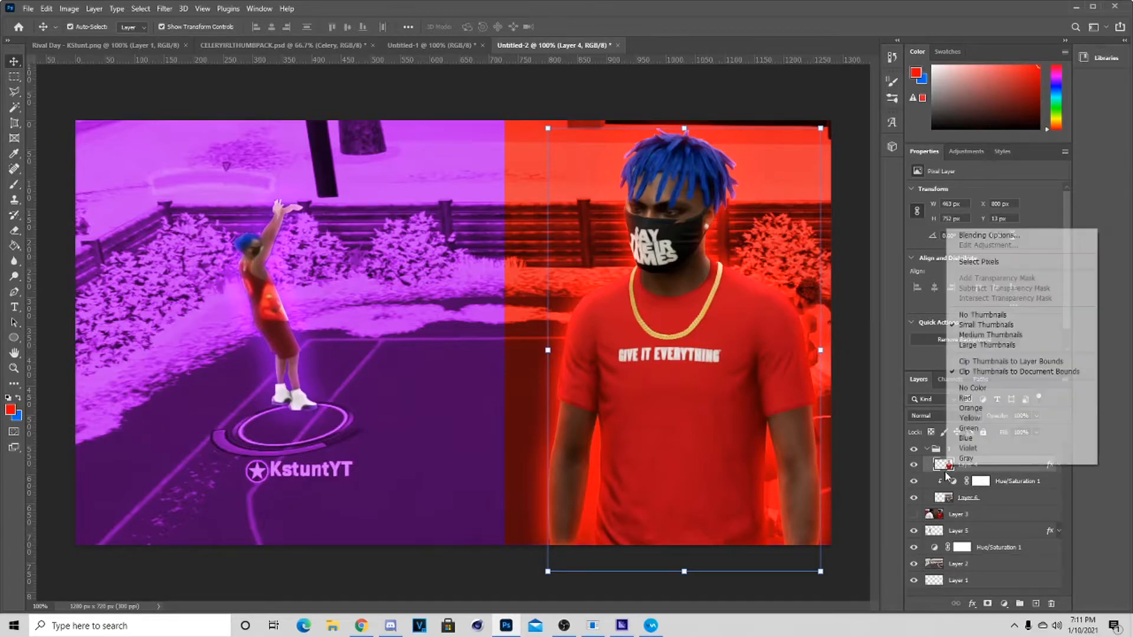
{"action": "left_click", "coordinate": [986, 262]}
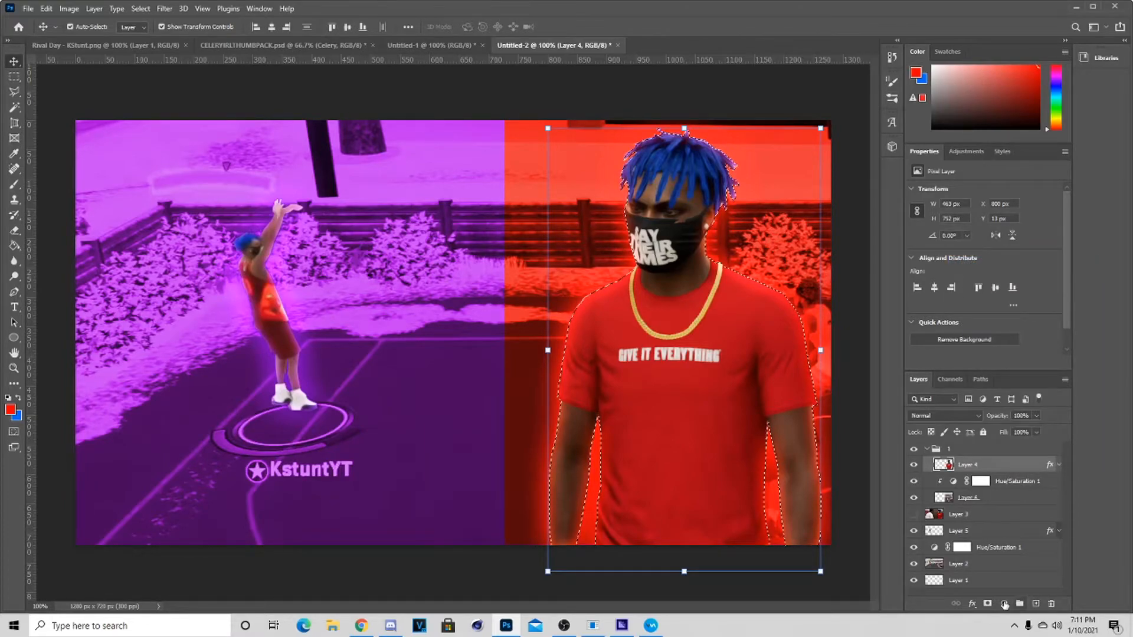
{"action": "left_click", "coordinate": [1001, 601]}
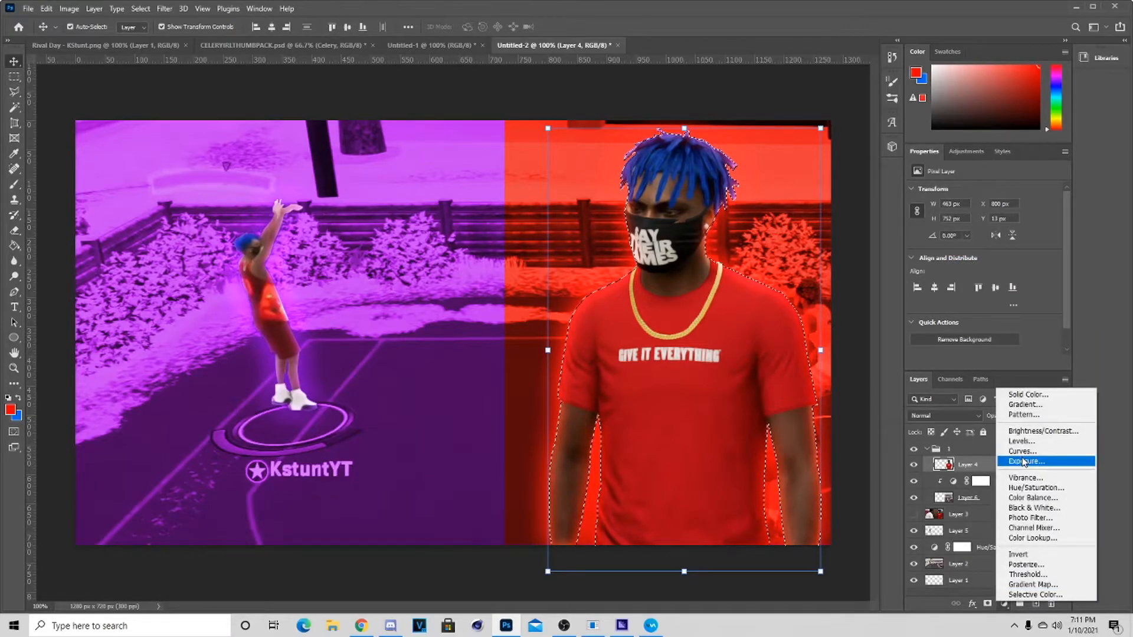
{"action": "left_click", "coordinate": [1022, 451]}
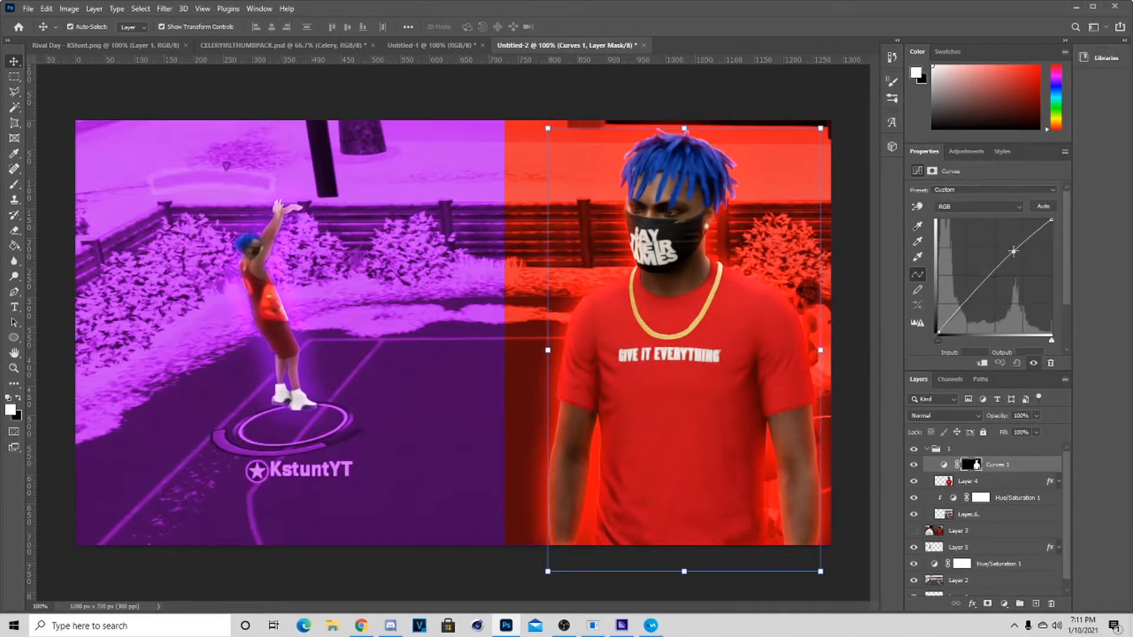
- Brighten the character by raising an upper point on the curve slightly, and clip the Curves adjustment to Layer 4
{"action": "left_click", "coordinate": [1013, 251]}
{"action": "right_click", "coordinate": [1004, 476]}
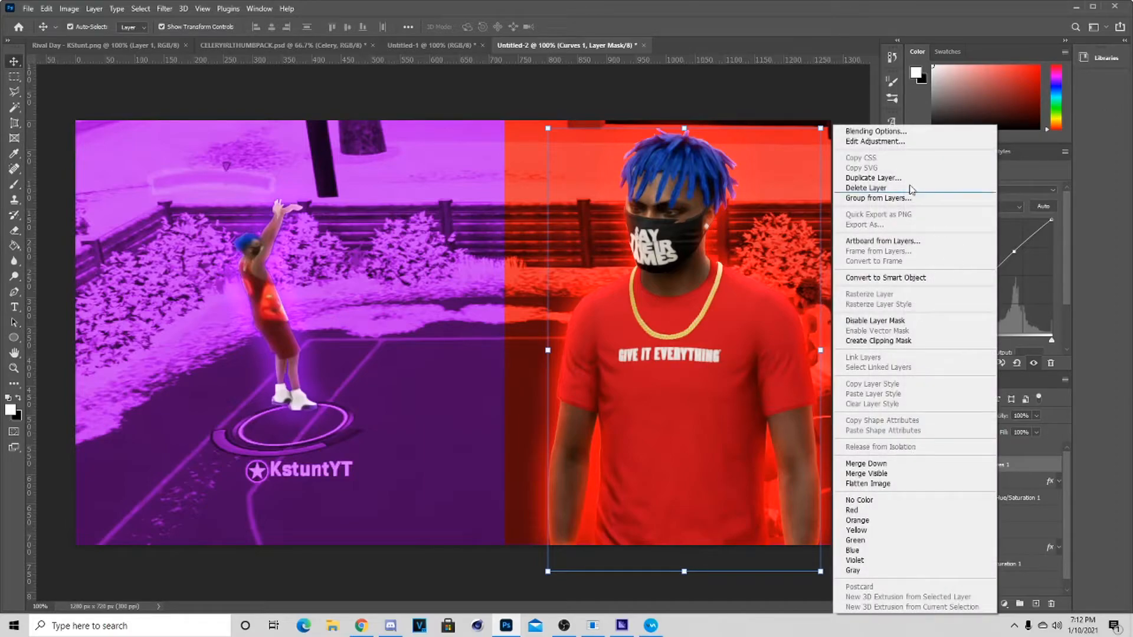
{"action": "left_click", "coordinate": [917, 340]}
{"action": "scroll", "coordinate": [996, 501], "scroll_direction": "down", "scroll_amount": 1}
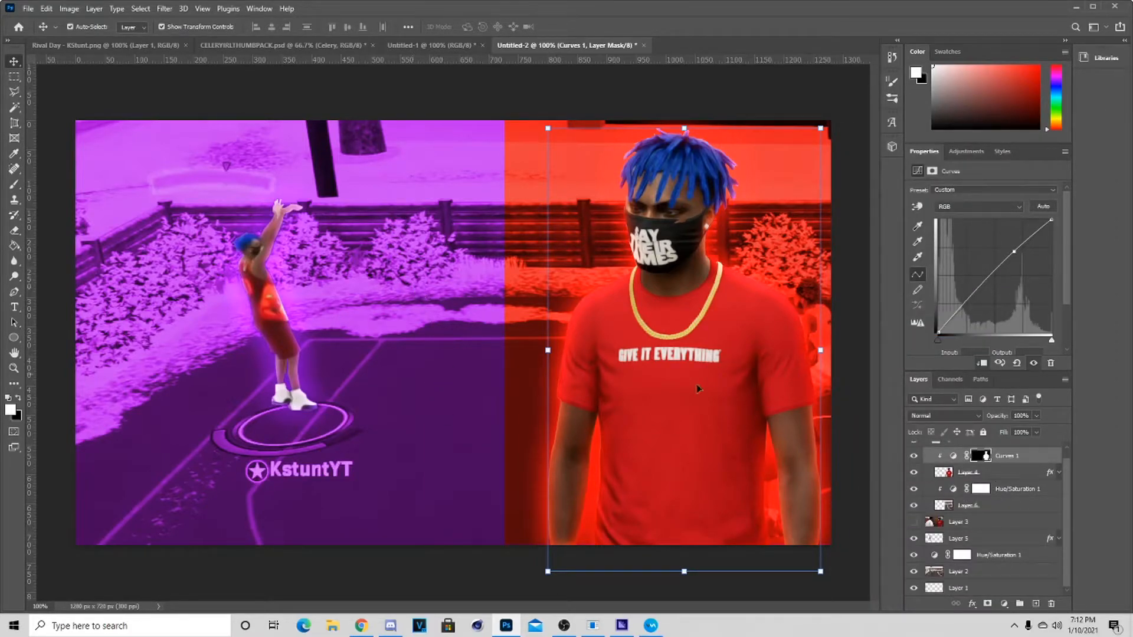
- Place the "2k21 logo 1" image from the GFXPACKS folder in File Explorer into the thumbnail document
{"action": "left_click", "coordinate": [333, 629]}
{"action": "left_click", "coordinate": [50, 185]}
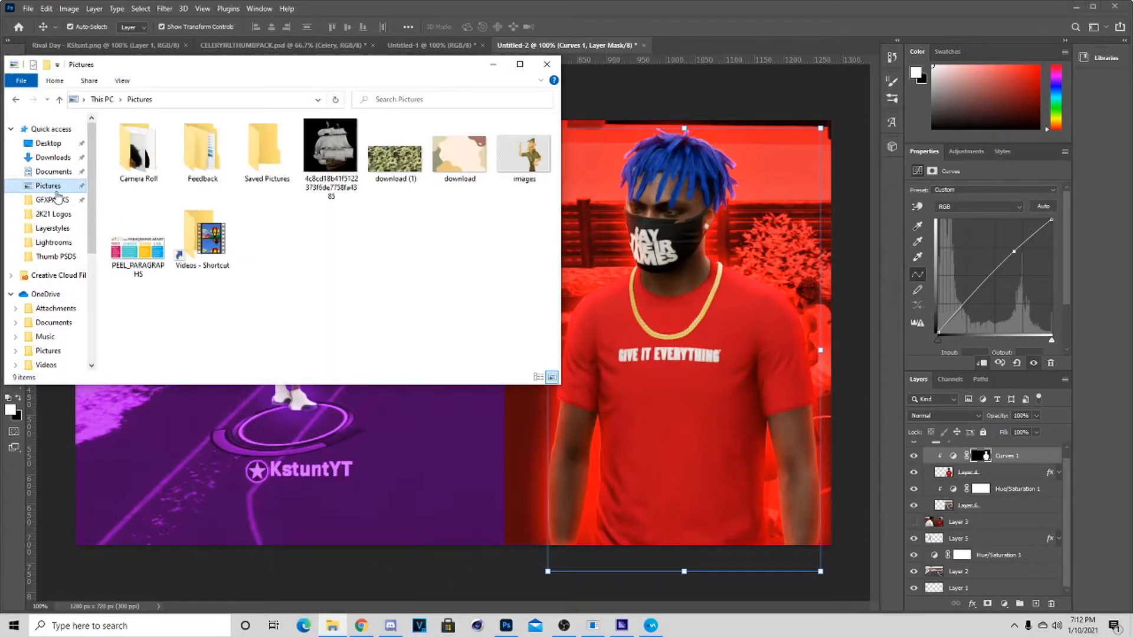
{"action": "left_click", "coordinate": [59, 199]}
{"action": "double_click", "coordinate": [390, 153]}
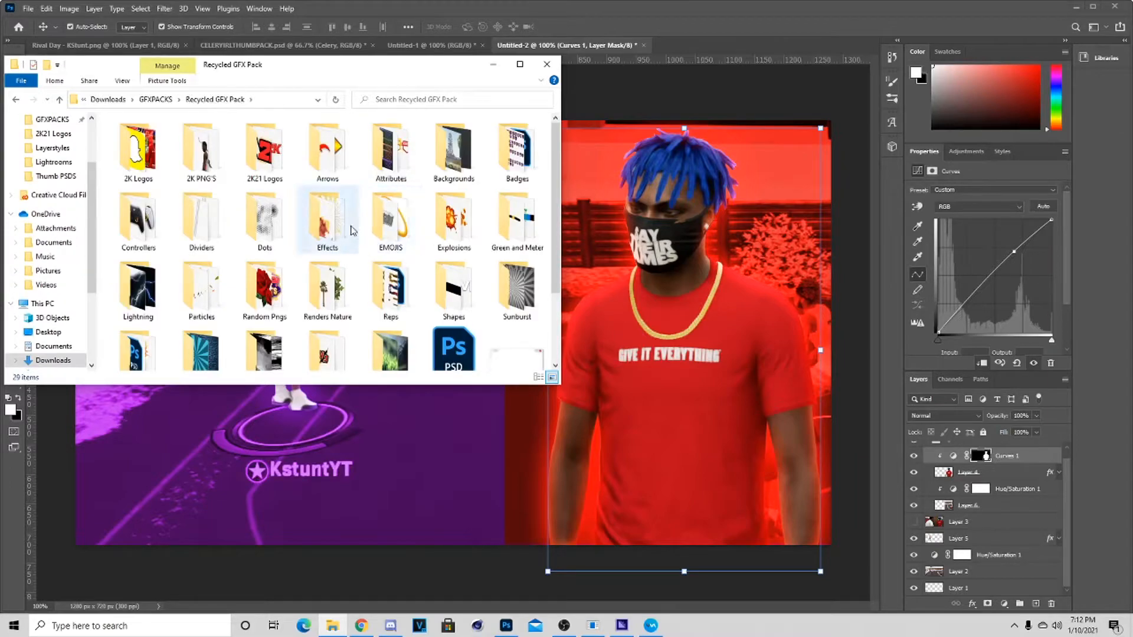
{"action": "left_click", "coordinate": [57, 99]}
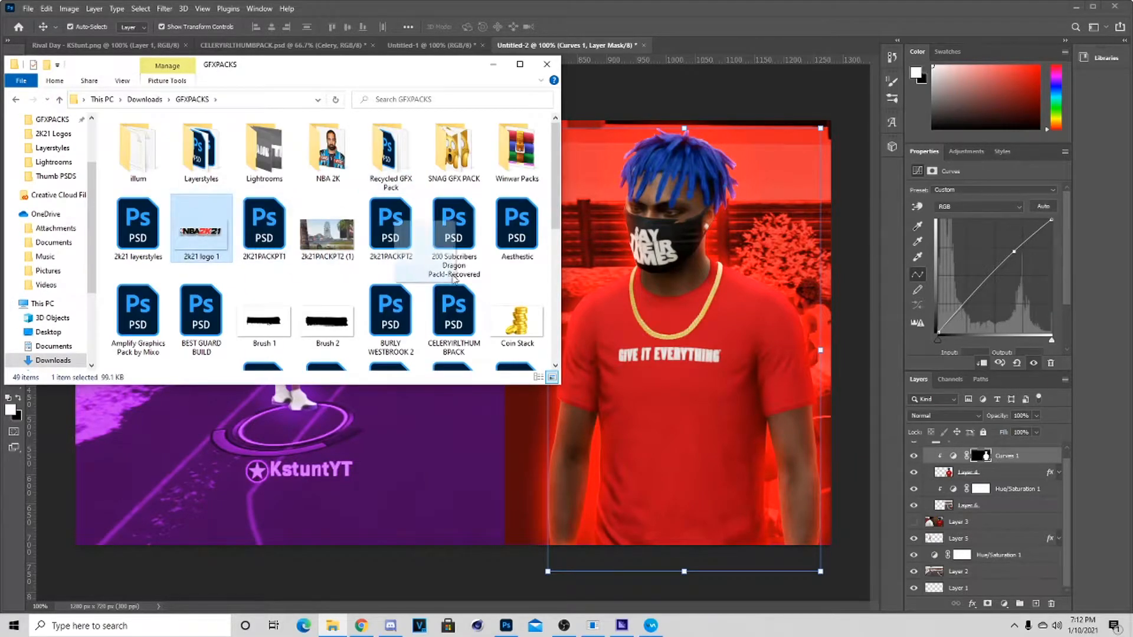
{"action": "left_click", "coordinate": [625, 260]}
- Scale the NBA 2K21 logo to about 17% and place it across the top of the purple half
{"action": "left_click_drag", "start_coordinate": [71, 331], "coordinate": [250, 325]}
{"action": "left_click_drag", "start_coordinate": [453, 309], "coordinate": [203, 171]}
{"action": "left_click_drag", "start_coordinate": [581, 193], "coordinate": [540, 193]}
{"action": "left_click_drag", "start_coordinate": [441, 201], "coordinate": [461, 195]}
{"action": "left_click_drag", "start_coordinate": [571, 191], "coordinate": [576, 191]}
{"action": "left_click_drag", "start_coordinate": [469, 183], "coordinate": [467, 183]}
{"action": "left_click", "coordinate": [567, 27]}
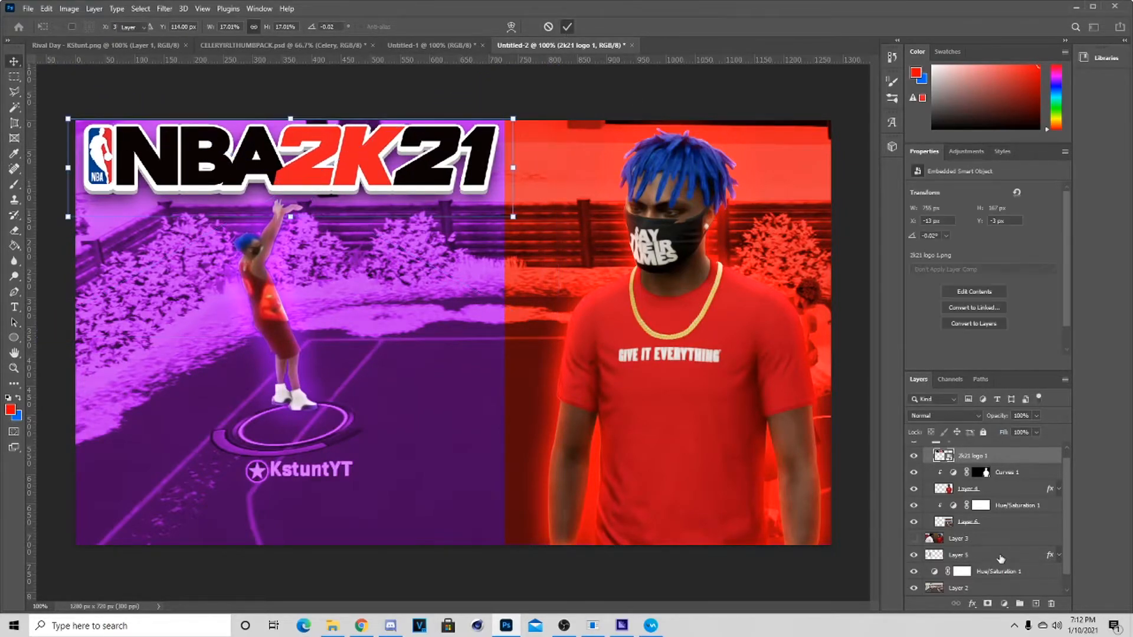
- Move the 2k21 logo 1 layer directly beneath Layer 5 and nudge the logo slightly up and left
{"action": "left_click_drag", "start_coordinate": [960, 636], "coordinate": [953, 540]}
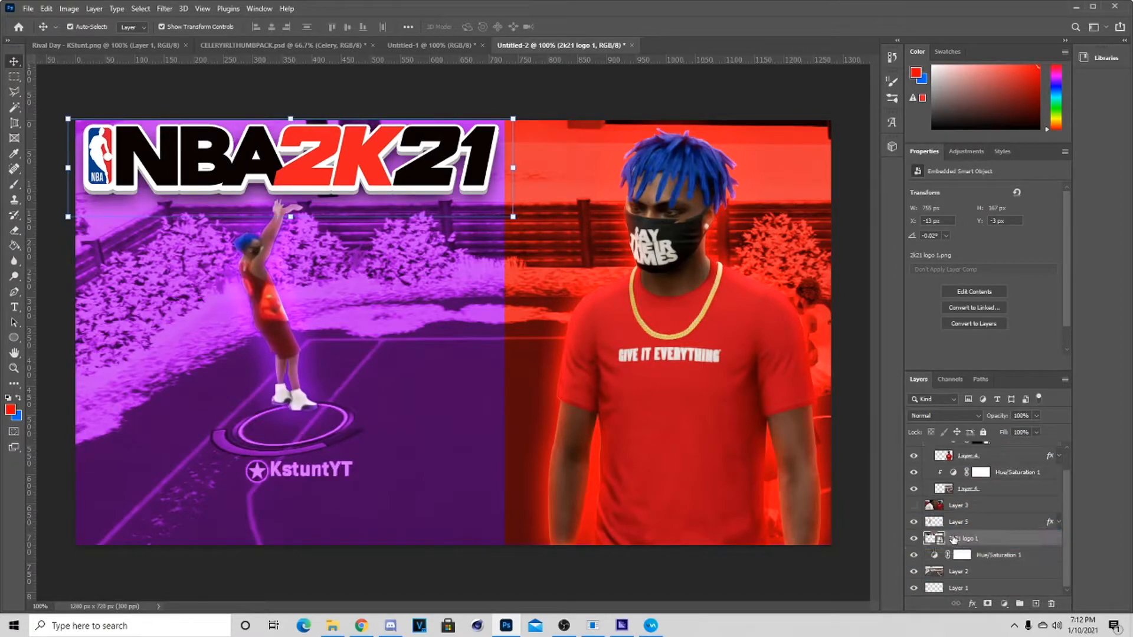
{"action": "key", "text": "Left"}
{"action": "key", "text": "Up"}
{"action": "key", "text": "Up"}
{"action": "key", "text": "Up"}
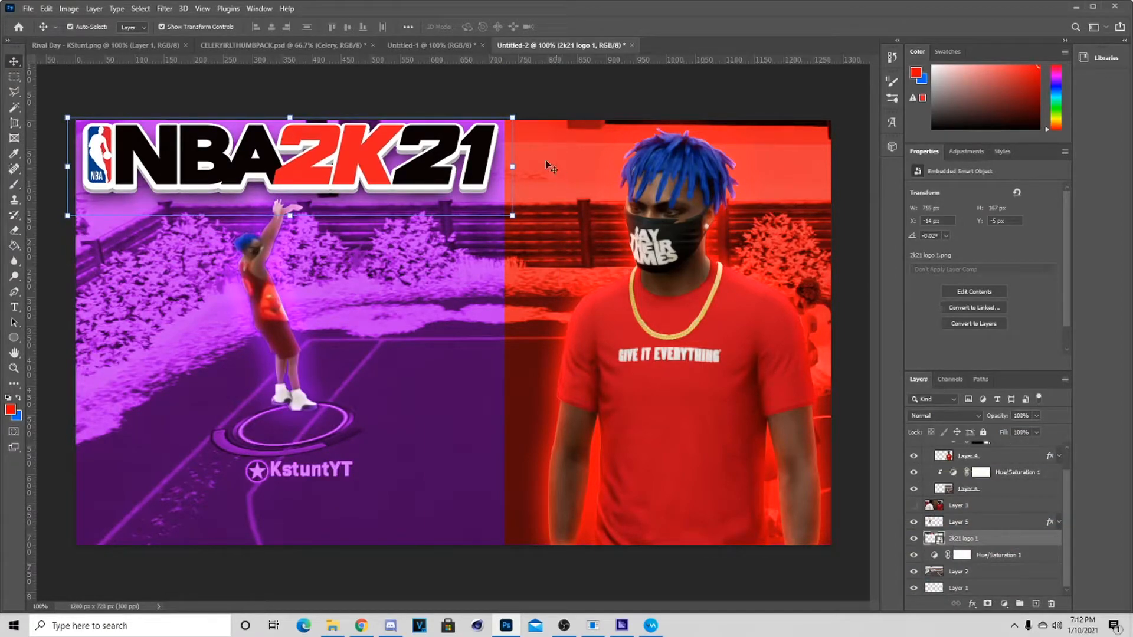
- Scale the NBA 2K21 logo to 17.08% and nudge it left and down to fit above the shooter
{"action": "key", "text": "ctrl+t"}
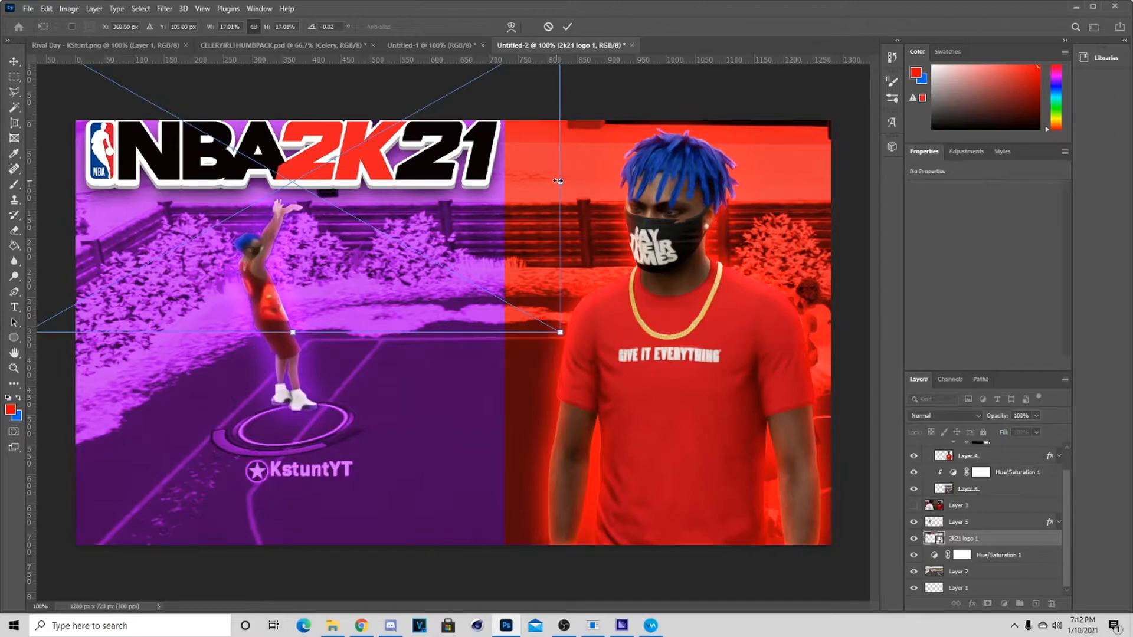
{"action": "key", "text": "Left"}
{"action": "key", "text": "Left"}
{"action": "key", "text": "Left"}
{"action": "key", "text": "Down"}
{"action": "key", "text": "Down"}
{"action": "key", "text": "Down"}
{"action": "key", "text": "Down"}
{"action": "key", "text": "Down"}
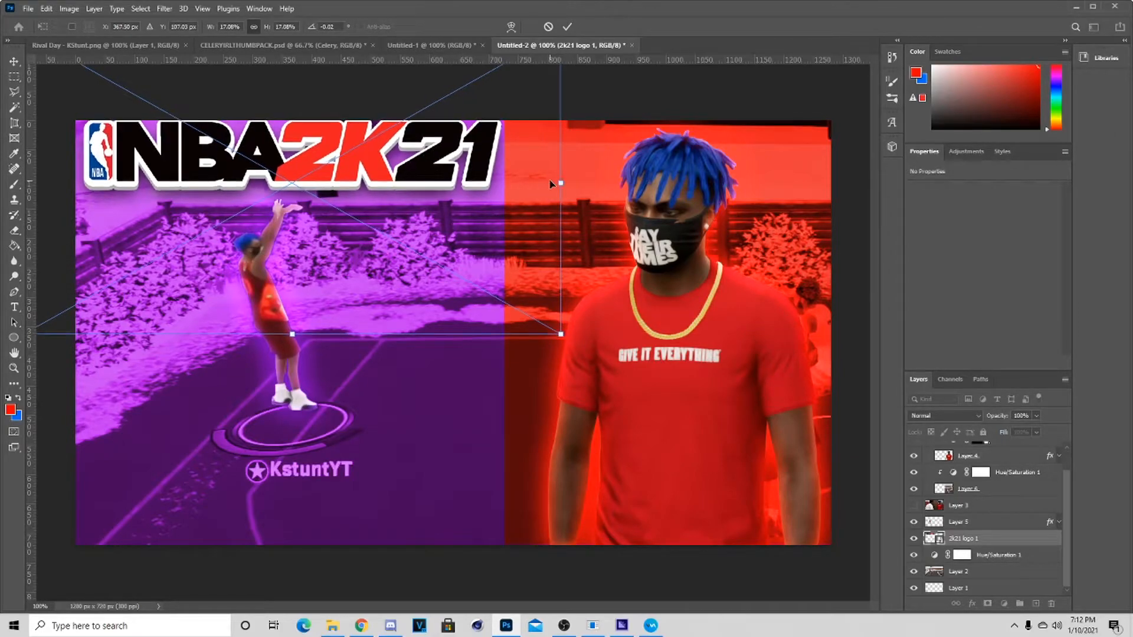
{"action": "key", "text": "Return"}
- Group the shooter's Layer 5 with the 2k21 logo 1 layer, name the group 2, and rename Layer 5 to 2
{"action": "left_click", "coordinate": [965, 522], "text": "ctrl"}
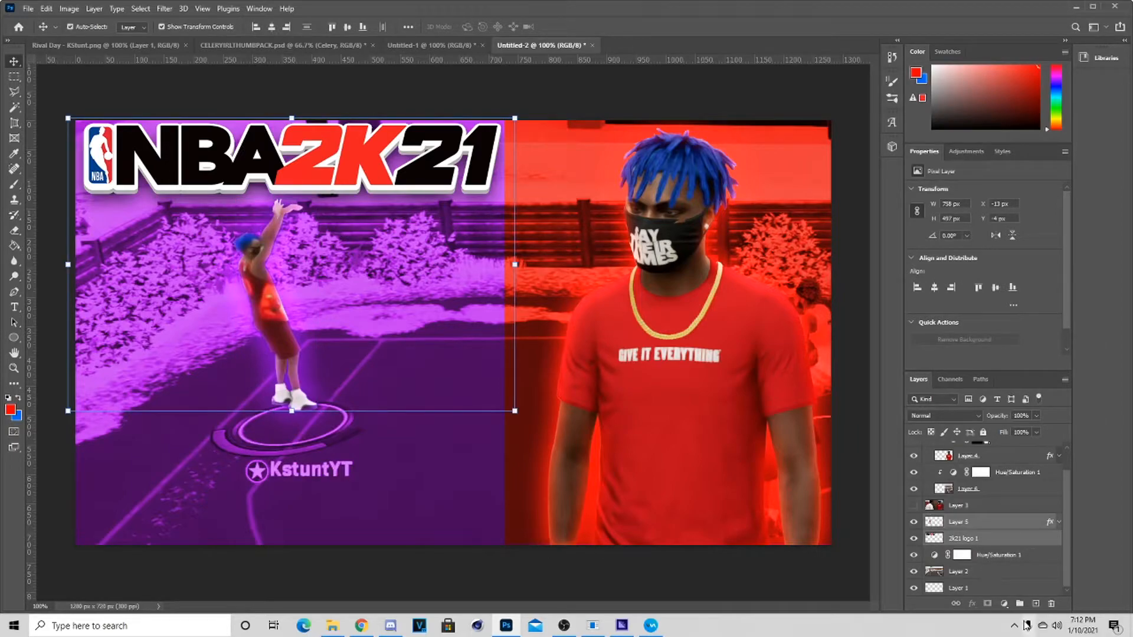
{"action": "left_click", "coordinate": [1020, 603]}
{"action": "double_click", "coordinate": [956, 539]}
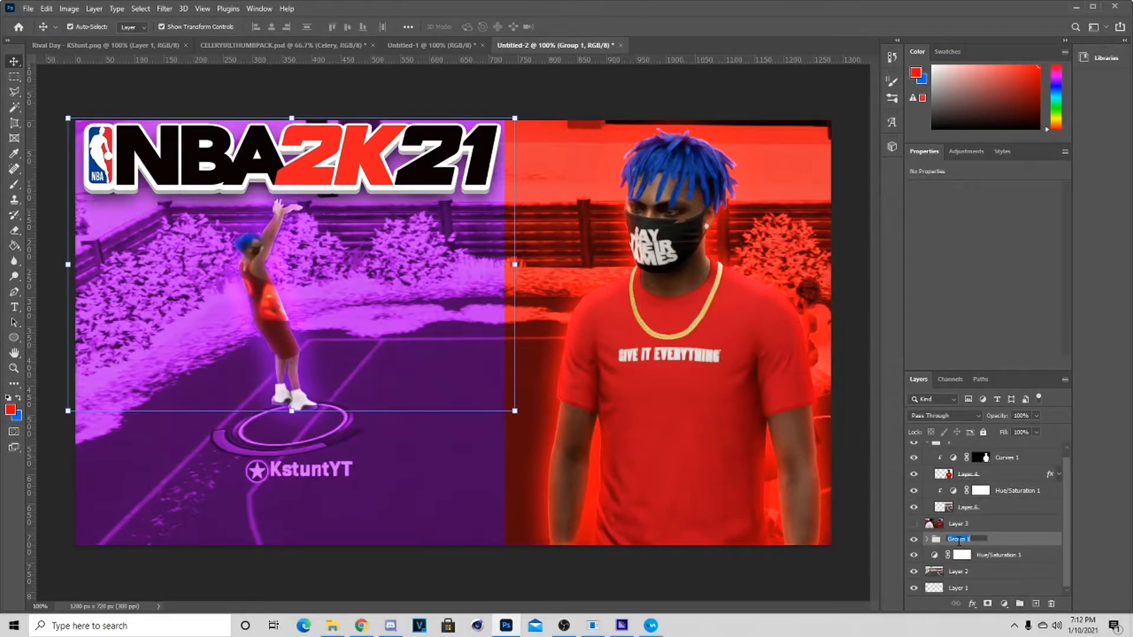
{"action": "key", "text": "BackSpace"}
{"action": "type", "text": "2"}
{"action": "key", "text": "Return"}
{"action": "left_click", "coordinate": [926, 539]}
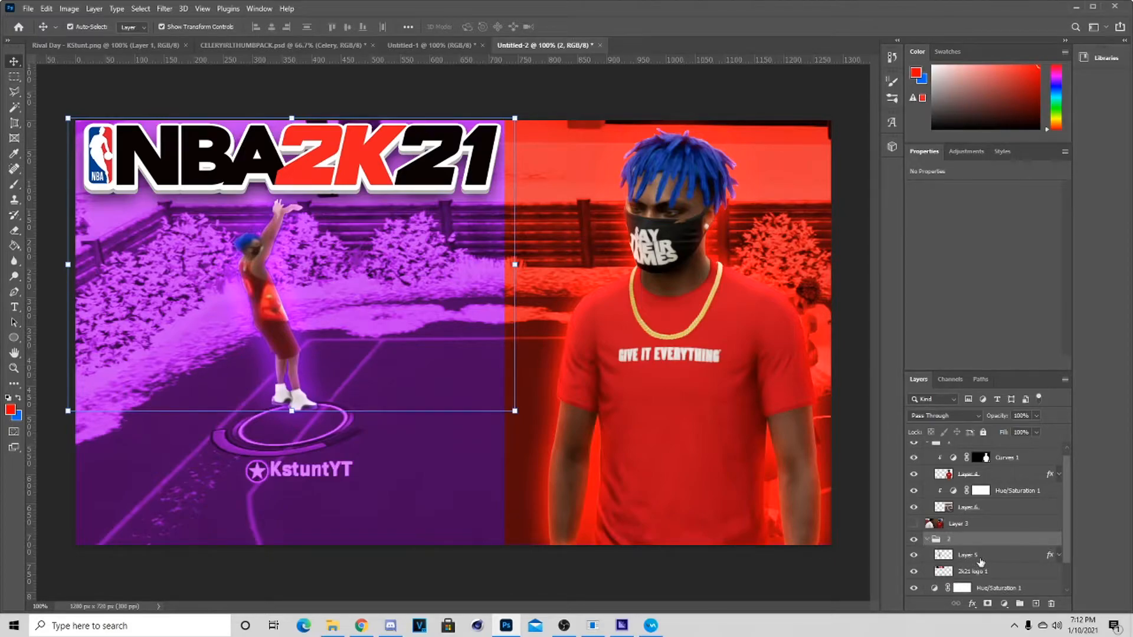
{"action": "double_click", "coordinate": [977, 557]}
{"action": "key", "text": "Return"}
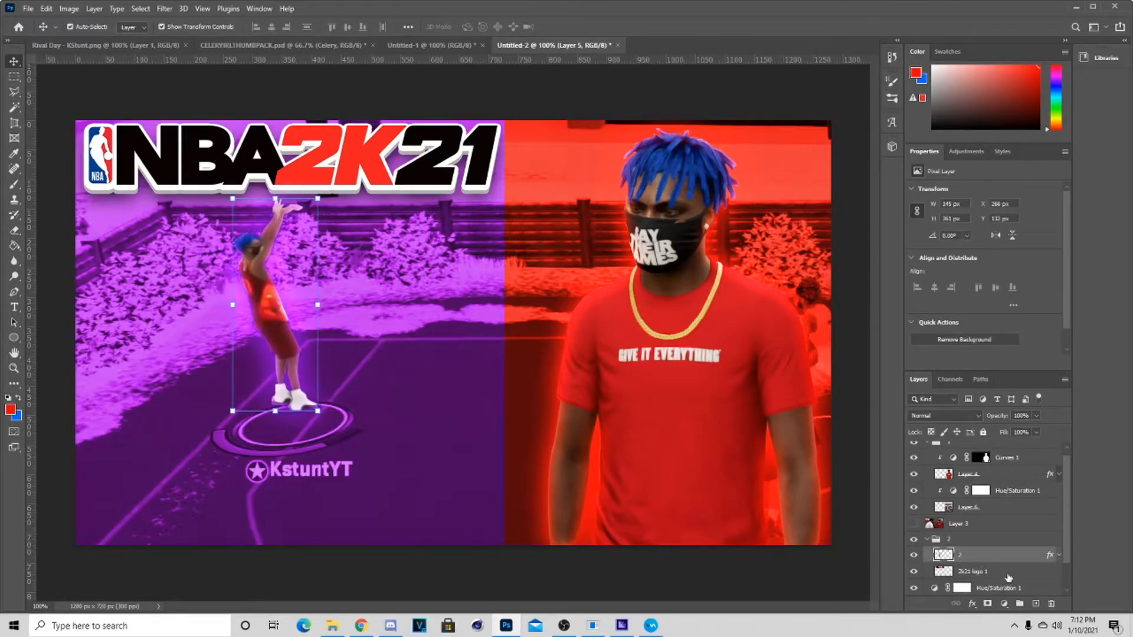
- Place the Green Meter 15 and GREEN-2 images from File Explorer's Recycled GFX Pack, Green and Meter folder, above the 2k21 logo 1 layer
{"action": "left_click", "coordinate": [997, 571]}
{"action": "left_click", "coordinate": [332, 626]}
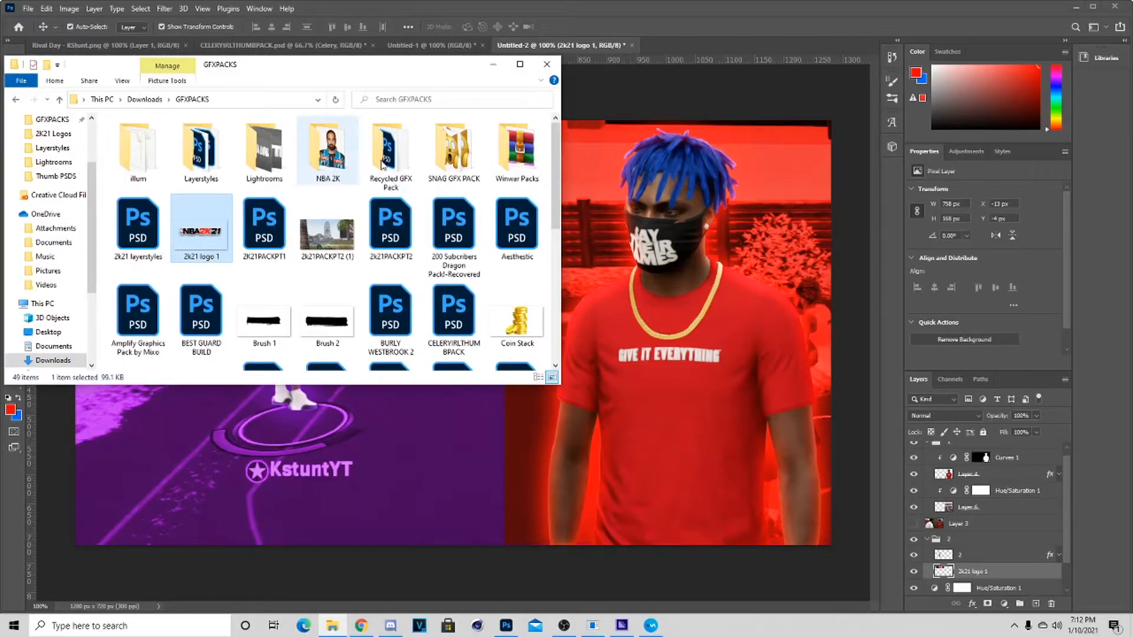
{"action": "double_click", "coordinate": [390, 151]}
{"action": "double_click", "coordinate": [503, 243]}
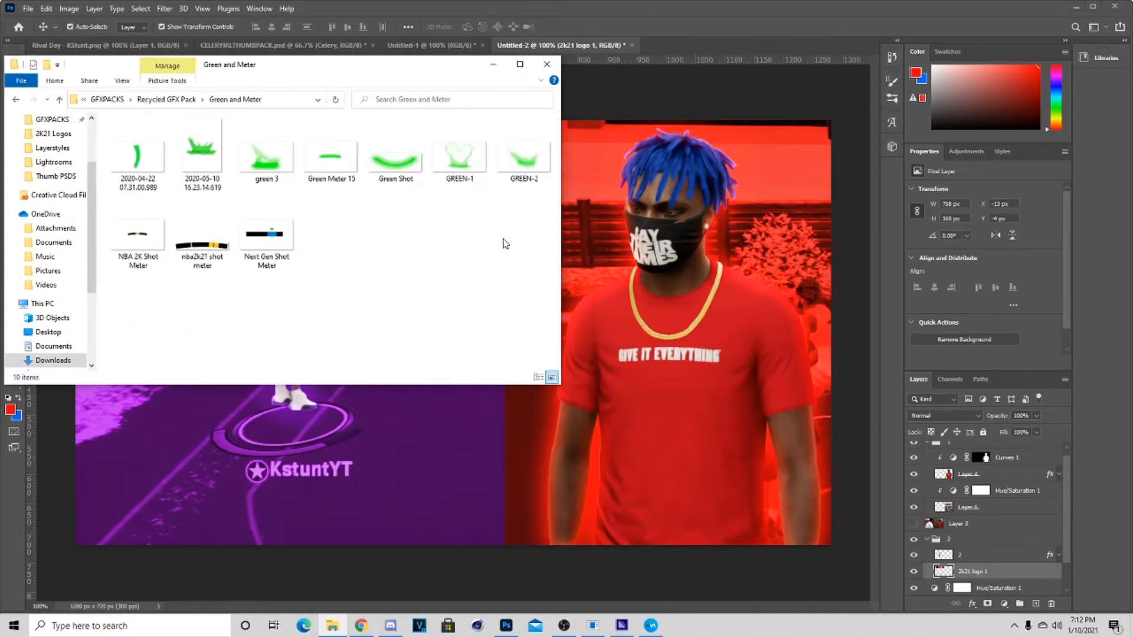
{"action": "left_click", "coordinate": [522, 167]}
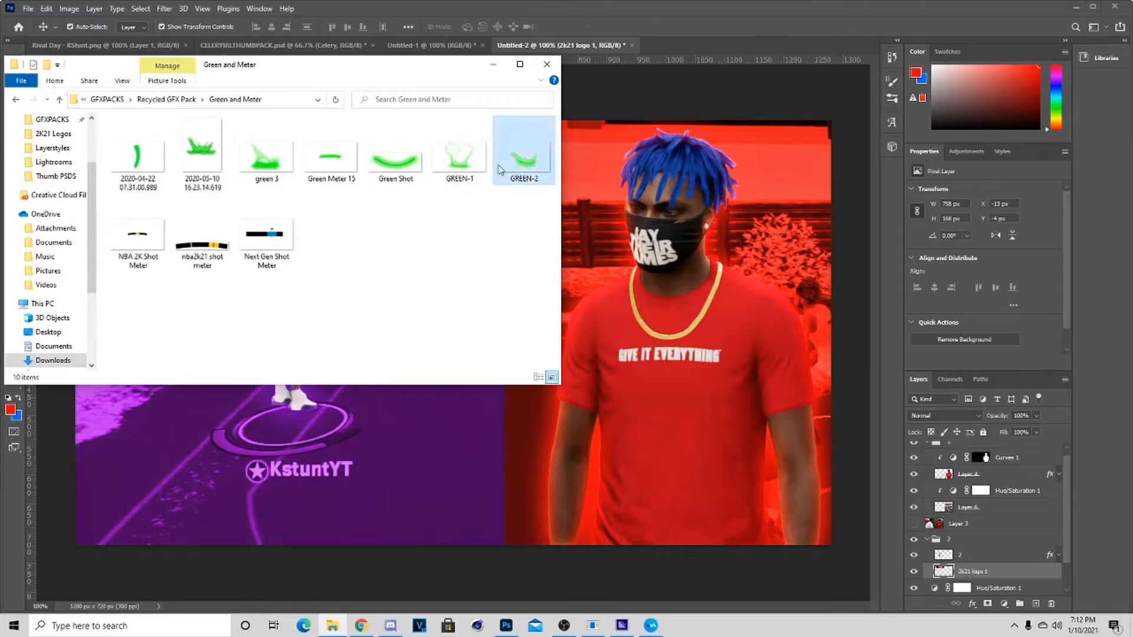
{"action": "left_click", "coordinate": [343, 163], "text": "ctrl"}
{"action": "left_click_drag", "start_coordinate": [540, 165], "coordinate": [356, 470]}
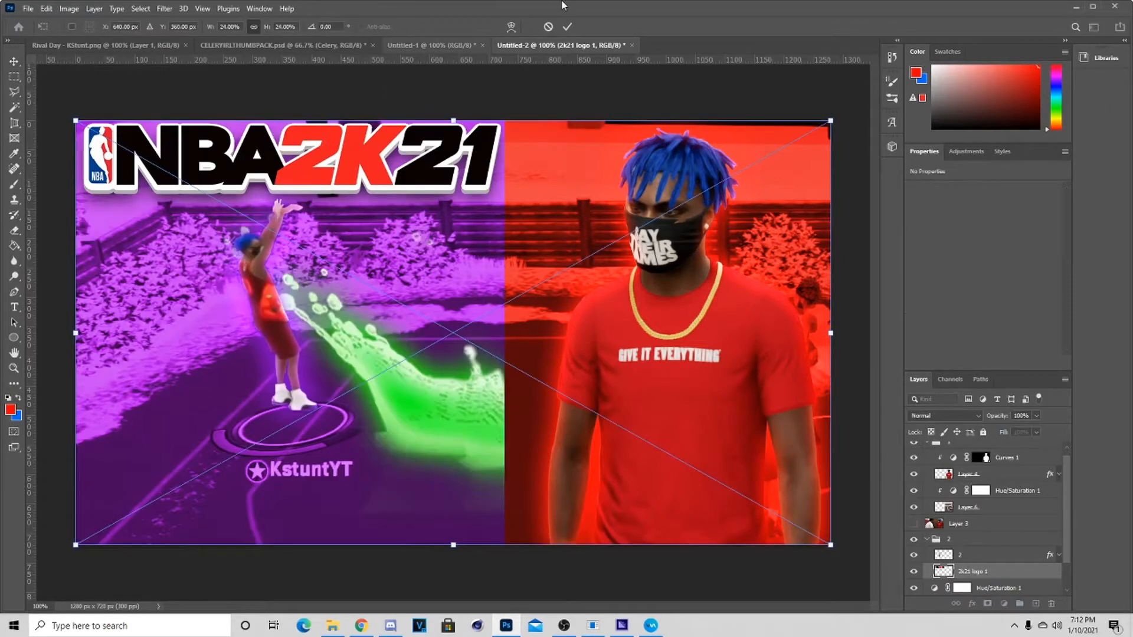
{"action": "left_click", "coordinate": [568, 28]}
{"action": "left_click", "coordinate": [568, 27]}
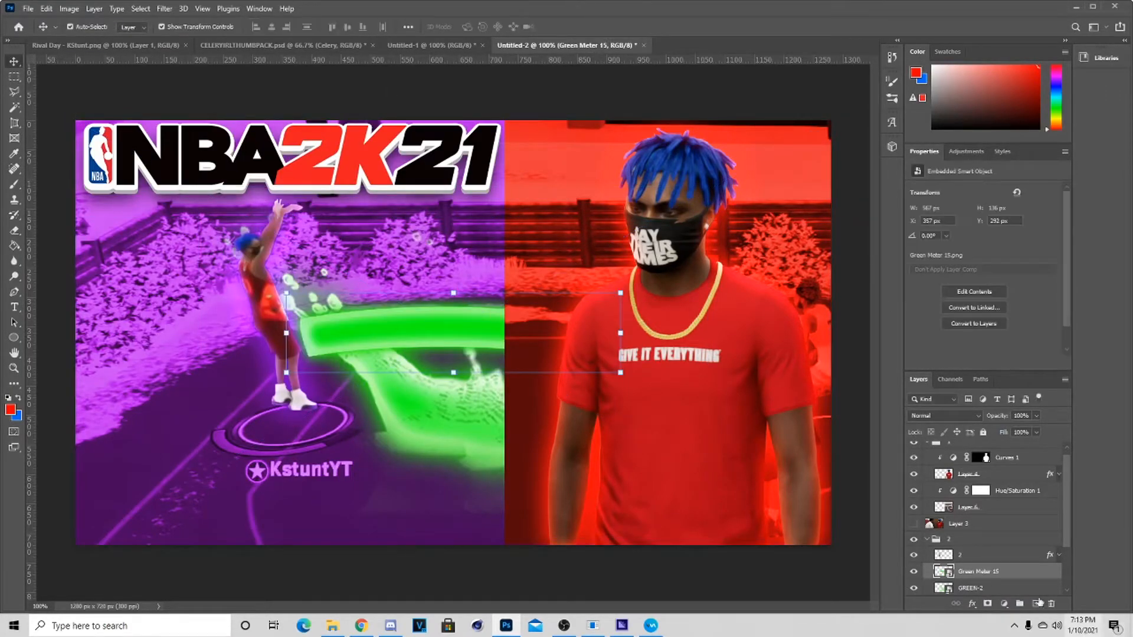
- Rasterize the Green Meter 15 and GREEN-2 layers, hide Green Meter 15, and move GREEN-2 above the shooter layer
{"action": "scroll", "coordinate": [988, 546], "scroll_direction": "down", "scroll_amount": 2}
{"action": "left_click", "coordinate": [989, 546], "text": "ctrl"}
{"action": "right_click", "coordinate": [988, 547]}
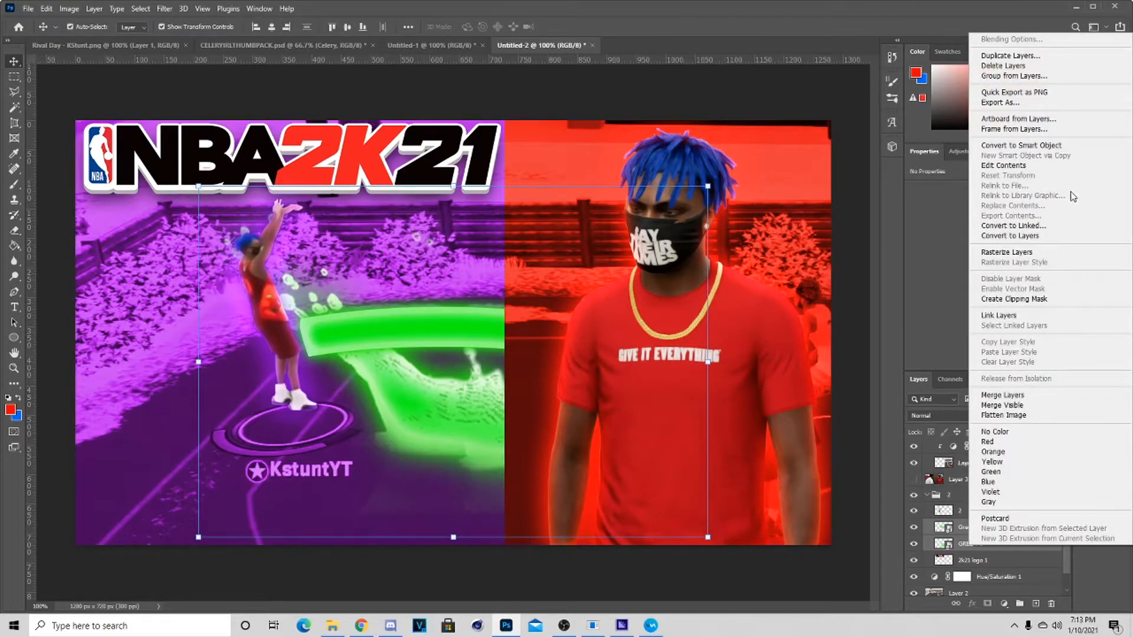
{"action": "left_click", "coordinate": [1006, 252]}
{"action": "left_click", "coordinate": [914, 528]}
{"action": "left_click_drag", "start_coordinate": [969, 538], "coordinate": [971, 505]}
- Scale the green splash to about 518 by 358 px and place it around the shooter's feet
{"action": "left_click_drag", "start_coordinate": [709, 363], "coordinate": [489, 358]}
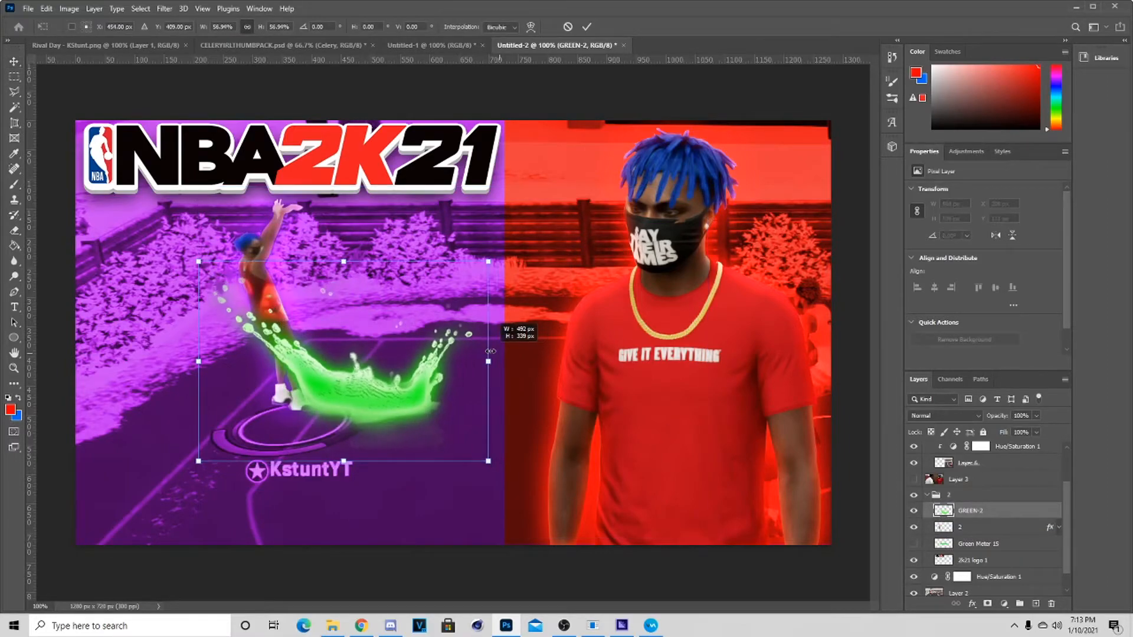
{"action": "left_click_drag", "start_coordinate": [391, 366], "coordinate": [304, 400]}
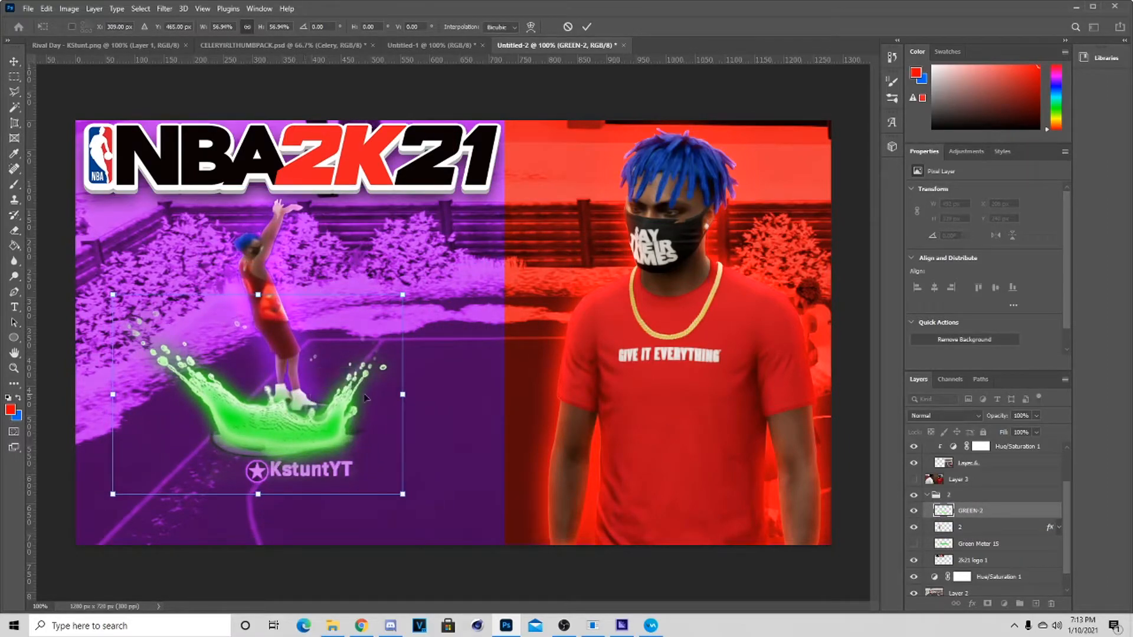
{"action": "left_click_drag", "start_coordinate": [403, 395], "coordinate": [414, 393]}
{"action": "left_click_drag", "start_coordinate": [325, 381], "coordinate": [323, 383]}
{"action": "left_click", "coordinate": [587, 26]}
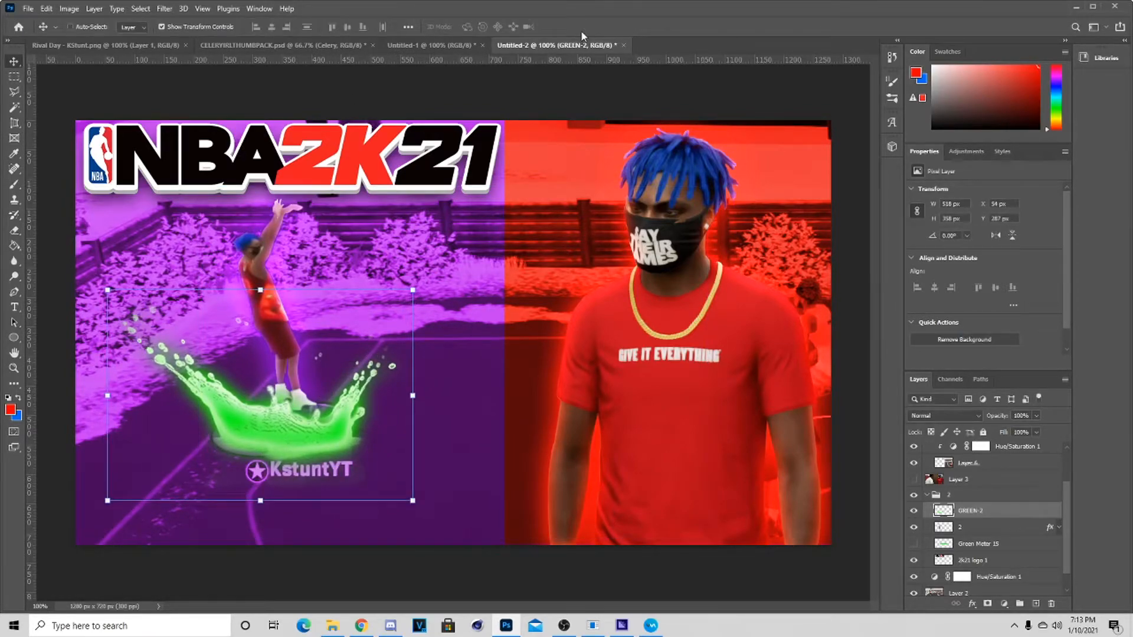
- Raise the green splash's saturation to +53 with Hue/Saturation
{"action": "key", "text": "ctrl+u"}
{"action": "left_click_drag", "start_coordinate": [867, 514], "coordinate": [894, 513]}
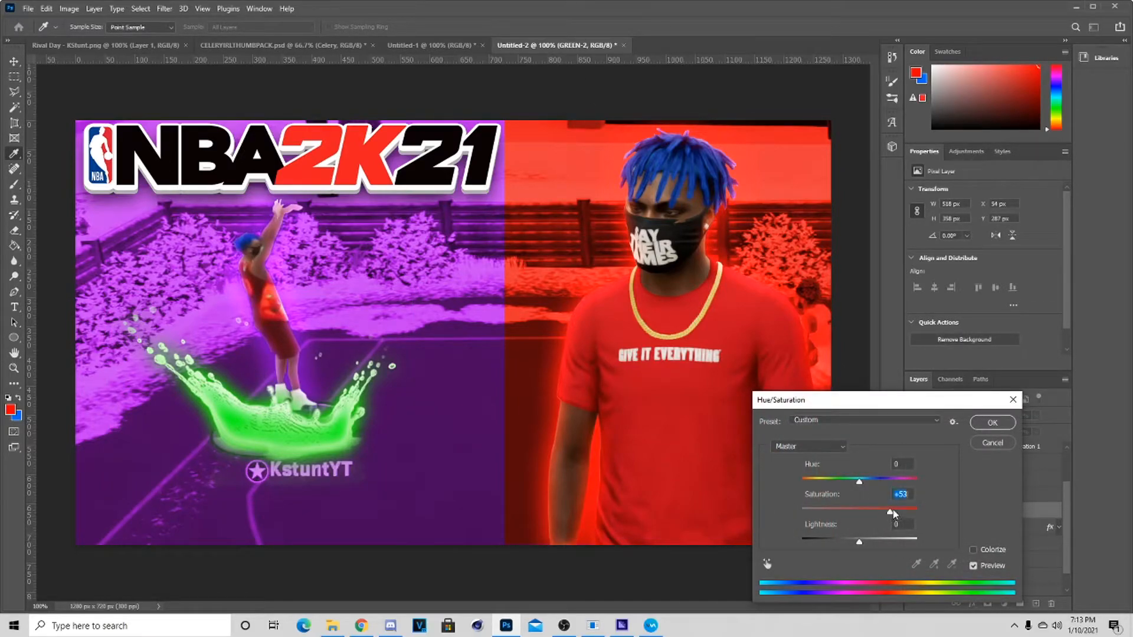
{"action": "left_click", "coordinate": [993, 420]}
- Rotate the green splash by about -0.87° and nudge it slightly up and left under the shooter's feet
{"action": "left_click", "coordinate": [275, 268]}
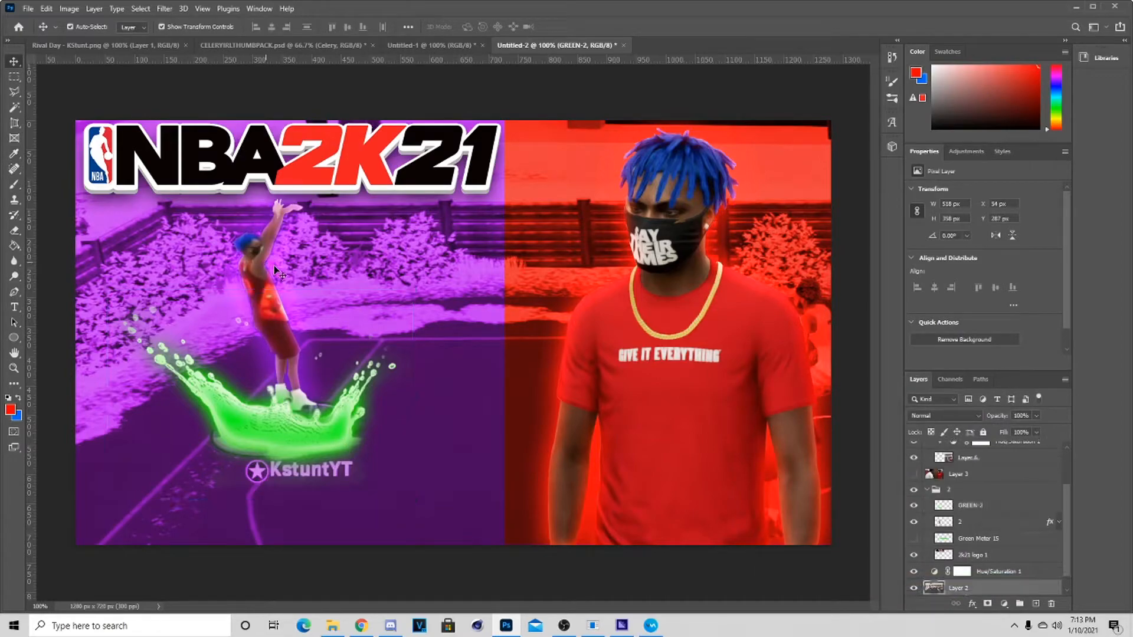
{"action": "left_click", "coordinate": [297, 317]}
{"action": "left_click", "coordinate": [327, 160]}
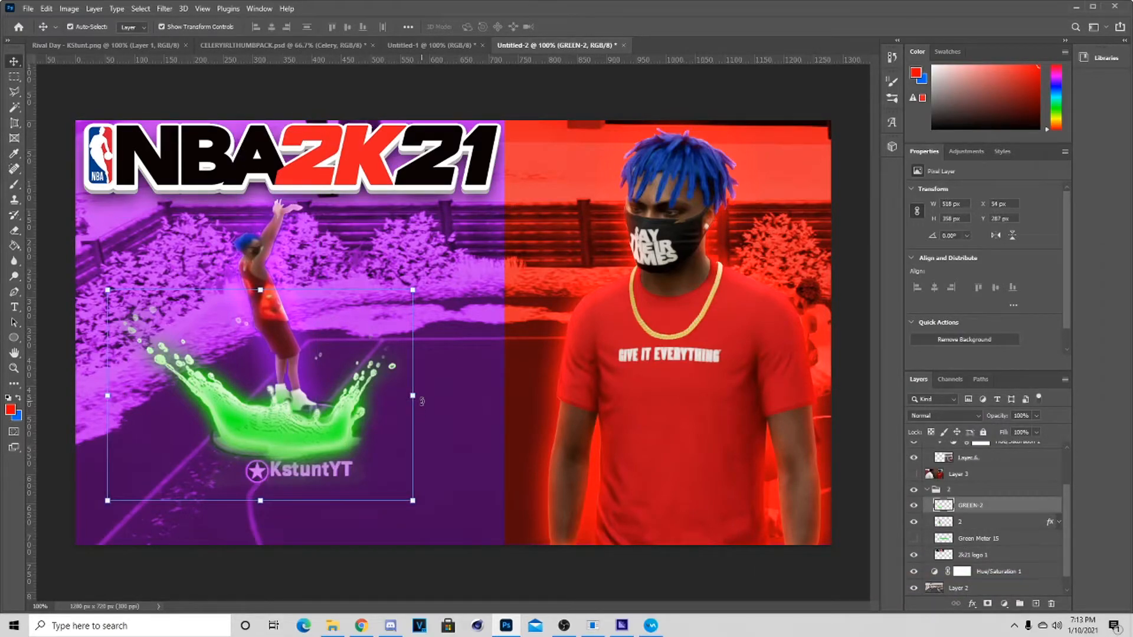
{"action": "left_click_drag", "start_coordinate": [421, 401], "coordinate": [426, 399]}
{"action": "key", "text": "Up"}
{"action": "key", "text": "Up"}
{"action": "key", "text": "Left"}
{"action": "key", "text": "Up"}
{"action": "key", "text": "Up"}
{"action": "key", "text": "Up"}
{"action": "key", "text": "Left"}
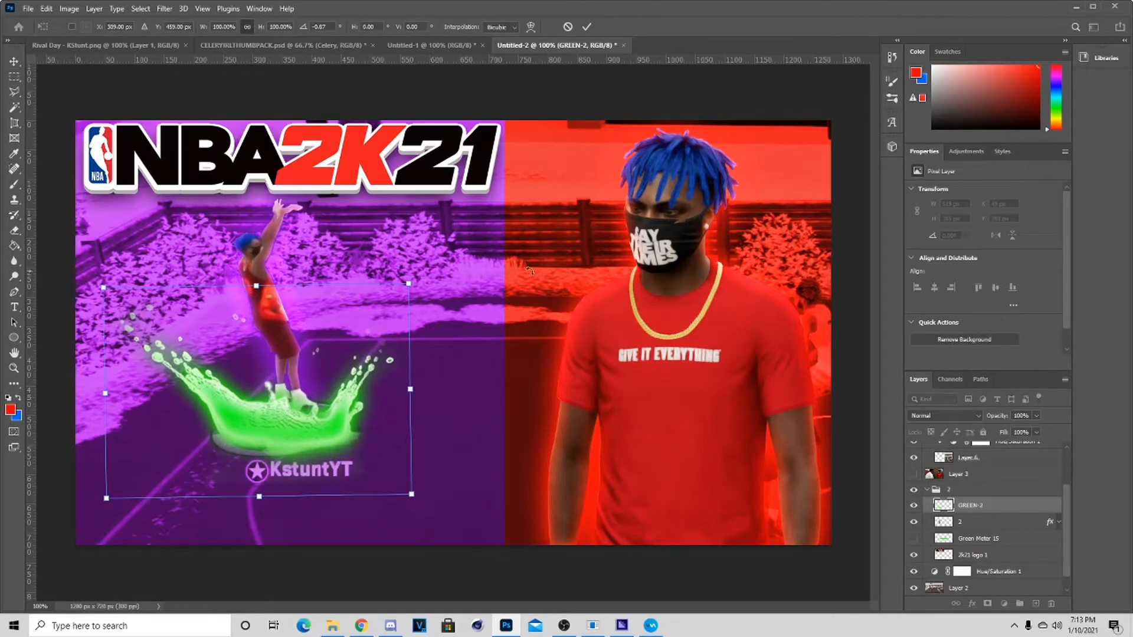
{"action": "left_click", "coordinate": [586, 27]}
- Collapse group 2 and place the Beasts image from File Explorer's NBA 2K folder above it in the thumbnail
{"action": "left_click", "coordinate": [669, 308]}
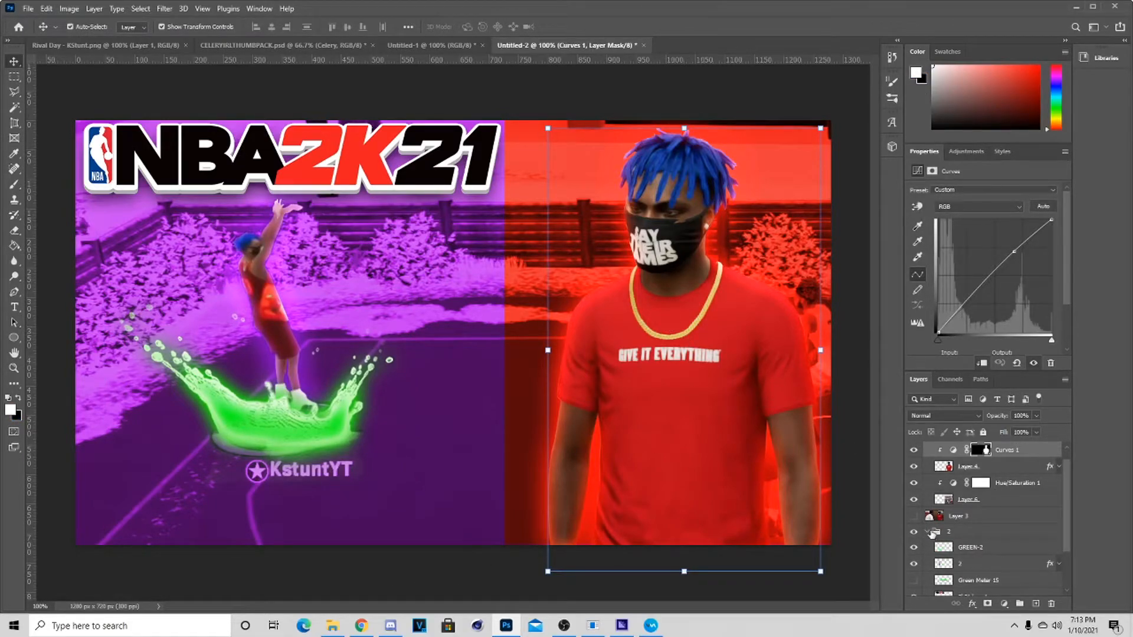
{"action": "left_click", "coordinate": [934, 532]}
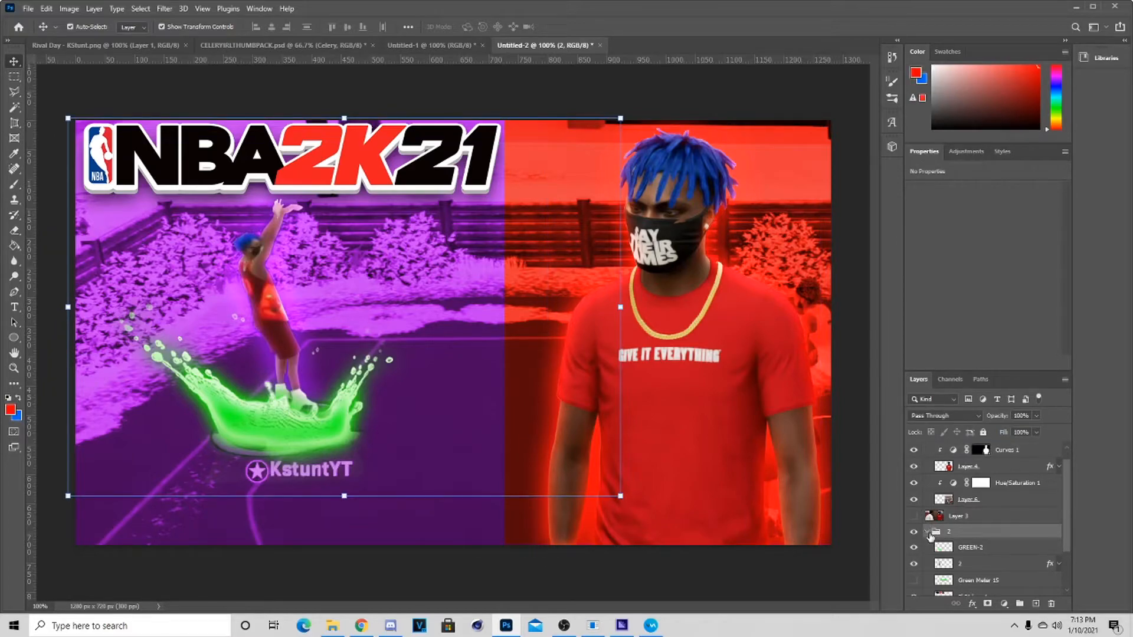
{"action": "left_click", "coordinate": [927, 533]}
{"action": "left_click", "coordinate": [332, 625]}
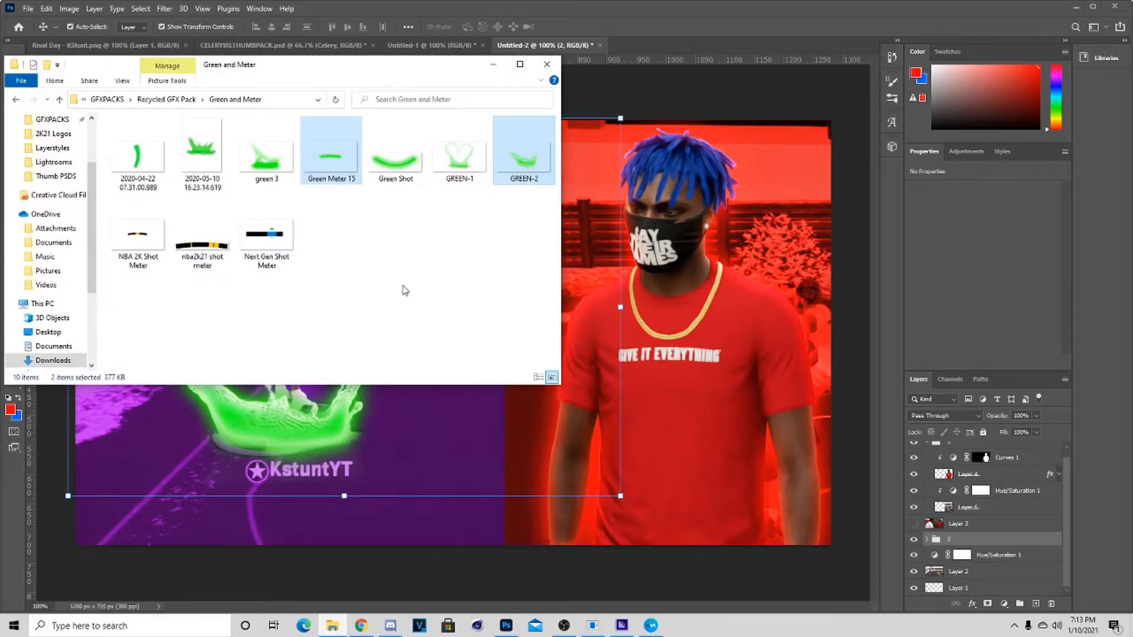
{"action": "left_click", "coordinate": [59, 100]}
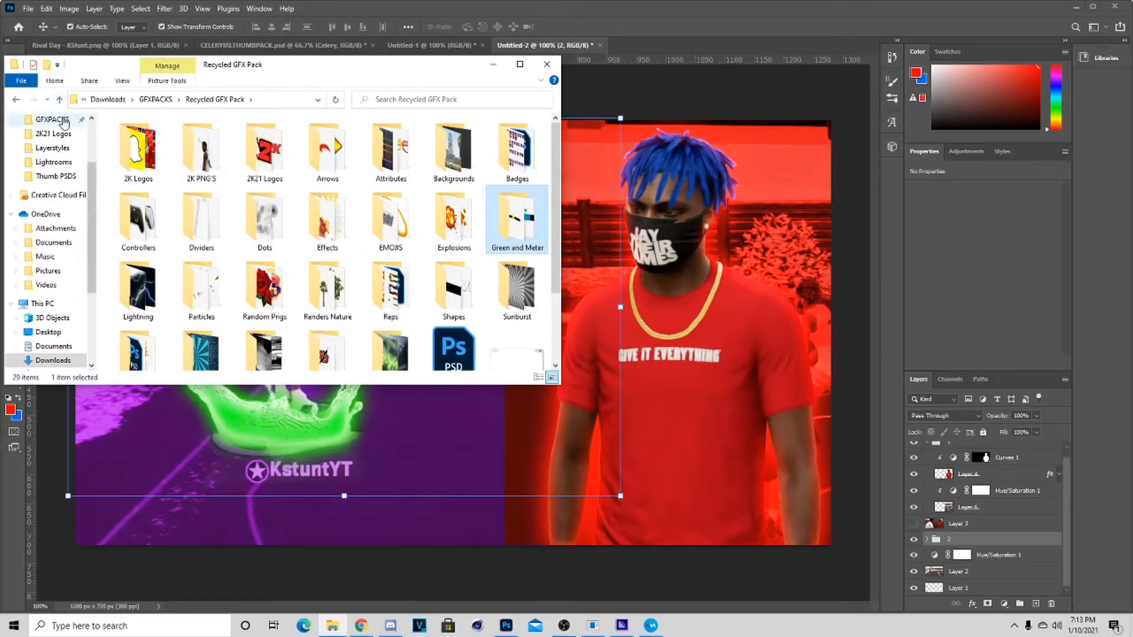
{"action": "left_click", "coordinate": [59, 100]}
{"action": "double_click", "coordinate": [327, 148]}
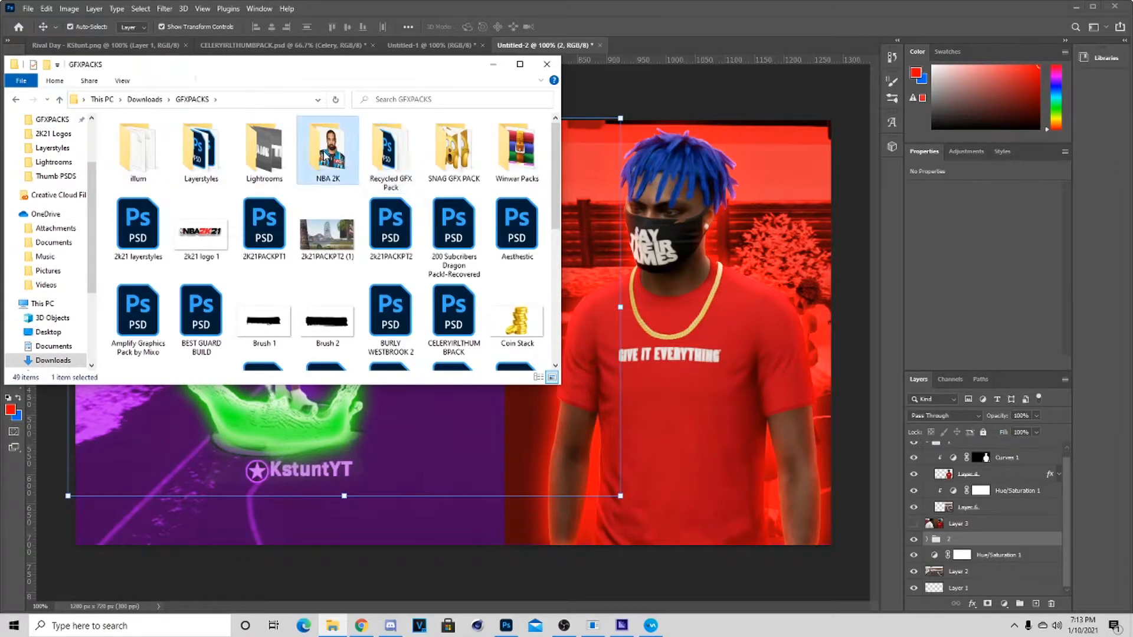
{"action": "double_click", "coordinate": [156, 174]}
{"action": "left_click_drag", "start_coordinate": [158, 164], "coordinate": [646, 374]}
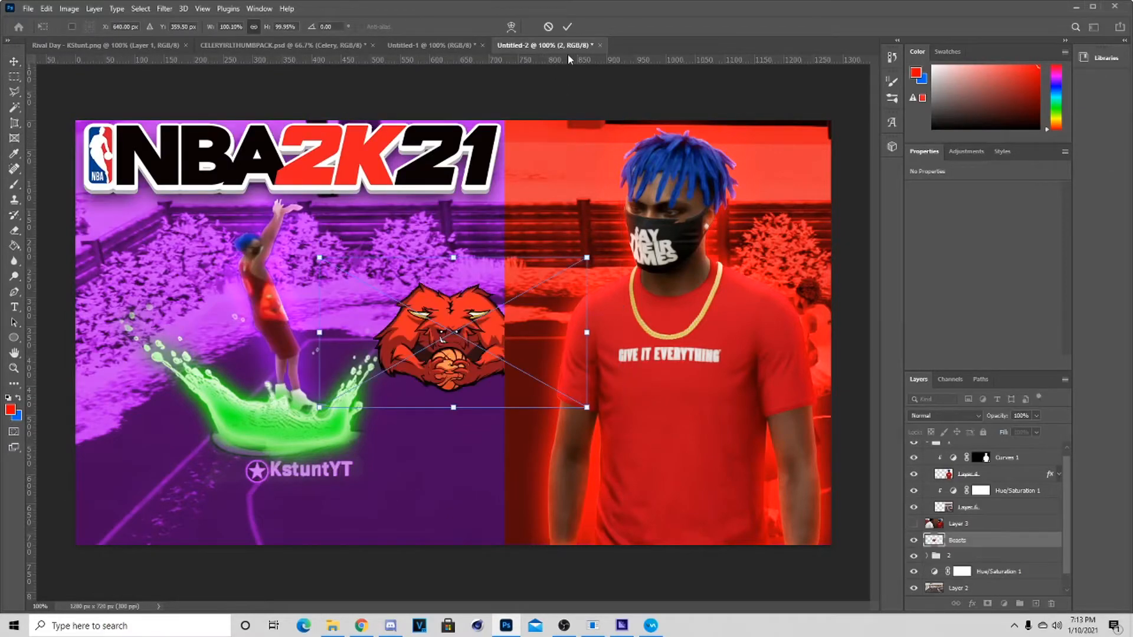
{"action": "left_click", "coordinate": [567, 27]}
- Move the Beasts layer directly beneath Layer 4 and fit the logo behind the masked character in the red half, about 313 by 224 px
{"action": "left_click_drag", "start_coordinate": [1001, 541], "coordinate": [989, 483]}
{"action": "left_click_drag", "start_coordinate": [988, 483], "coordinate": [988, 483]}
{"action": "left_click_drag", "start_coordinate": [718, 247], "coordinate": [561, 260]}
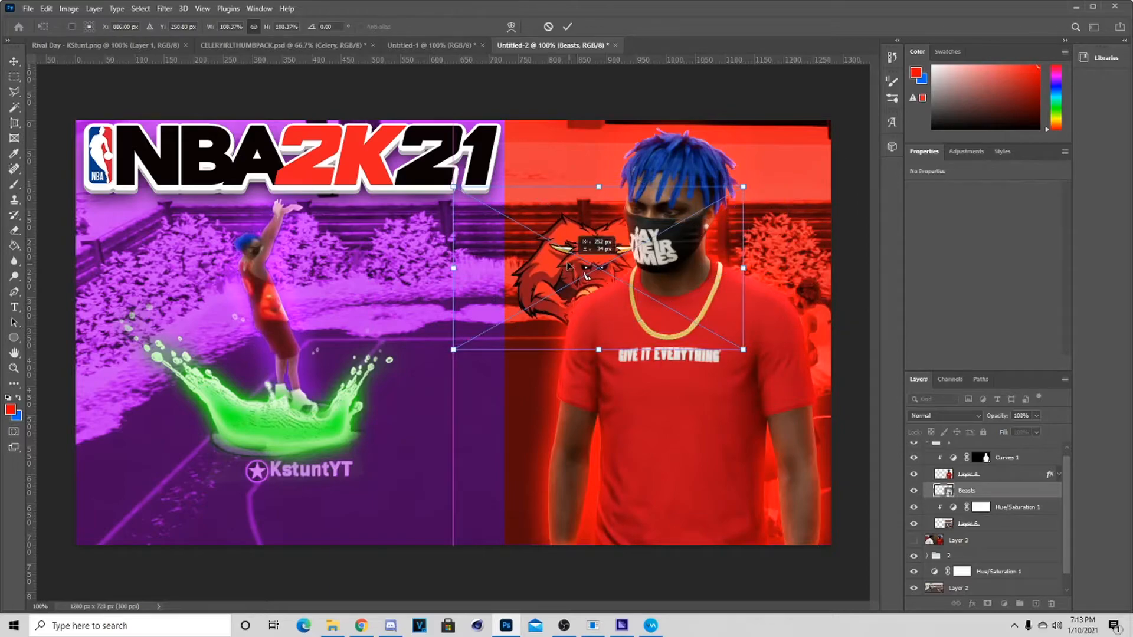
{"action": "left_click_drag", "start_coordinate": [441, 259], "coordinate": [454, 256]}
{"action": "left_click_drag", "start_coordinate": [589, 332], "coordinate": [591, 360]}
{"action": "left_click_drag", "start_coordinate": [600, 279], "coordinate": [616, 273]}
{"action": "left_click", "coordinate": [568, 27]}
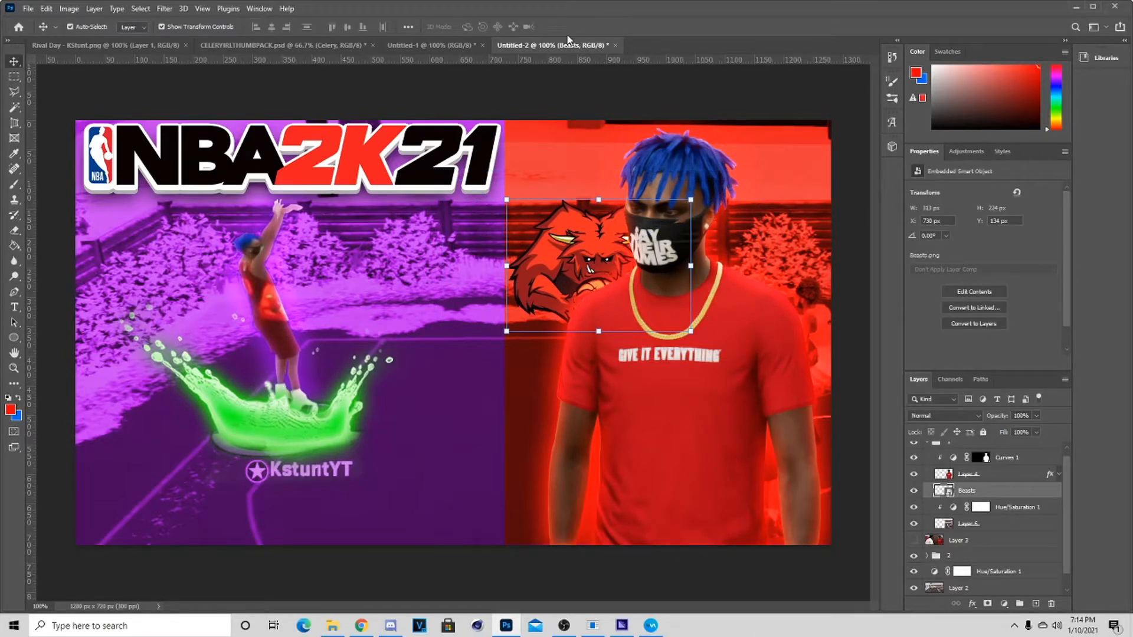
- Add a red Outer Glow to the Beasts logo
{"action": "right_click", "coordinate": [985, 493]}
{"action": "left_click", "coordinate": [838, 106]}
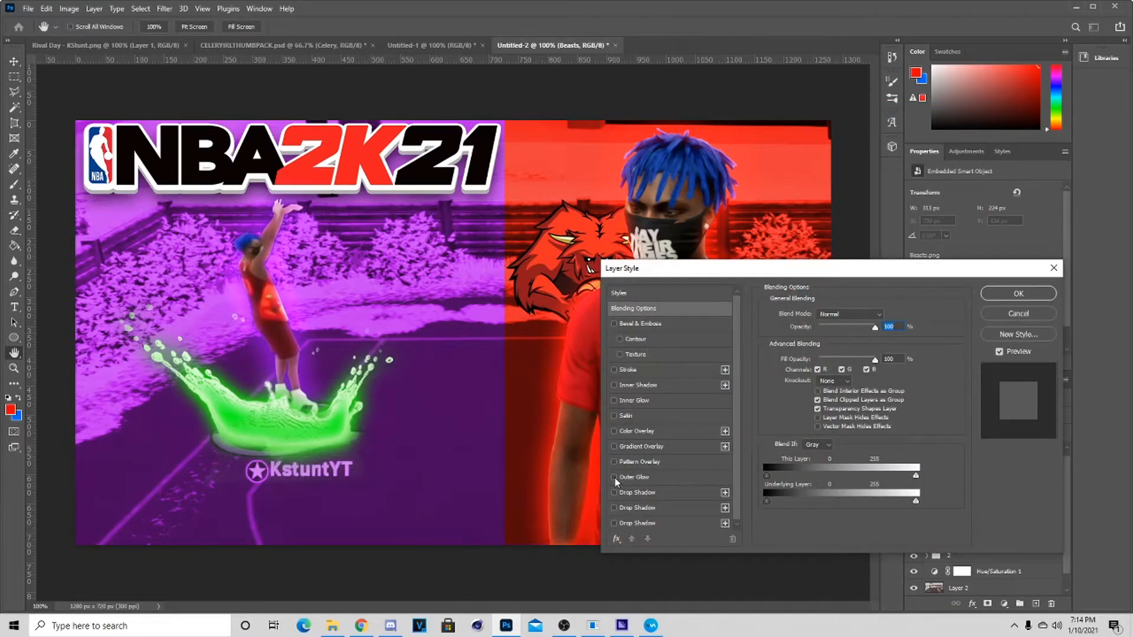
{"action": "left_click", "coordinate": [616, 478]}
{"action": "left_click", "coordinate": [780, 363]}
{"action": "type", "text": "fa0505"}
{"action": "left_click", "coordinate": [930, 365]}
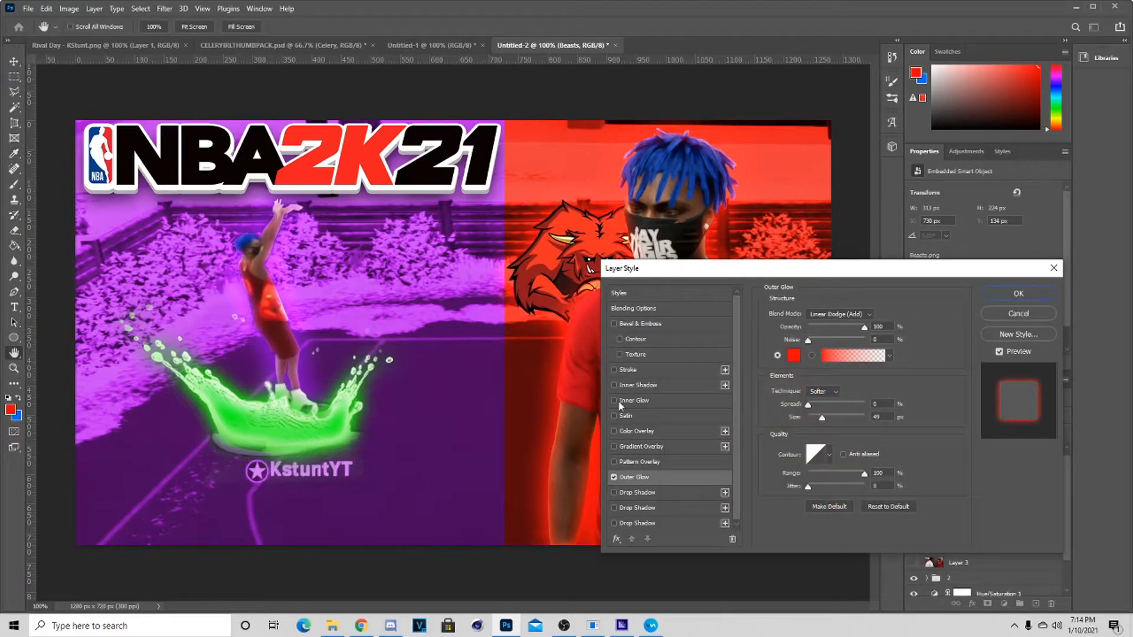
- Add a red Inner Glow sized 16 px to the Beasts logo and reduce its Outer Glow size
{"action": "left_click", "coordinate": [618, 400]}
{"action": "left_click", "coordinate": [792, 355]}
{"action": "type", "text": "ff0000"}
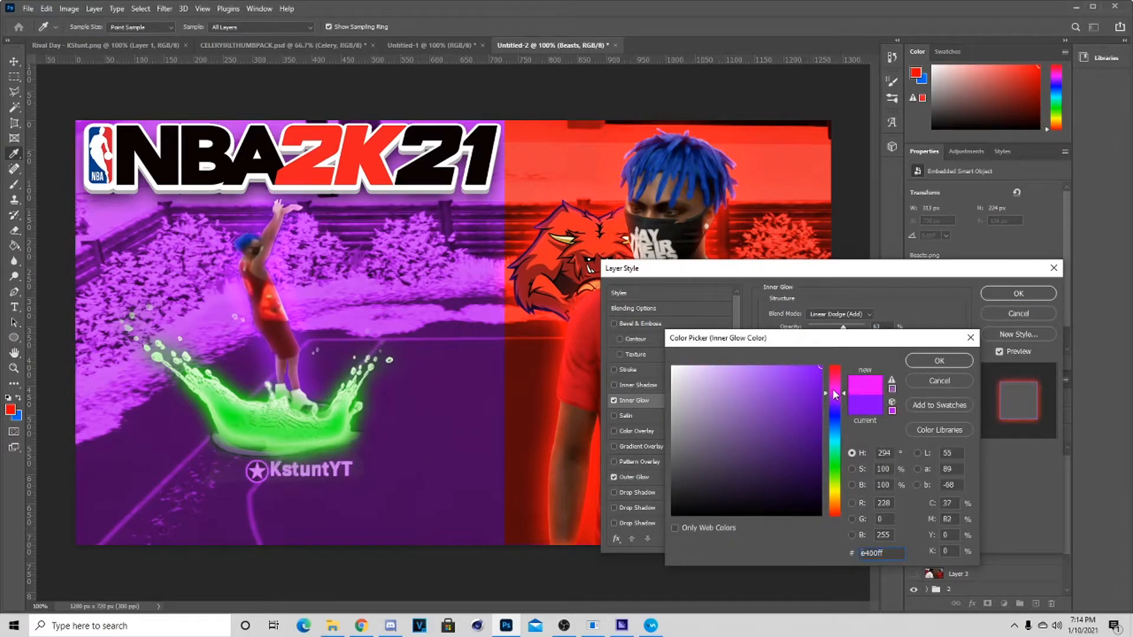
{"action": "left_click", "coordinate": [939, 360]}
{"action": "left_click", "coordinate": [614, 385]}
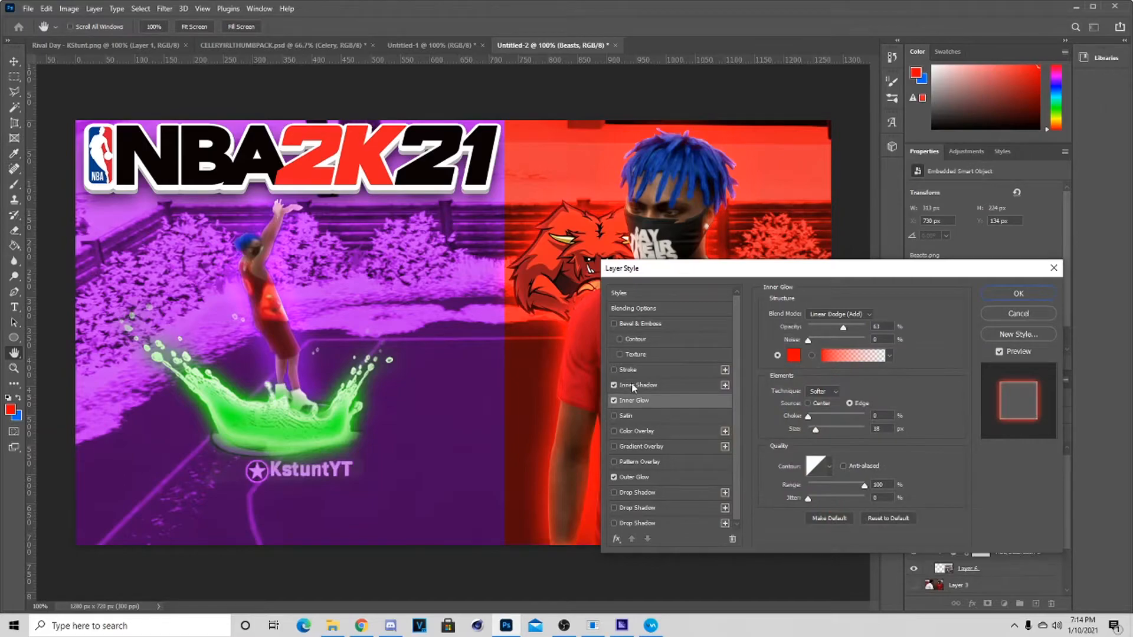
{"action": "left_click", "coordinate": [614, 385]}
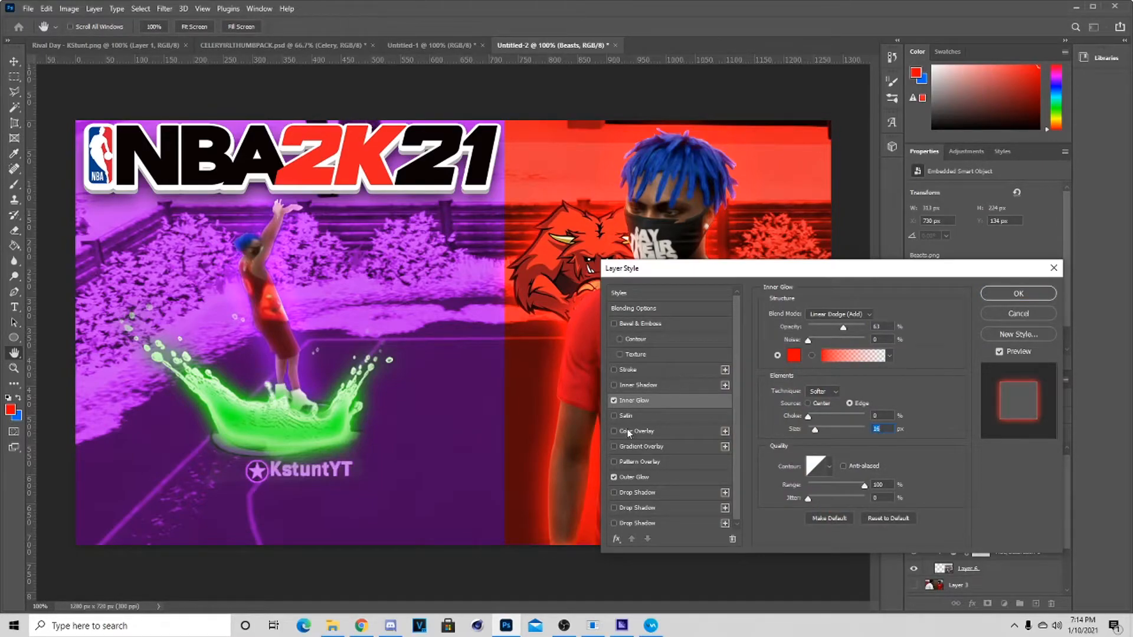
{"action": "left_click", "coordinate": [635, 478]}
{"action": "left_click_drag", "start_coordinate": [823, 417], "coordinate": [816, 417]}
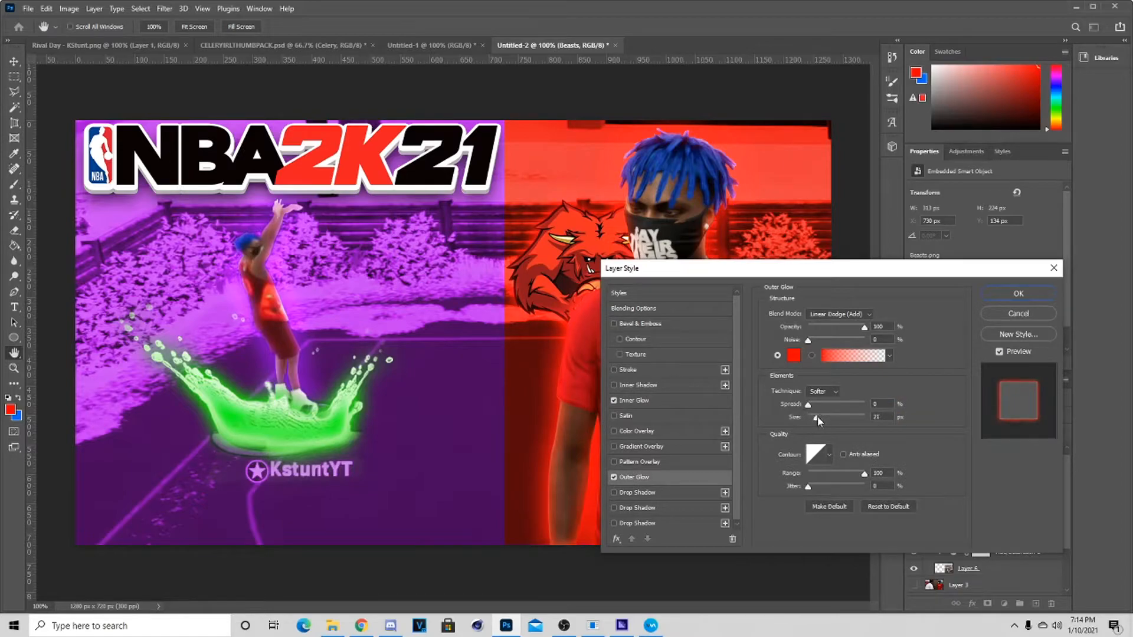
{"action": "left_click", "coordinate": [1018, 293]}
- Position the Beasts logo beside the dividing line, then duplicate it and place the copy on the masked character's other side
{"action": "left_click_drag", "start_coordinate": [508, 267], "coordinate": [453, 263]}
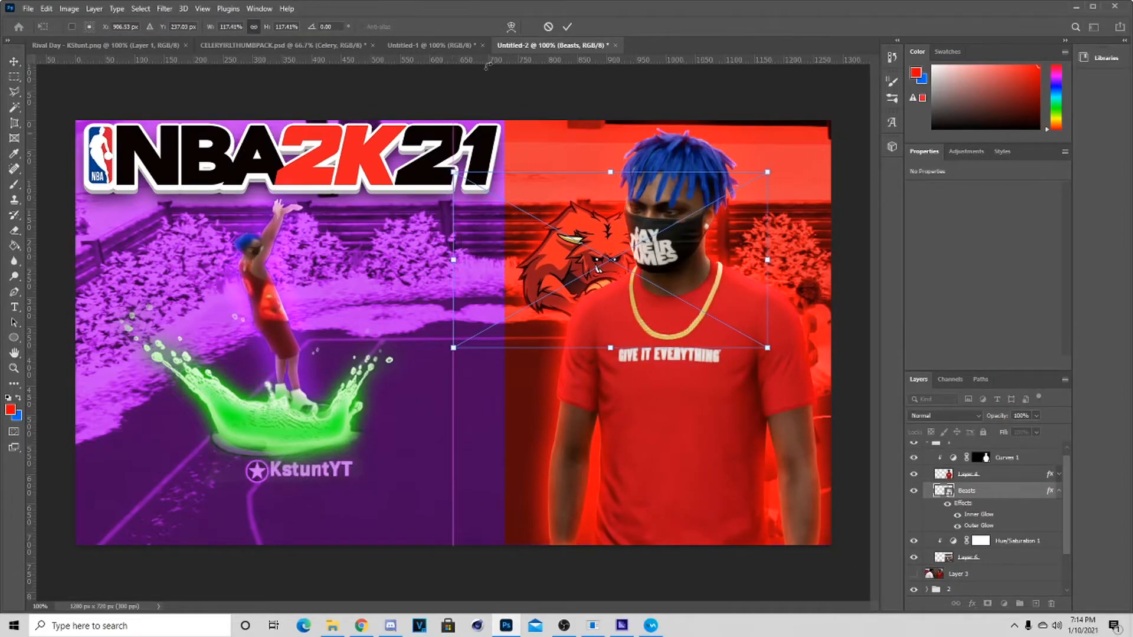
{"action": "left_click", "coordinate": [568, 27]}
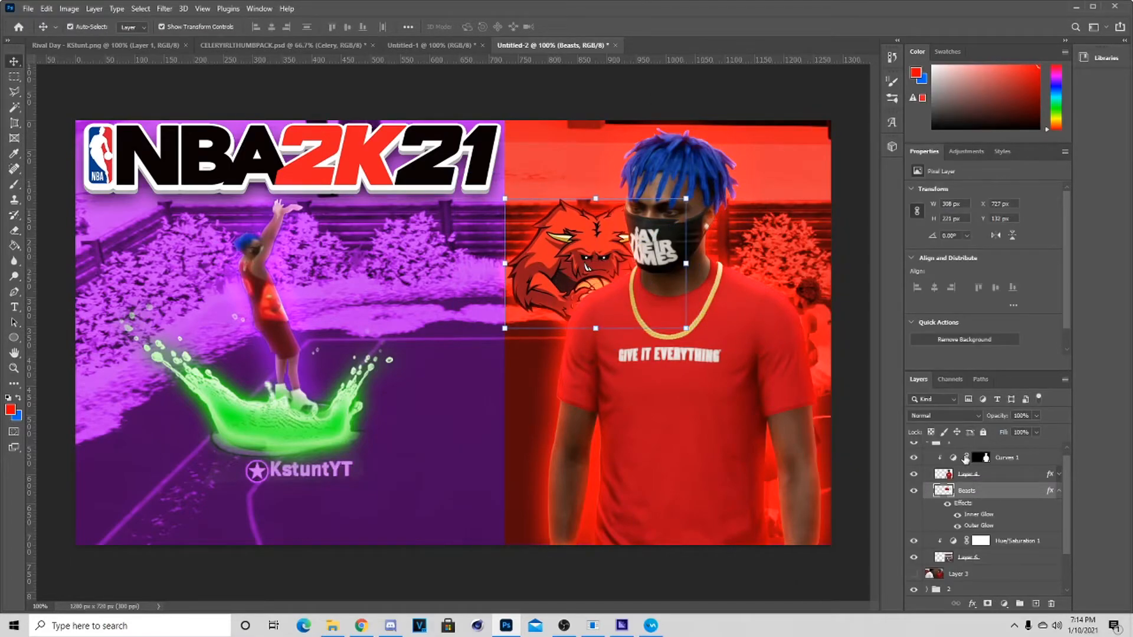
{"action": "key", "text": "ctrl+j"}
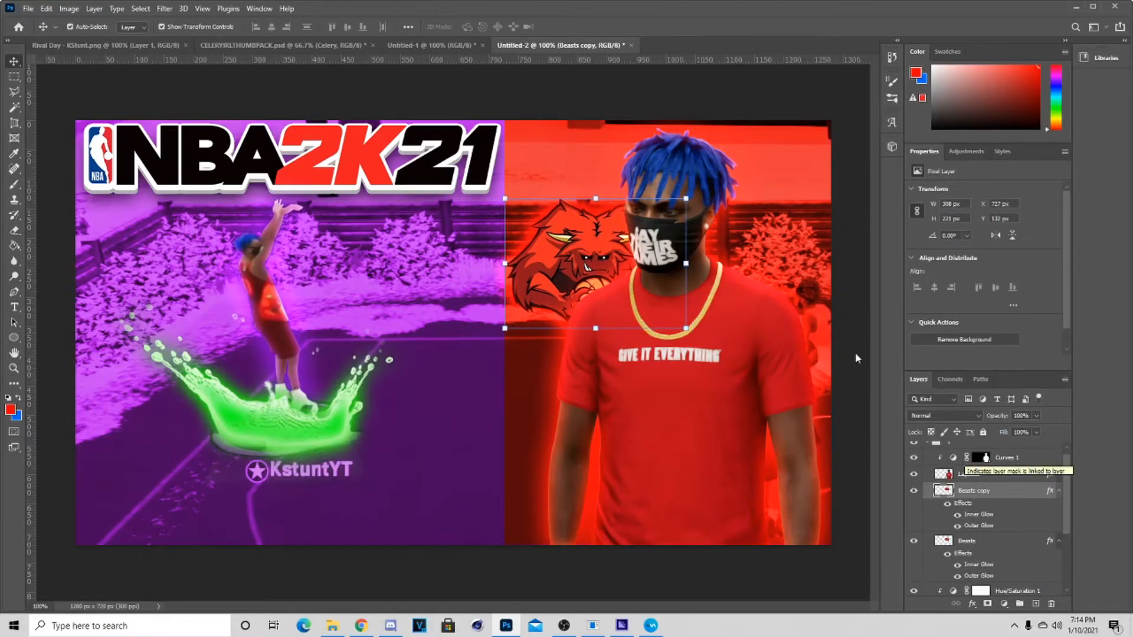
{"action": "key", "text": "ctrl+t"}
{"action": "left_click_drag", "start_coordinate": [621, 281], "coordinate": [784, 273]}
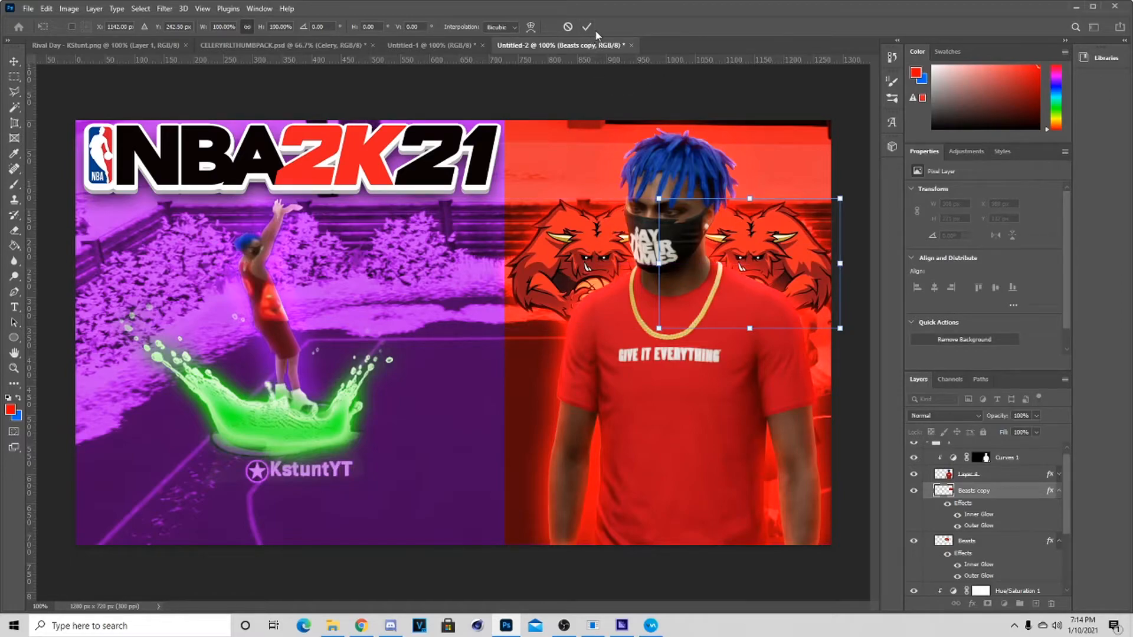
{"action": "key", "text": "Return"}
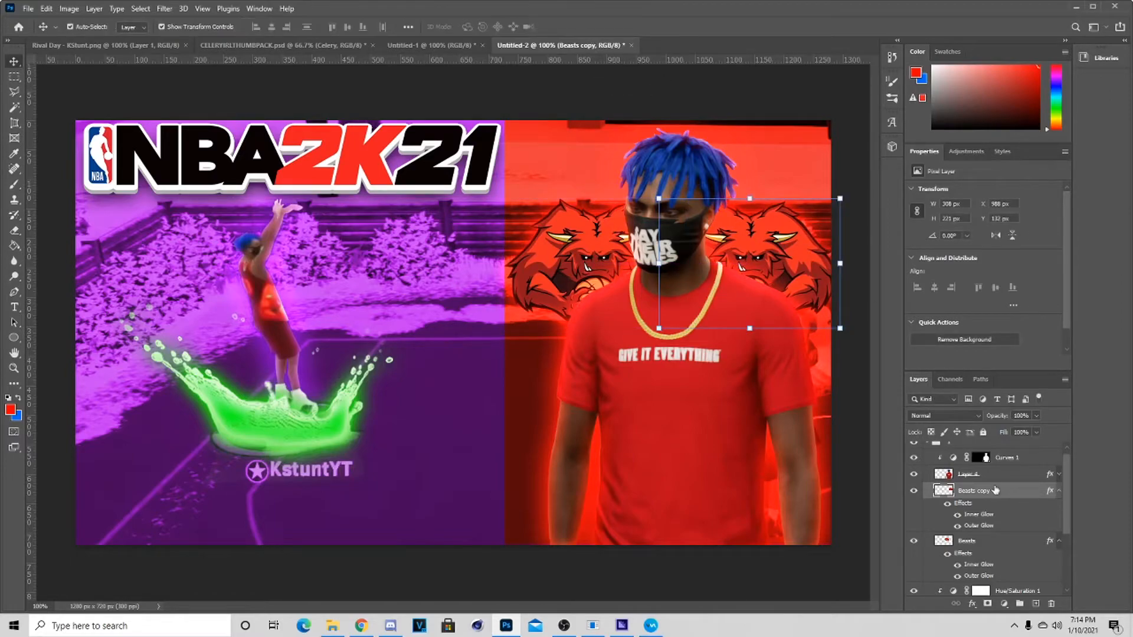
- Add a new layer above both Beasts logos and paint a soft red dab over each with a 250 px brush
{"action": "left_click", "coordinate": [1060, 491]}
{"action": "left_click", "coordinate": [1059, 507]}
{"action": "left_click", "coordinate": [1035, 604]}
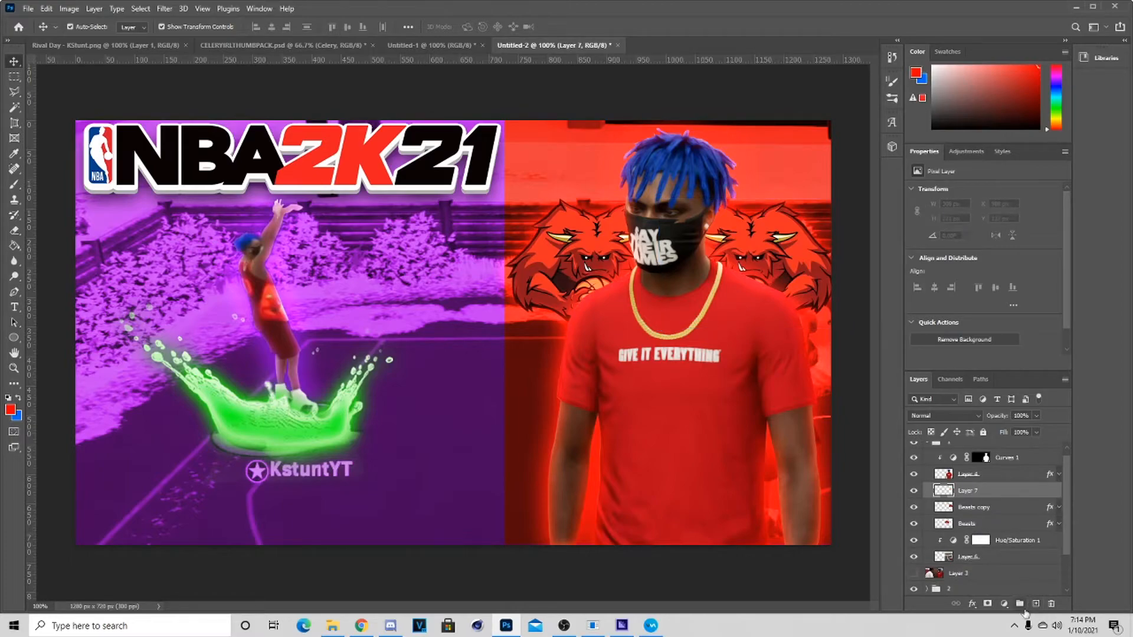
{"action": "key", "text": "b"}
{"action": "key", "text": "bracketleft"}
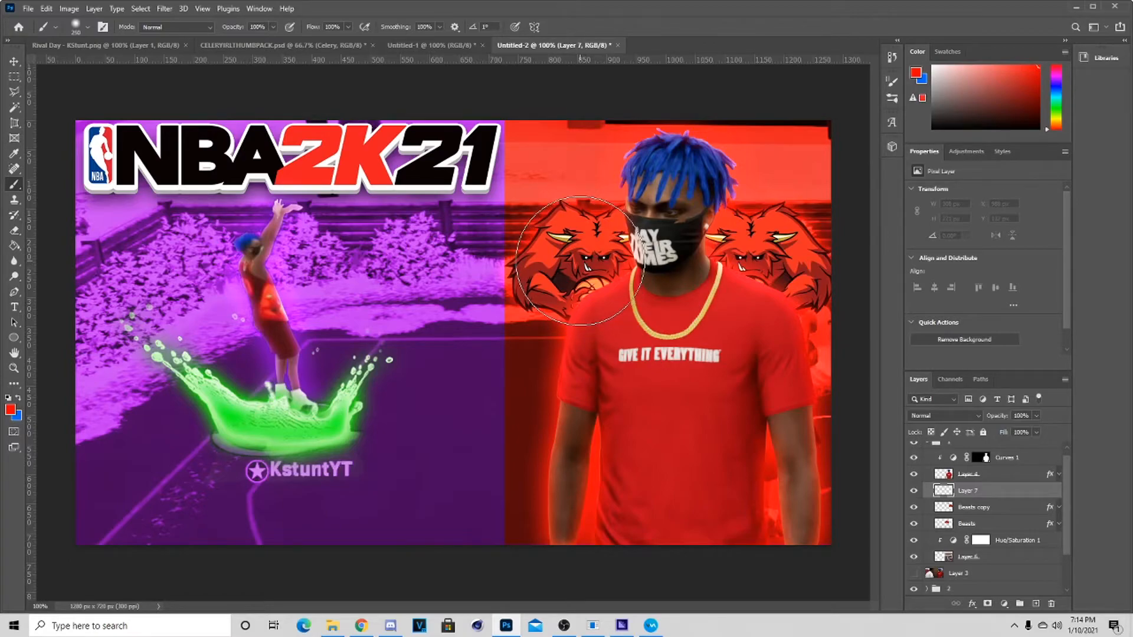
{"action": "left_click", "coordinate": [582, 265]}
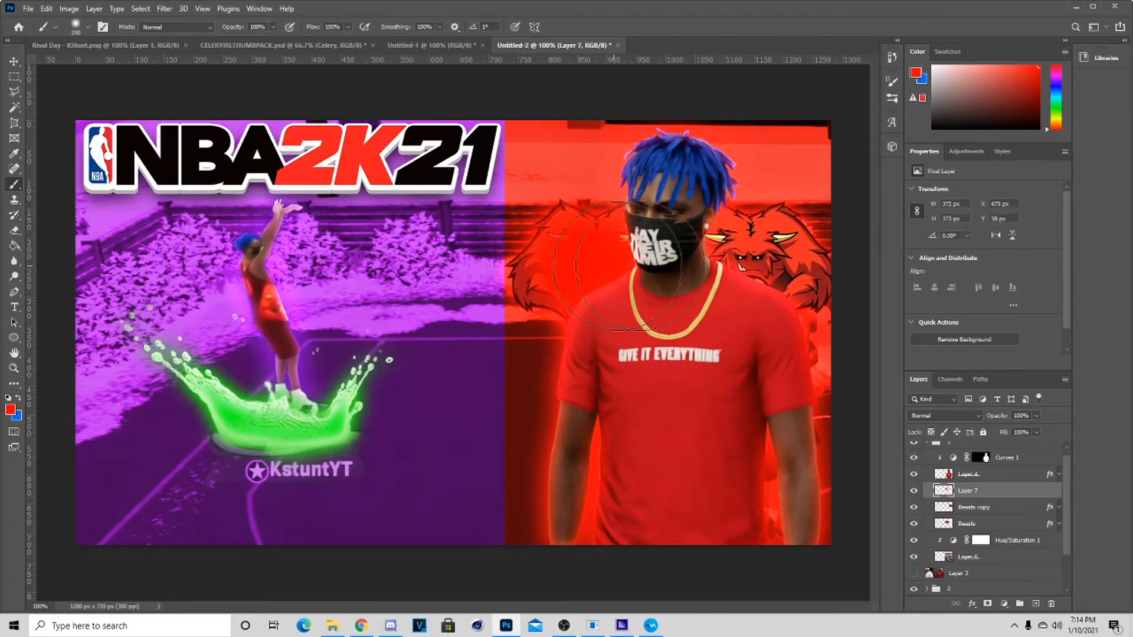
{"action": "left_click", "coordinate": [752, 267]}
- Set the red dabs layer to Screen blend mode with 9% opacity
{"action": "left_click", "coordinate": [13, 62]}
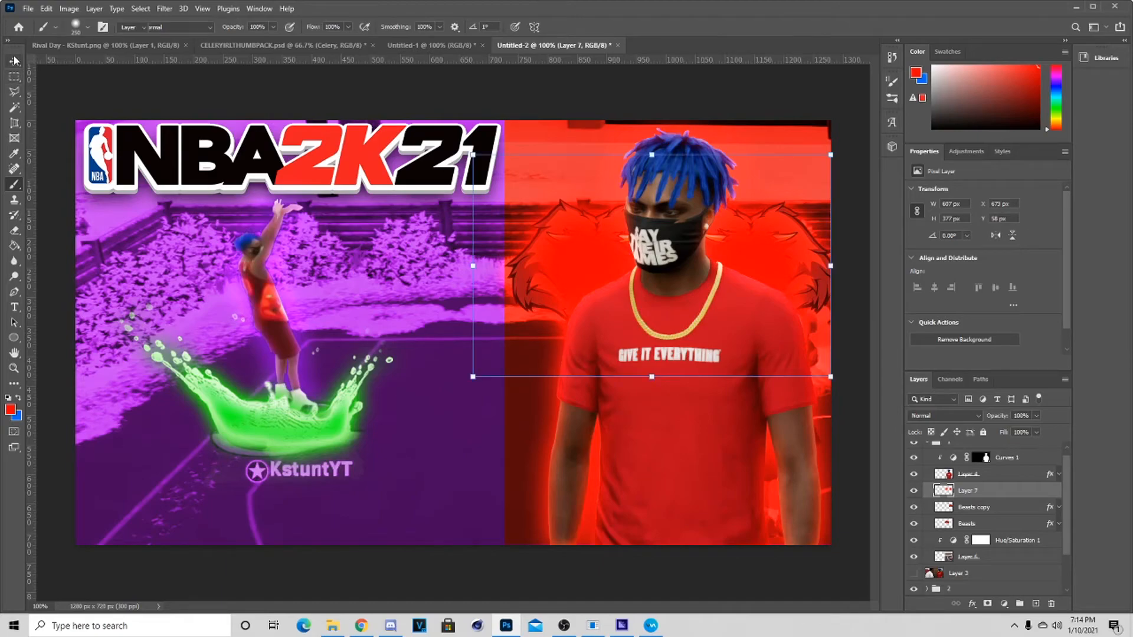
{"action": "left_click", "coordinate": [962, 416]}
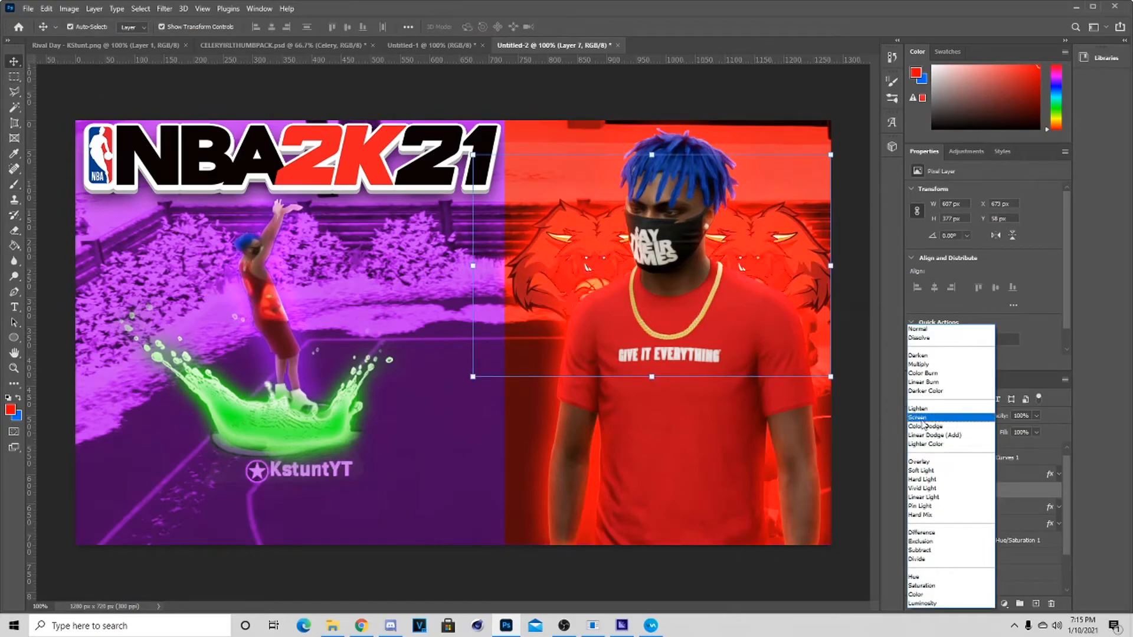
{"action": "left_click", "coordinate": [944, 419]}
{"action": "left_click", "coordinate": [988, 429]}
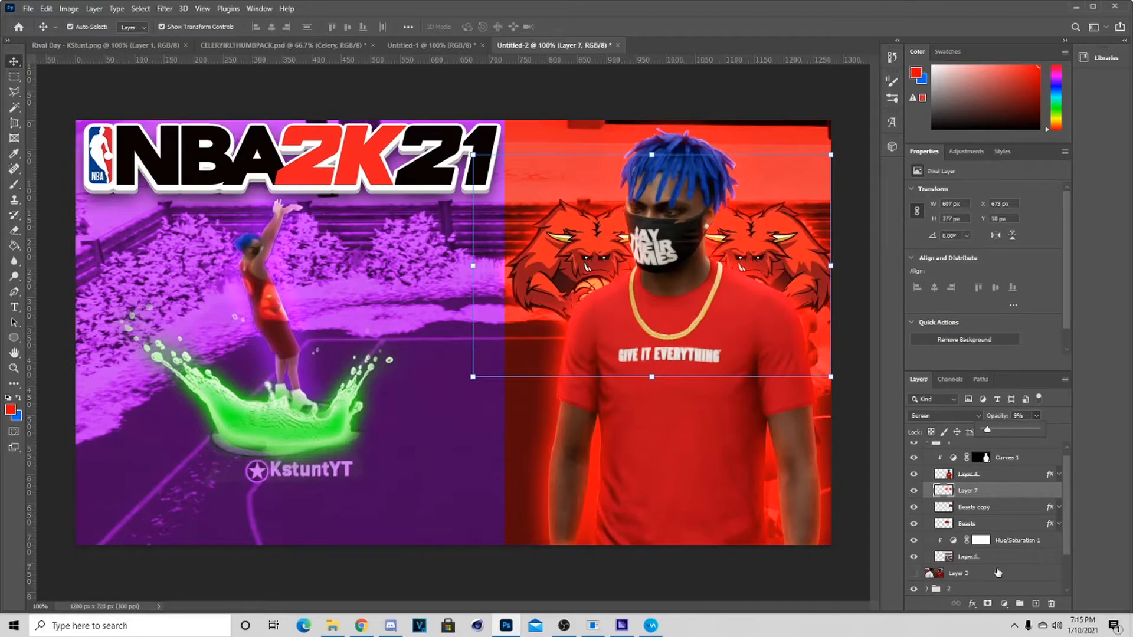
{"action": "left_click", "coordinate": [993, 512]}
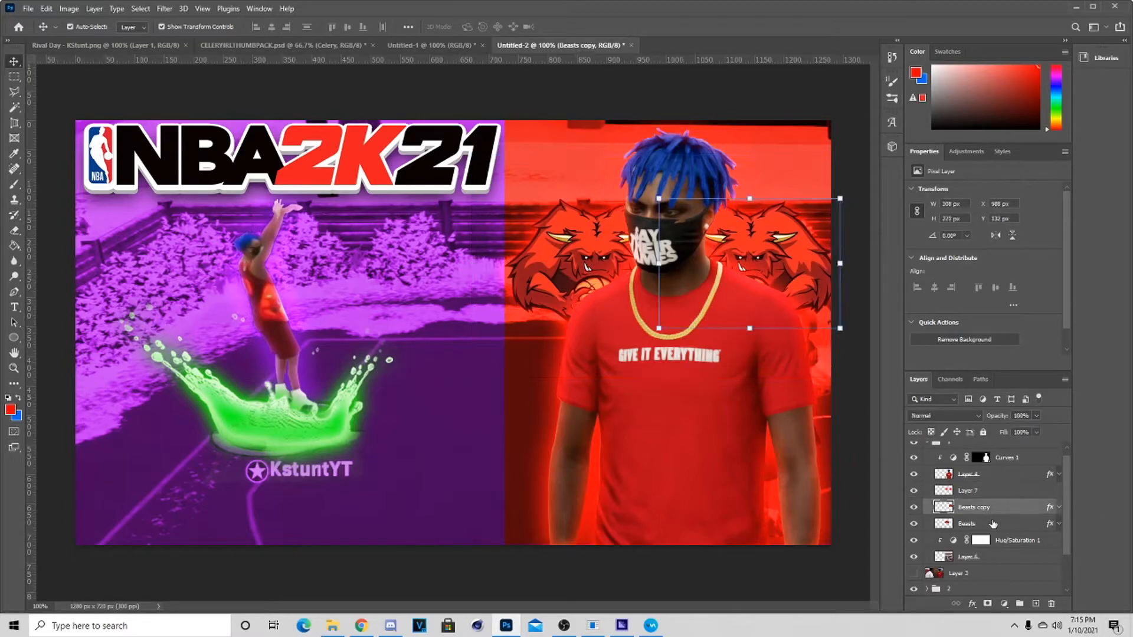
{"action": "left_click", "coordinate": [626, 373]}
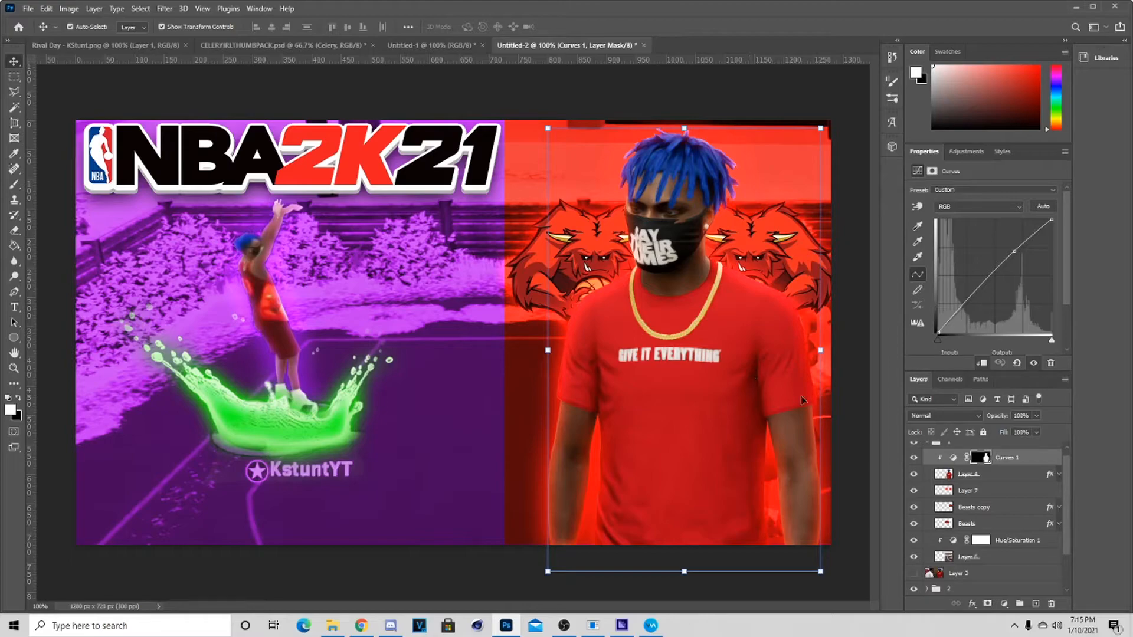
{"action": "left_click", "coordinate": [997, 481]}
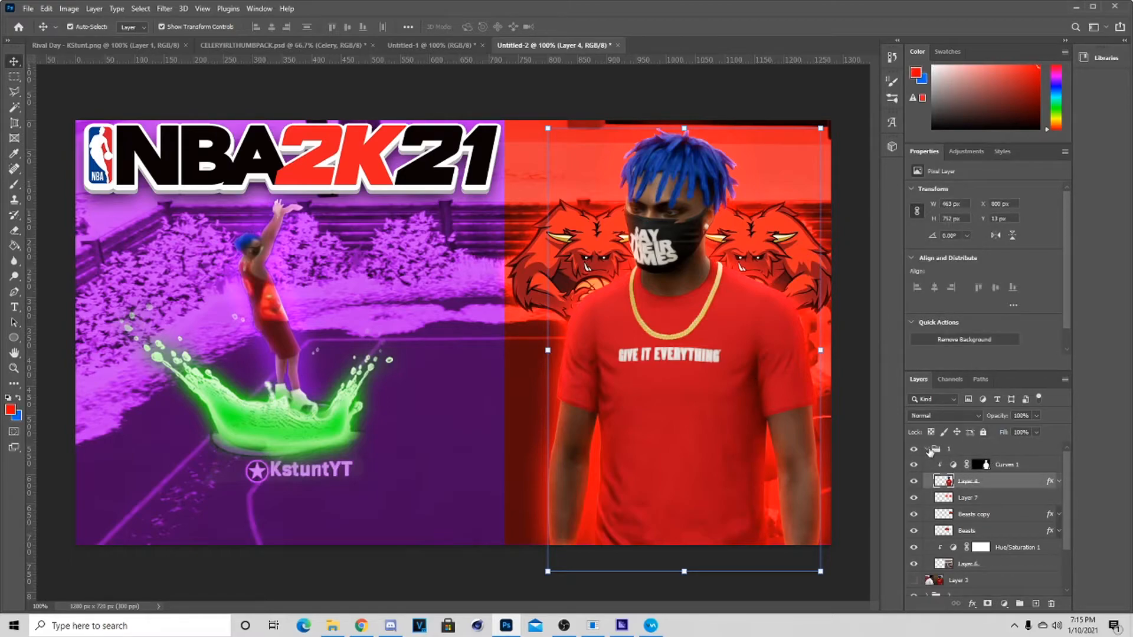
- Collapse group 1 and add a Hue/Saturation adjustment above it with saturation +15
{"action": "left_click", "coordinate": [930, 450]}
{"action": "left_click", "coordinate": [1004, 604]}
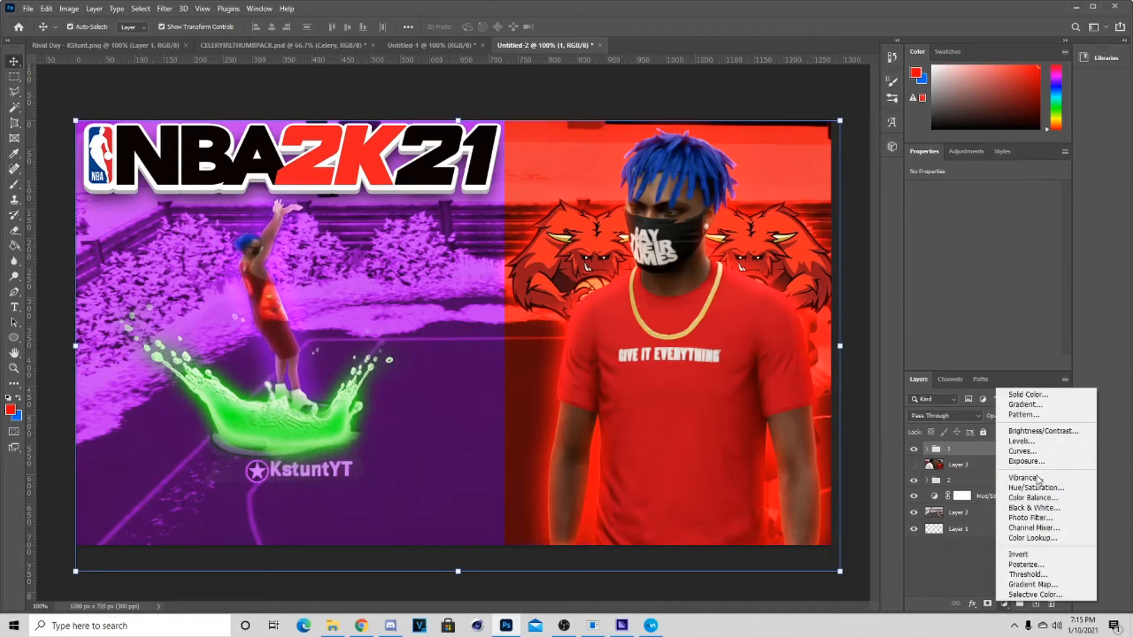
{"action": "left_click", "coordinate": [1020, 485]}
{"action": "left_click_drag", "start_coordinate": [988, 259], "coordinate": [996, 256]}
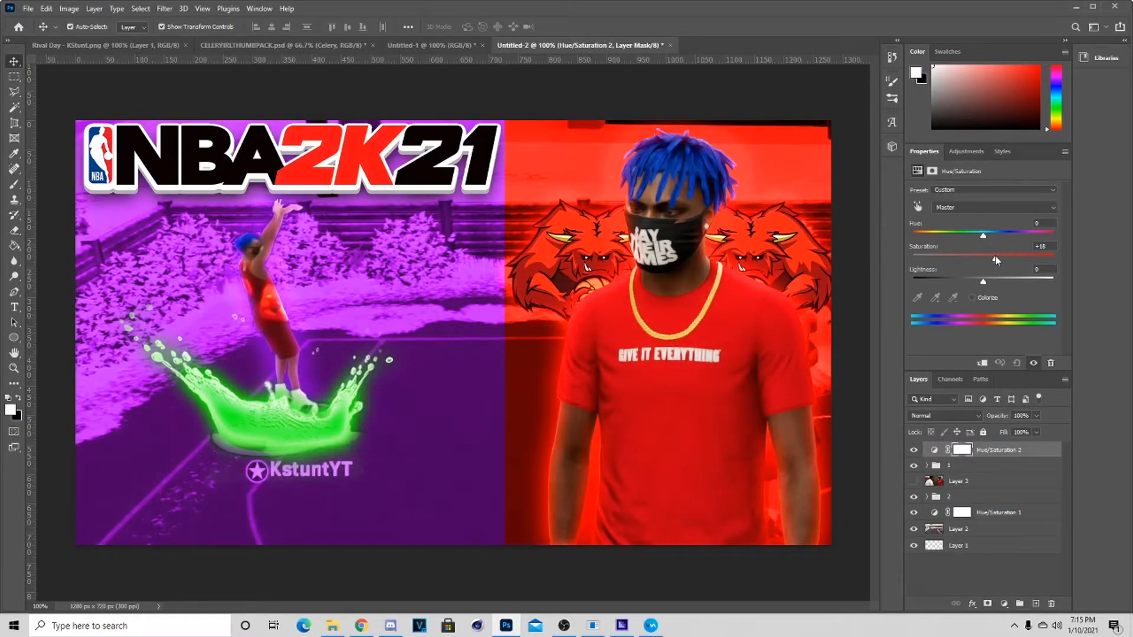
- Place the Knights image from File Explorer's Afilliations folder directly above the 2k21 logo layer in group 2
{"action": "left_click", "coordinate": [927, 466]}
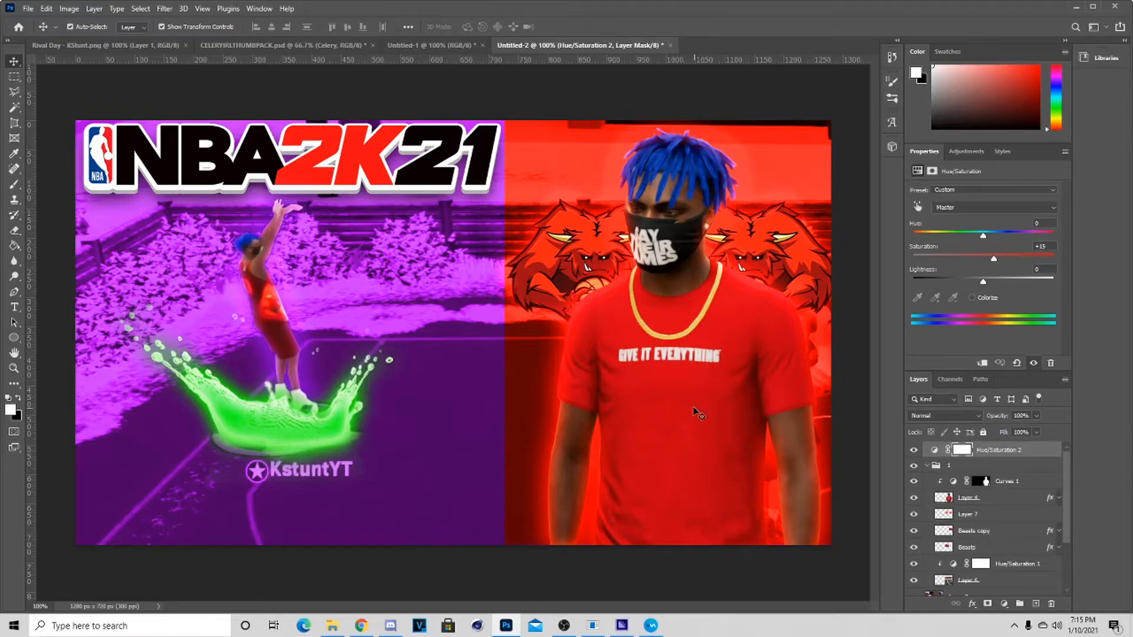
{"action": "mouse_move", "coordinate": [335, 624]}
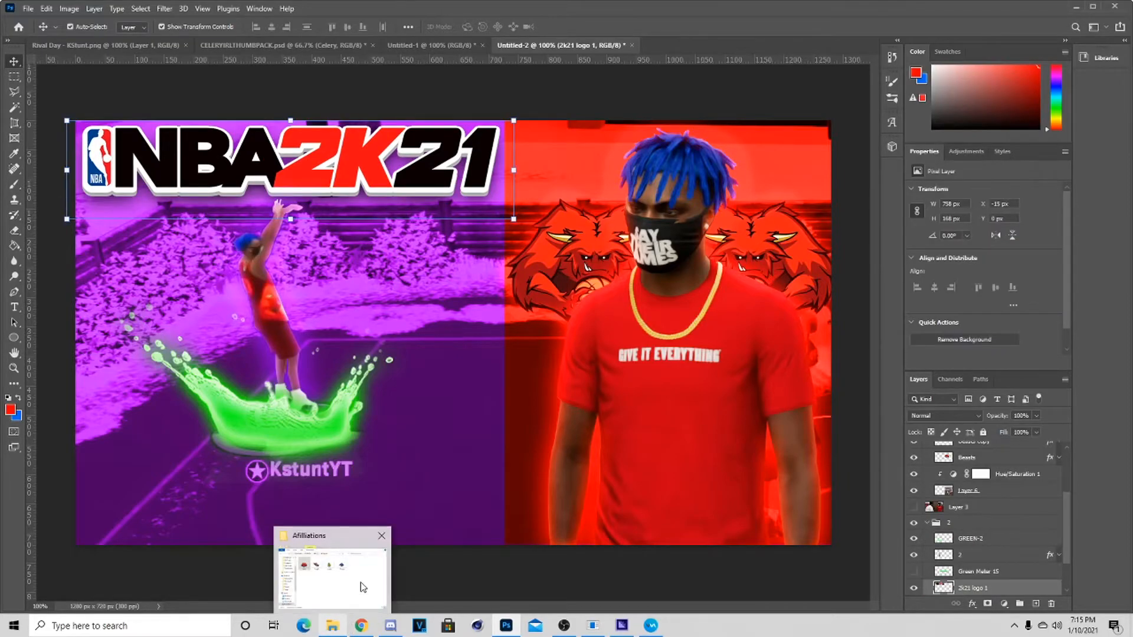
{"action": "left_click", "coordinate": [361, 586]}
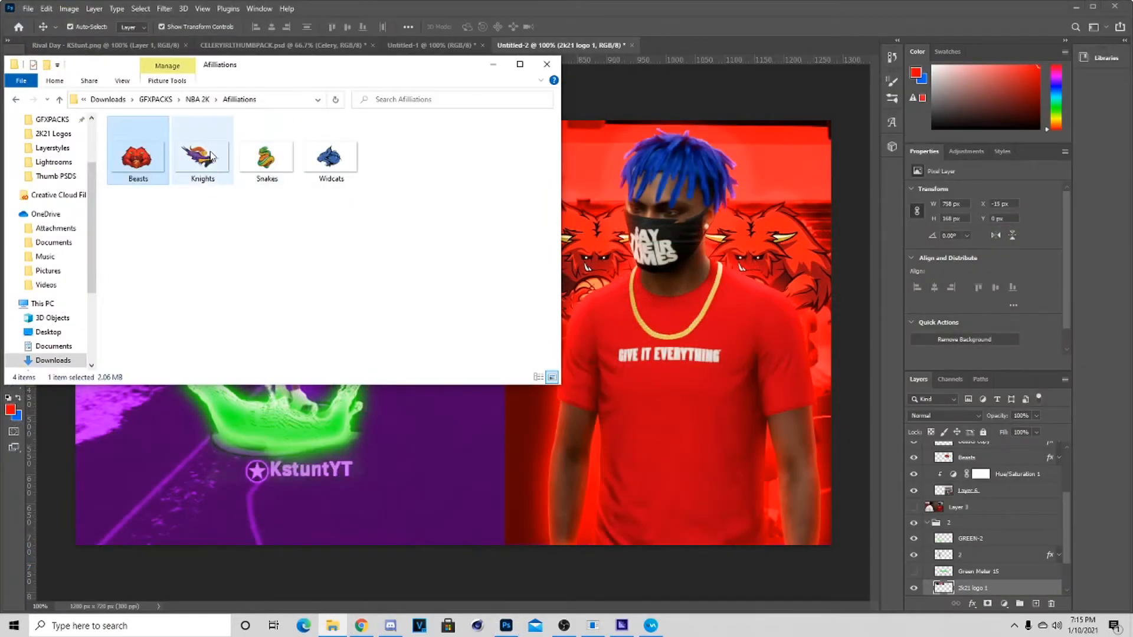
{"action": "left_click", "coordinate": [230, 180]}
{"action": "left_click_drag", "start_coordinate": [349, 428], "coordinate": [354, 427]}
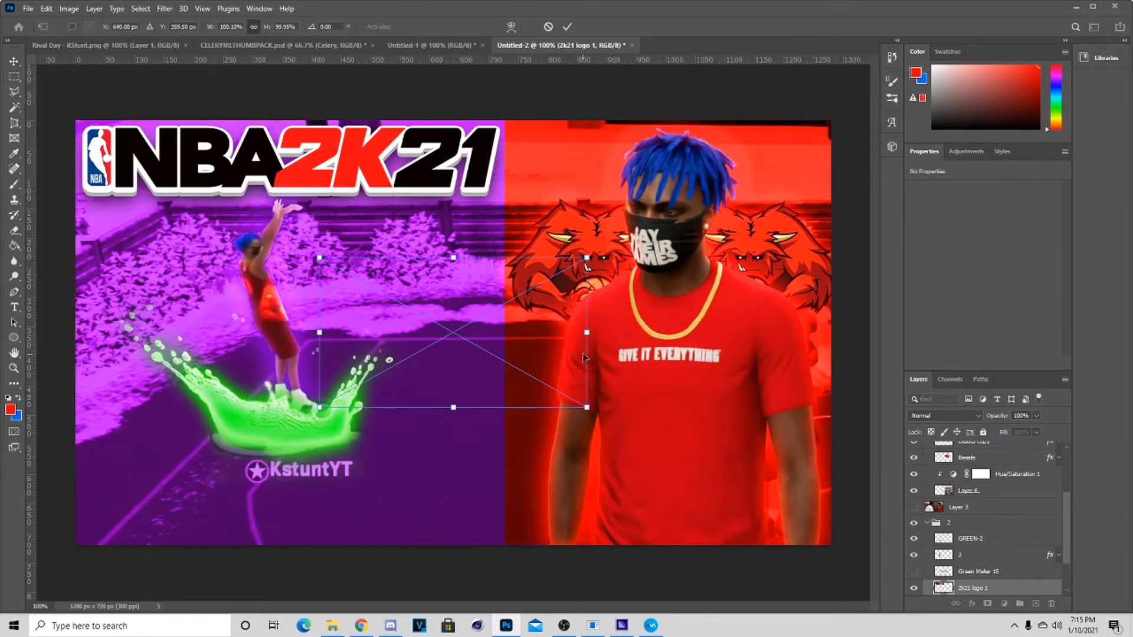
- Rotate the Knights logo to -90.87°, scale it to about 144%, and fit it between the shooter and the dividing line
{"action": "left_click_drag", "start_coordinate": [592, 320], "coordinate": [550, 185]}
{"action": "left_click_drag", "start_coordinate": [532, 317], "coordinate": [559, 322]}
{"action": "left_click_drag", "start_coordinate": [483, 328], "coordinate": [442, 330]}
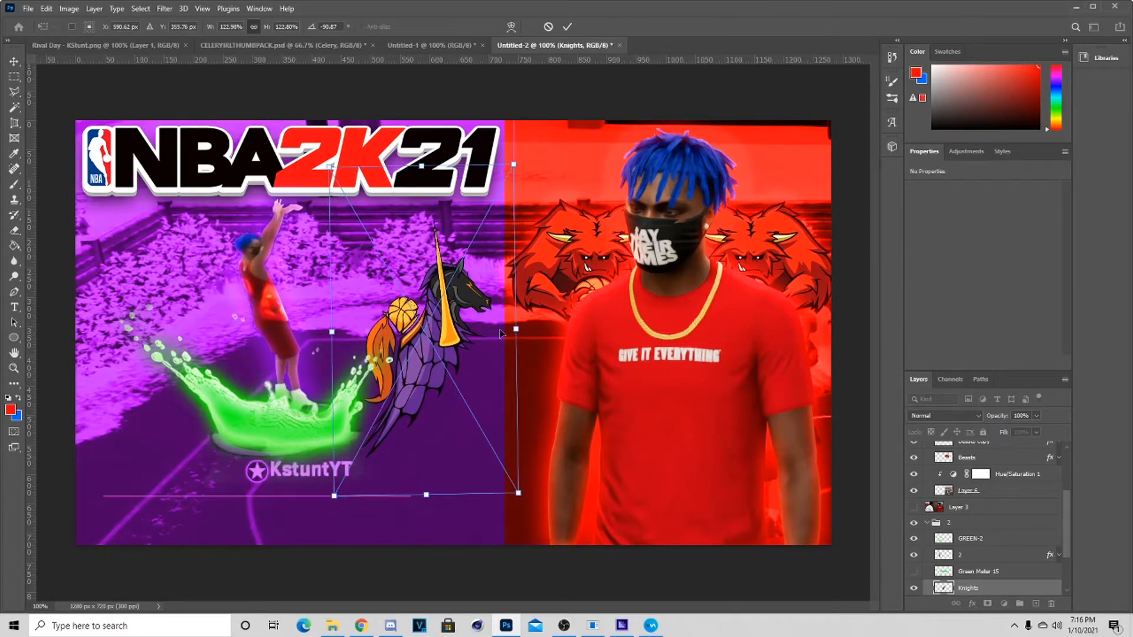
{"action": "left_click_drag", "start_coordinate": [516, 328], "coordinate": [503, 371]}
{"action": "left_click_drag", "start_coordinate": [474, 311], "coordinate": [480, 316]}
{"action": "left_click", "coordinate": [567, 26]}
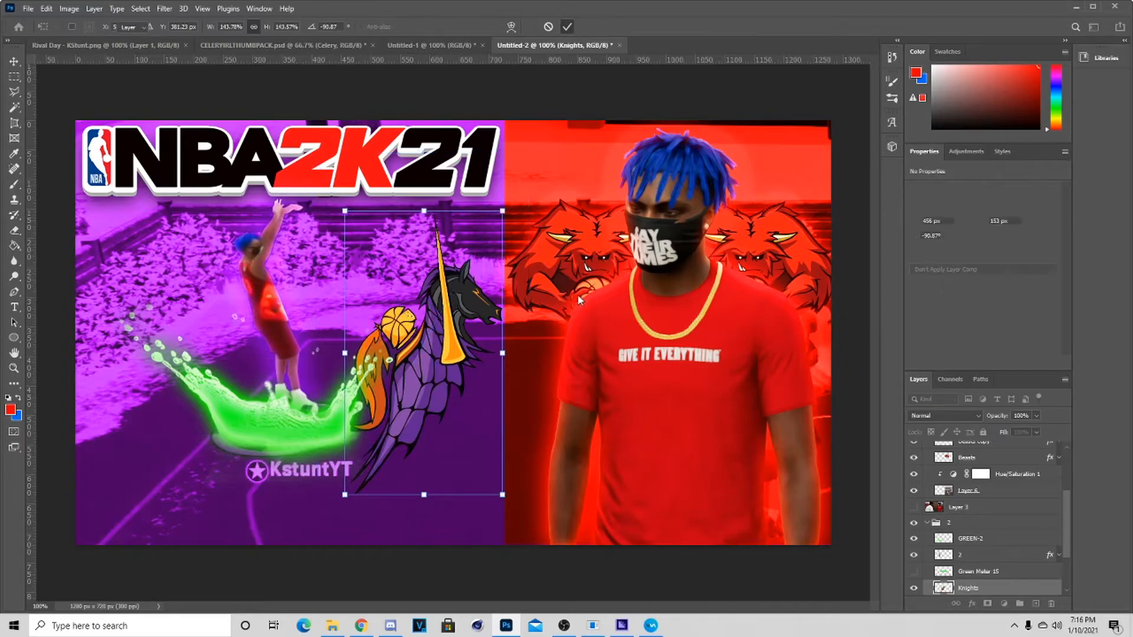
- Lock Layer 7 and give the Knights logo the Beasts copy layer's Inner and Outer Glow effects in purple, shifting the logo slightly upward
{"action": "left_click", "coordinate": [578, 301]}
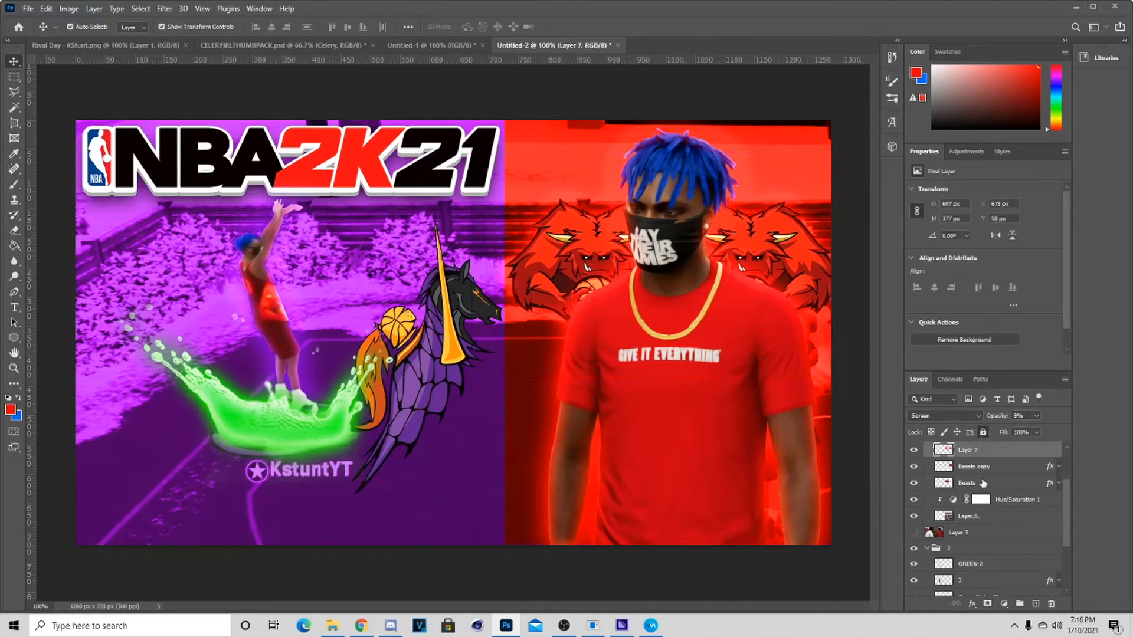
{"action": "right_click", "coordinate": [981, 467]}
{"action": "left_click", "coordinate": [873, 387]}
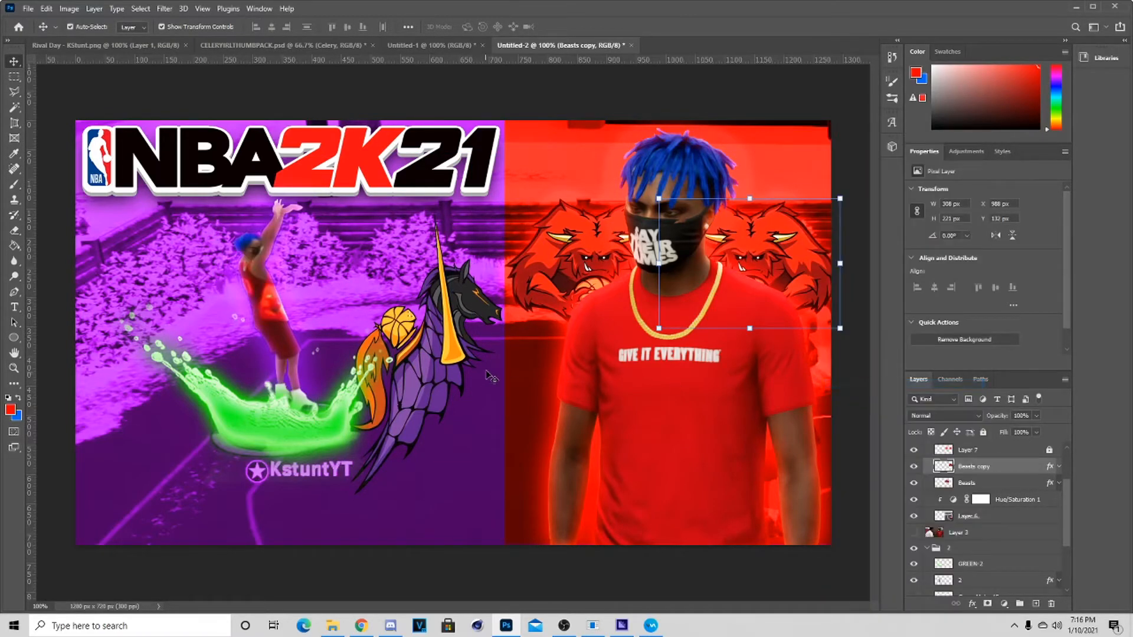
{"action": "left_click", "coordinate": [442, 353]}
{"action": "left_click_drag", "start_coordinate": [375, 167], "coordinate": [375, 164]}
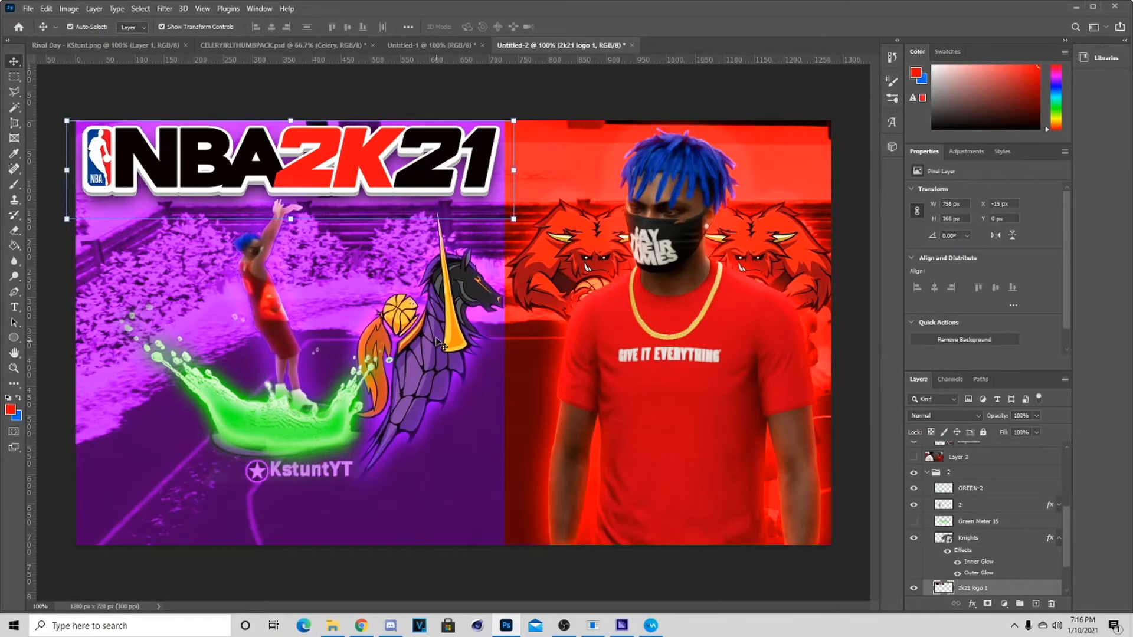
{"action": "left_click", "coordinate": [439, 344]}
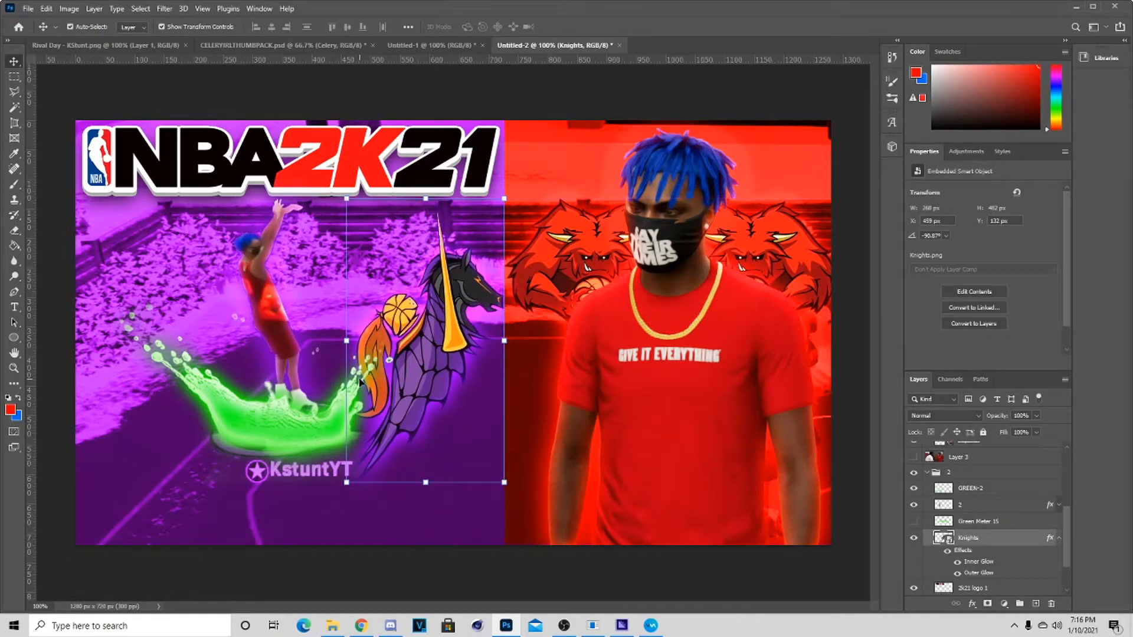
- Add a new layer above Curves 1 and paint soft red along both sides of the masked character with a 300 px brush
{"action": "left_click", "coordinate": [670, 480]}
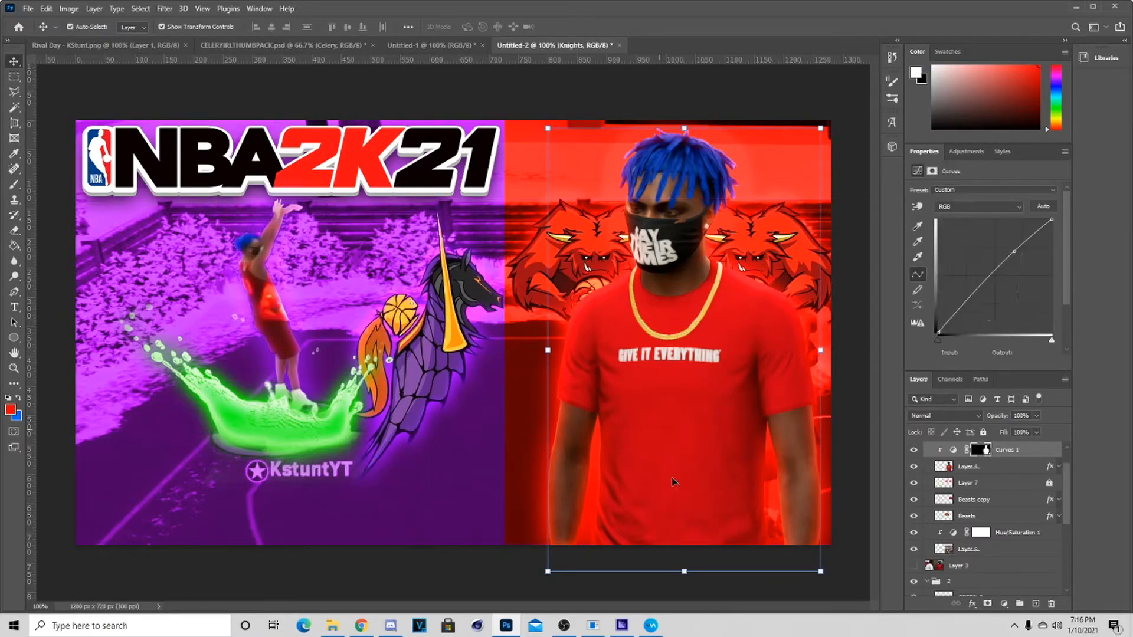
{"action": "scroll", "coordinate": [984, 513], "scroll_direction": "up", "scroll_amount": 2}
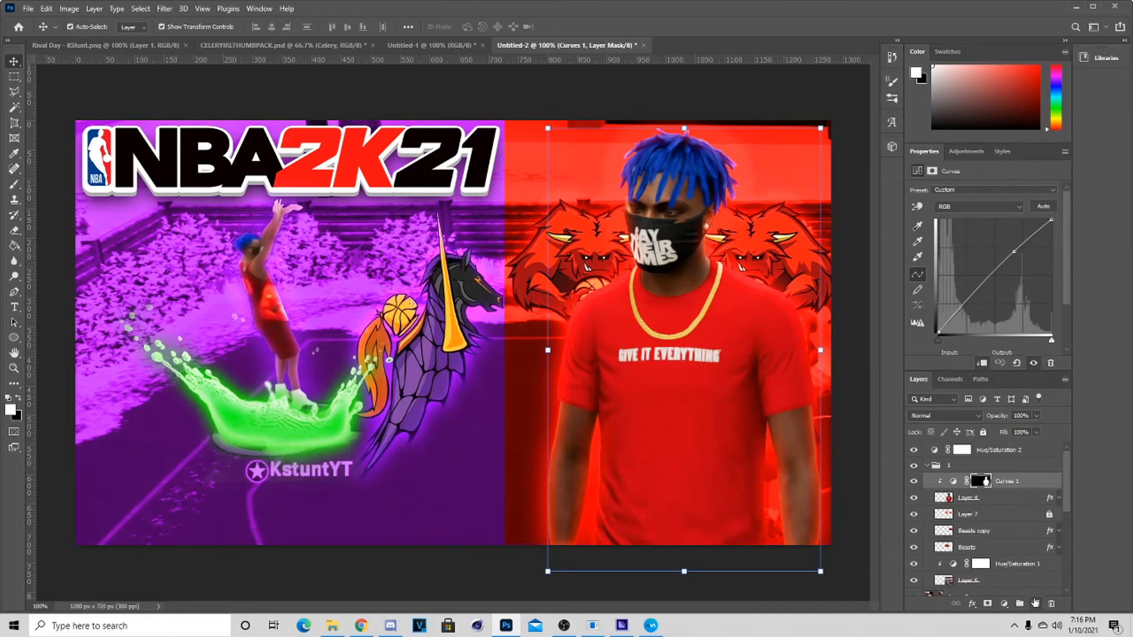
{"action": "left_click", "coordinate": [1034, 603]}
{"action": "key", "text": "b"}
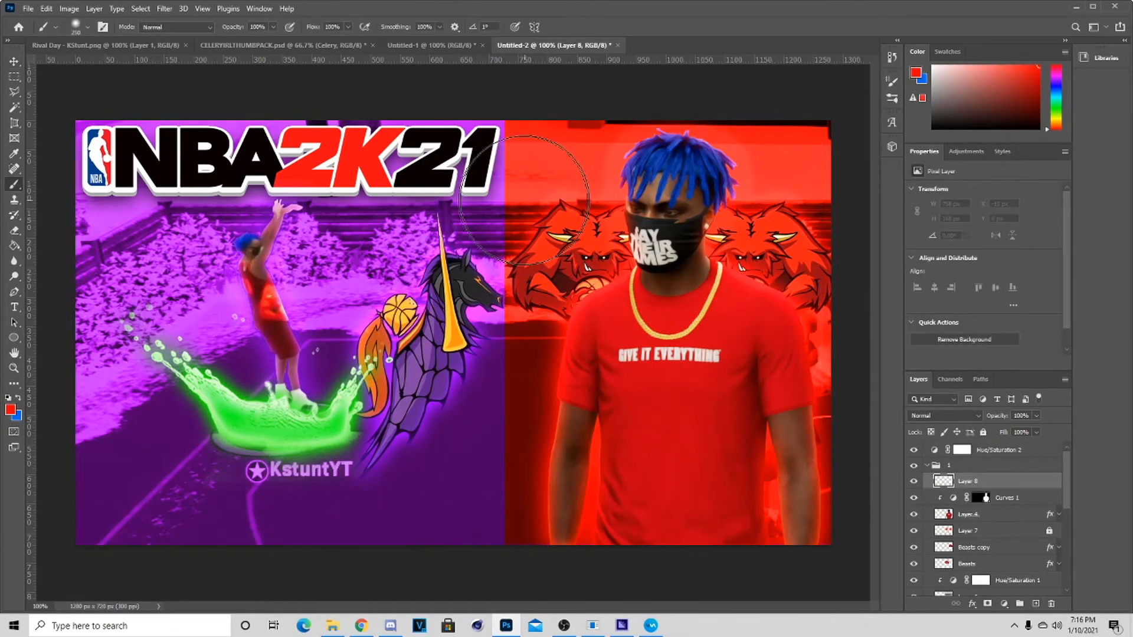
{"action": "key", "text": "bracketright"}
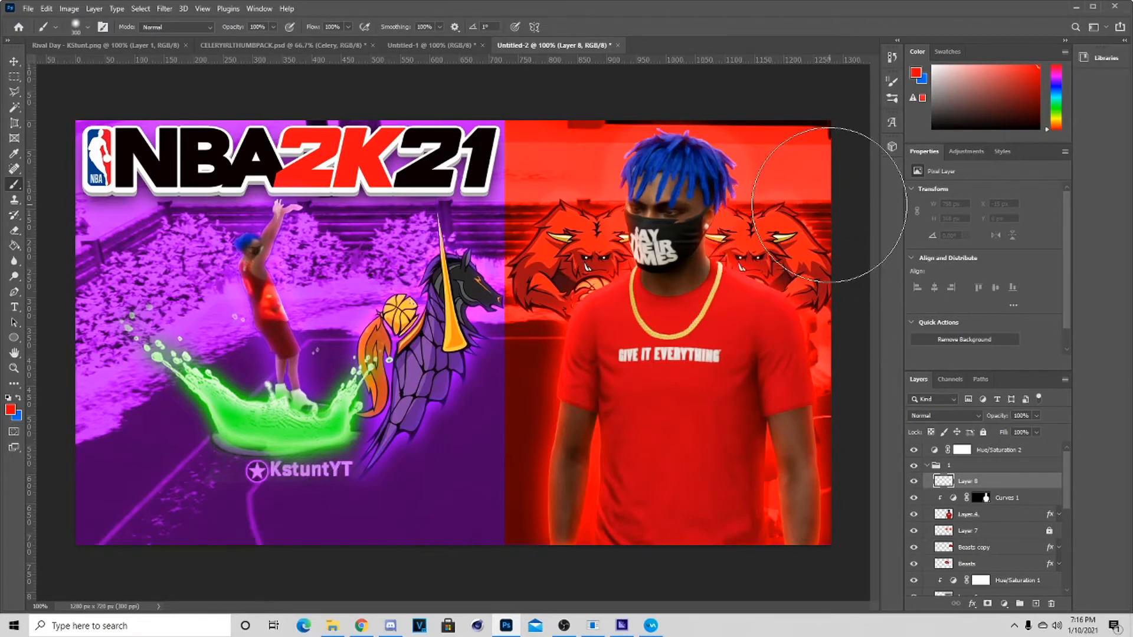
{"action": "left_click", "coordinate": [814, 210]}
{"action": "left_click", "coordinate": [804, 218]}
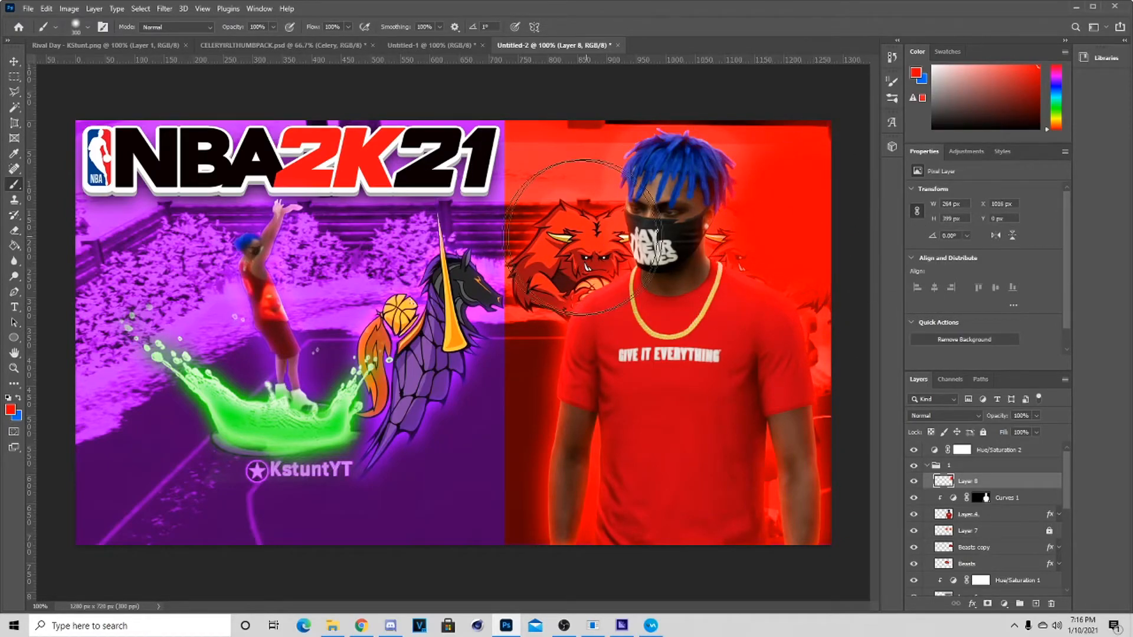
{"action": "left_click", "coordinate": [531, 216]}
{"action": "left_click", "coordinate": [544, 187]}
{"action": "mouse_move", "coordinate": [547, 185]}
{"action": "left_mouse_down"}
{"action": "mouse_move", "coordinate": [487, 301]}
{"action": "mouse_move", "coordinate": [489, 338]}
{"action": "left_mouse_up"}
{"action": "left_click_drag", "start_coordinate": [456, 447], "coordinate": [468, 506]}
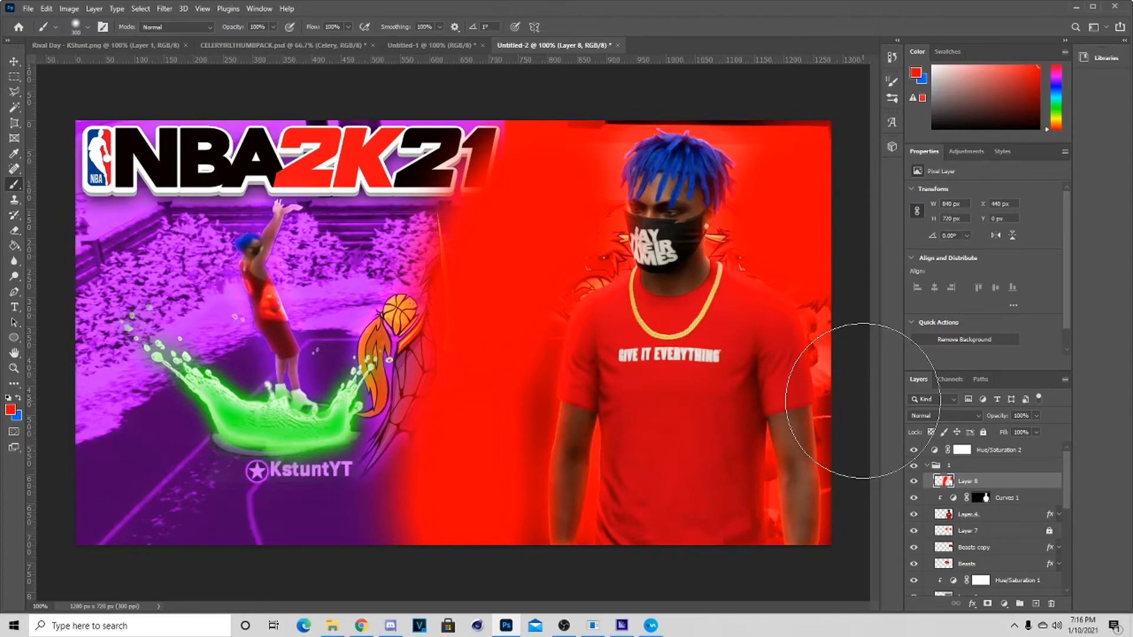
- Move Layer 8 beneath Curves 1 so it clips to the masked character's layer, and lower its opacity to about 37%
{"action": "key", "text": "ctrl+minus"}
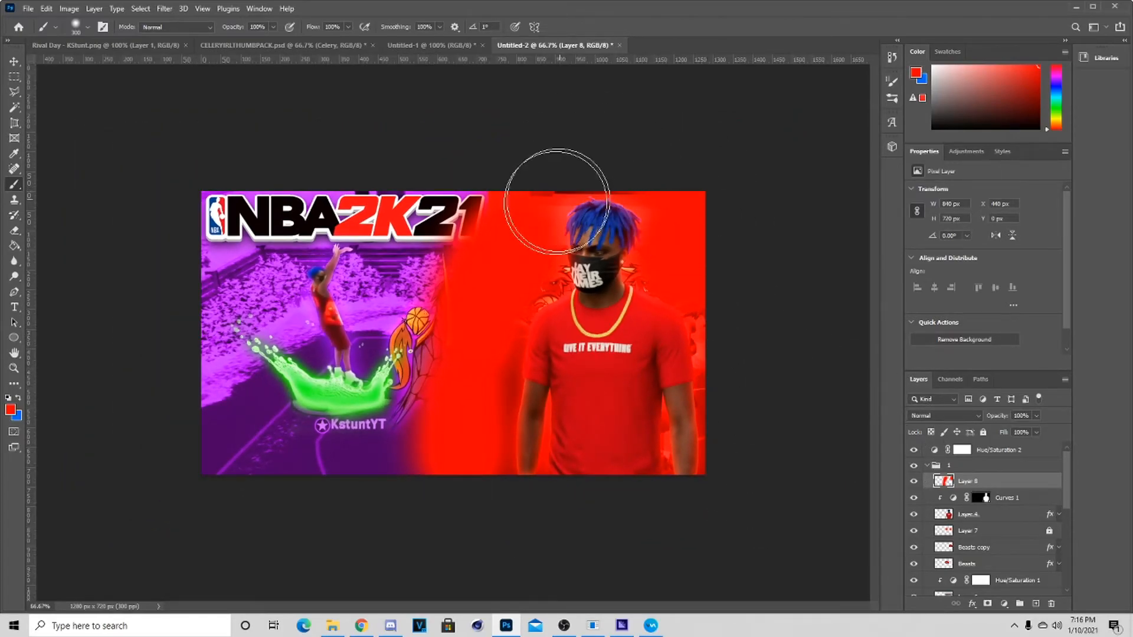
{"action": "left_click", "coordinate": [14, 77]}
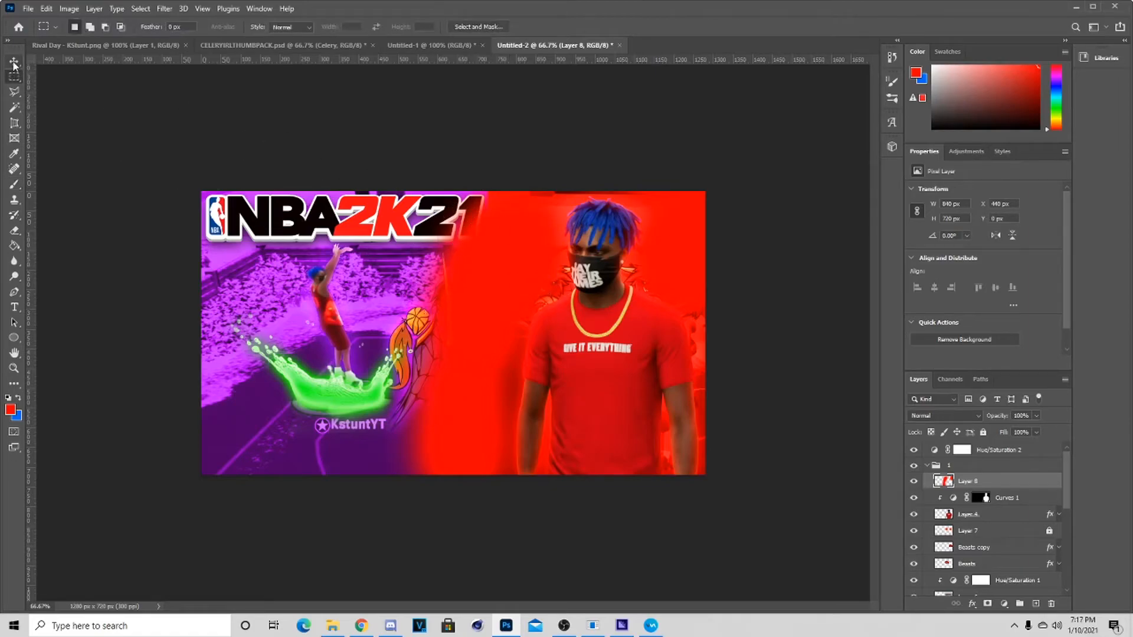
{"action": "left_click", "coordinate": [15, 62]}
{"action": "left_click_drag", "start_coordinate": [984, 481], "coordinate": [982, 506]}
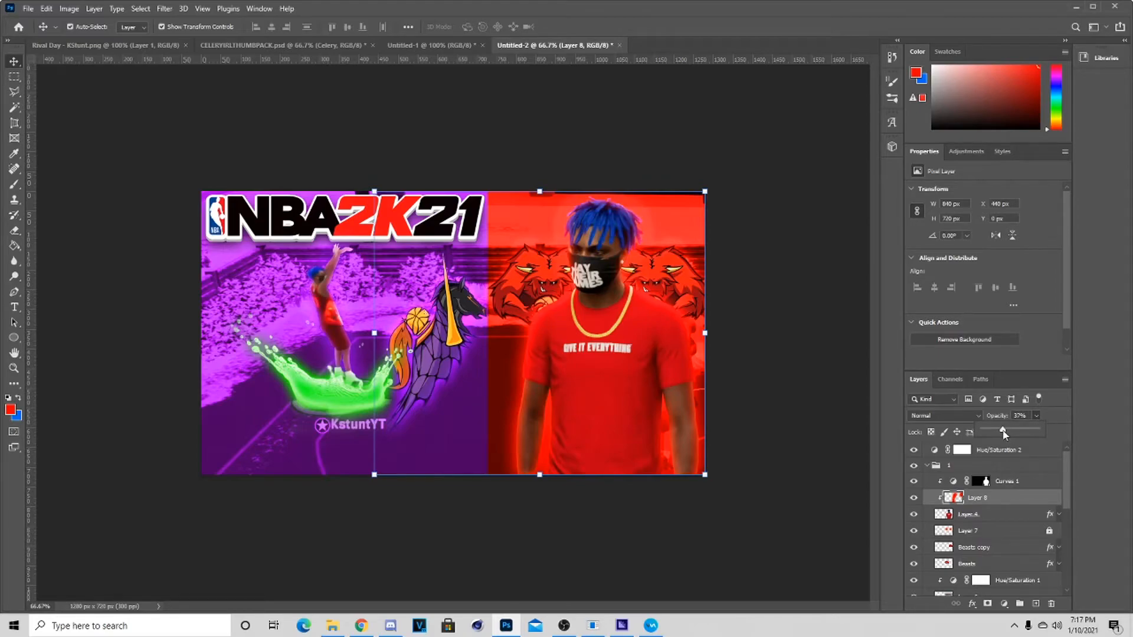
{"action": "left_click", "coordinate": [424, 349]}
{"action": "left_click", "coordinate": [438, 349]}
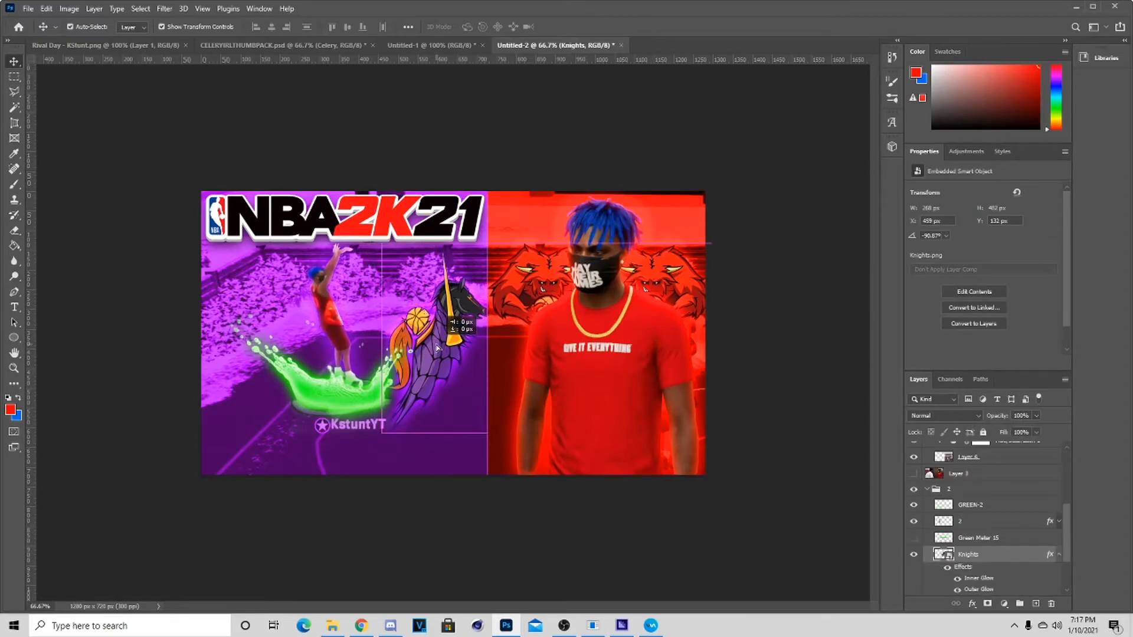
{"action": "left_click", "coordinate": [429, 216]}
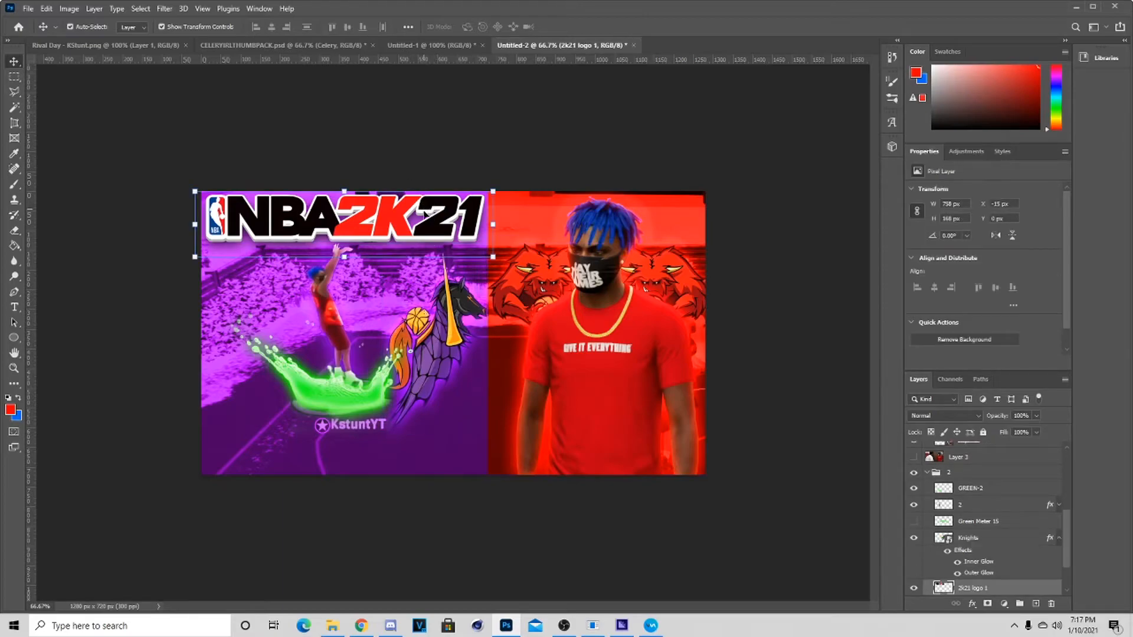
{"action": "left_click", "coordinate": [340, 348]}
- Increase the saturation of the masked character's Layer 4 to about +12 with Hue/Saturation
{"action": "left_click", "coordinate": [636, 407]}
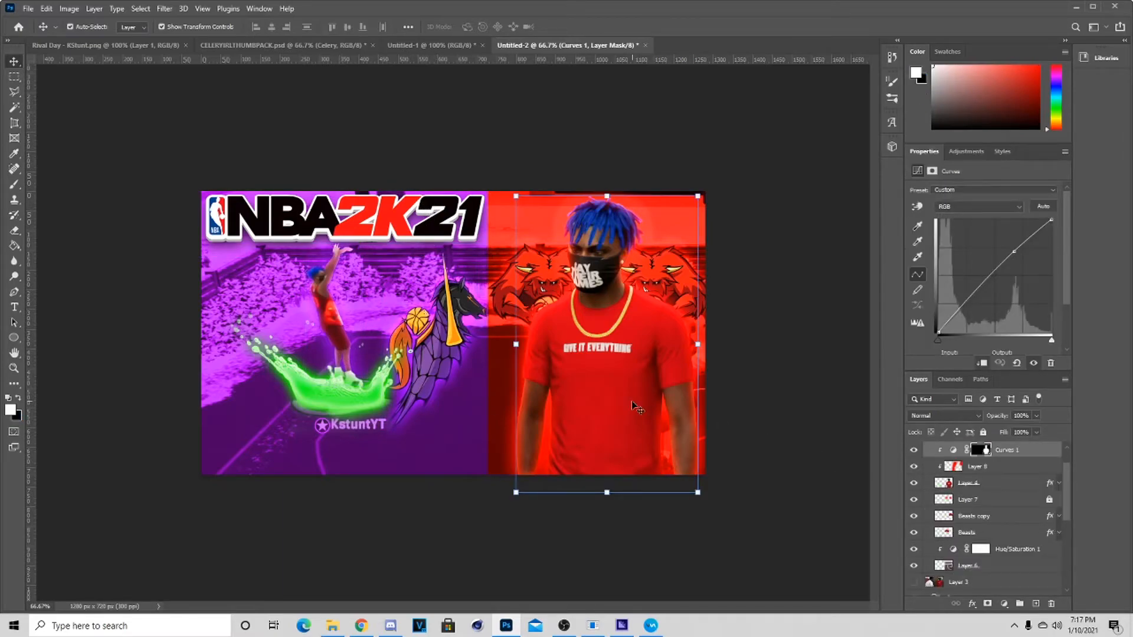
{"action": "left_click", "coordinate": [1009, 488]}
{"action": "key", "text": "ctrl+u"}
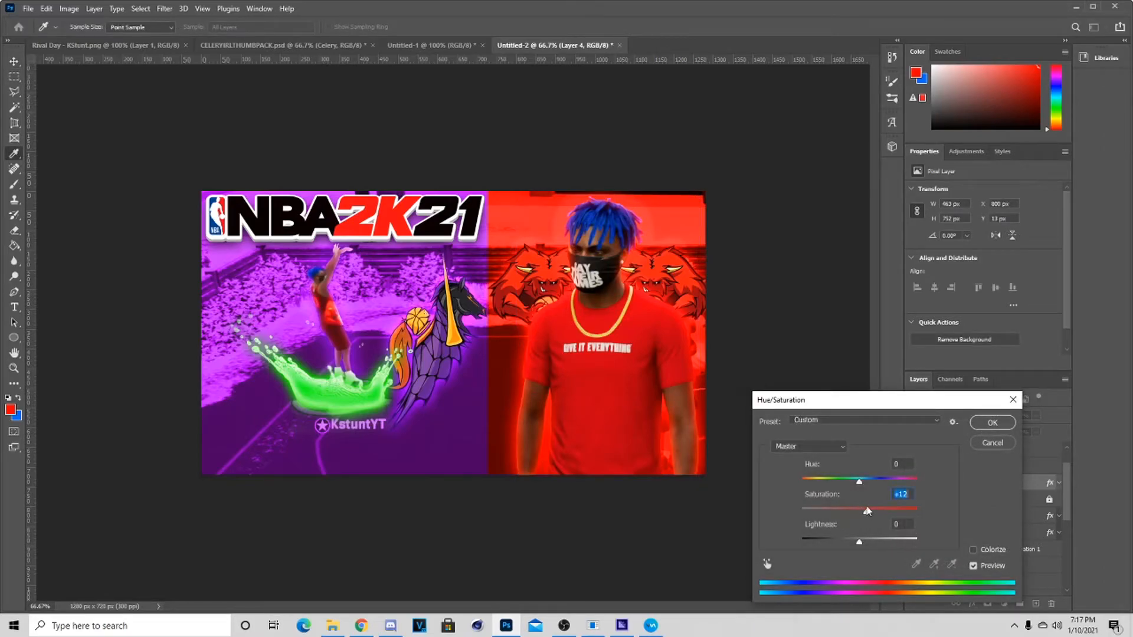
{"action": "left_click", "coordinate": [989, 422]}
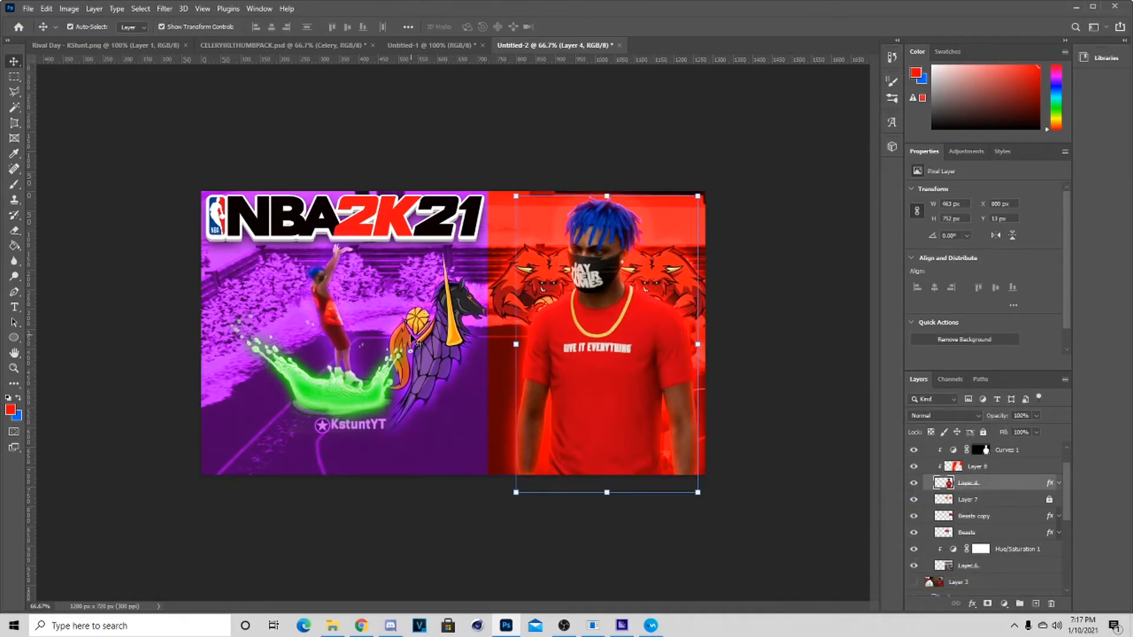
- Add a new empty layer directly above the purple Hue/Saturation 1 adjustment layer, below group 2
{"action": "left_click", "coordinate": [417, 343]}
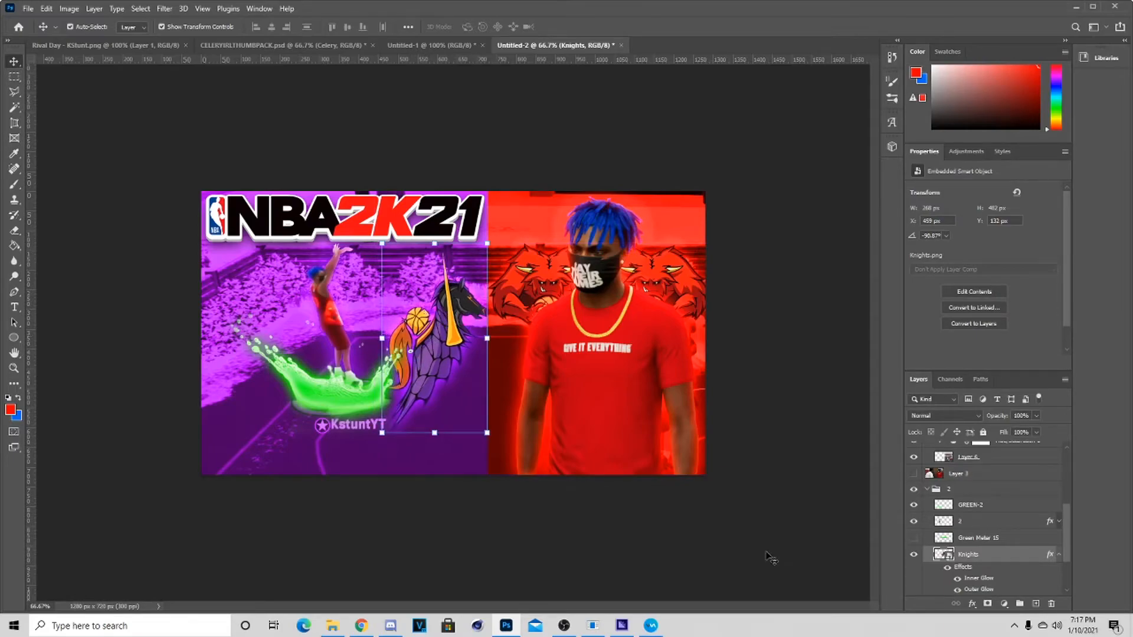
{"action": "scroll", "coordinate": [1024, 578], "scroll_direction": "down", "scroll_amount": 2}
{"action": "scroll", "coordinate": [997, 519], "scroll_direction": "up", "scroll_amount": 4}
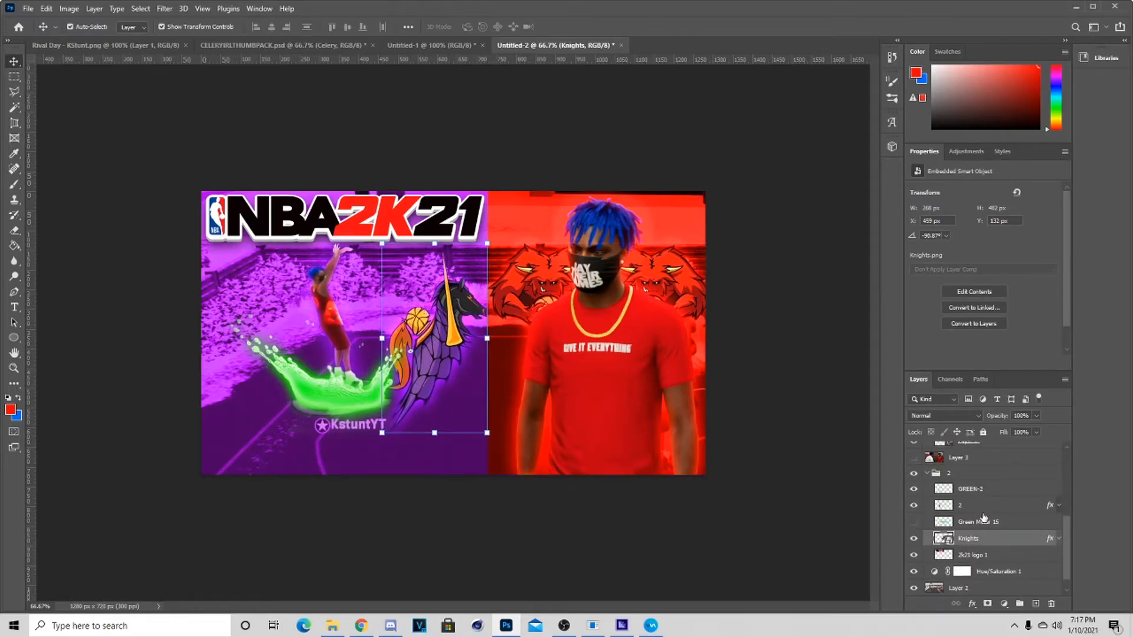
{"action": "scroll", "coordinate": [987, 527], "scroll_direction": "down", "scroll_amount": 3}
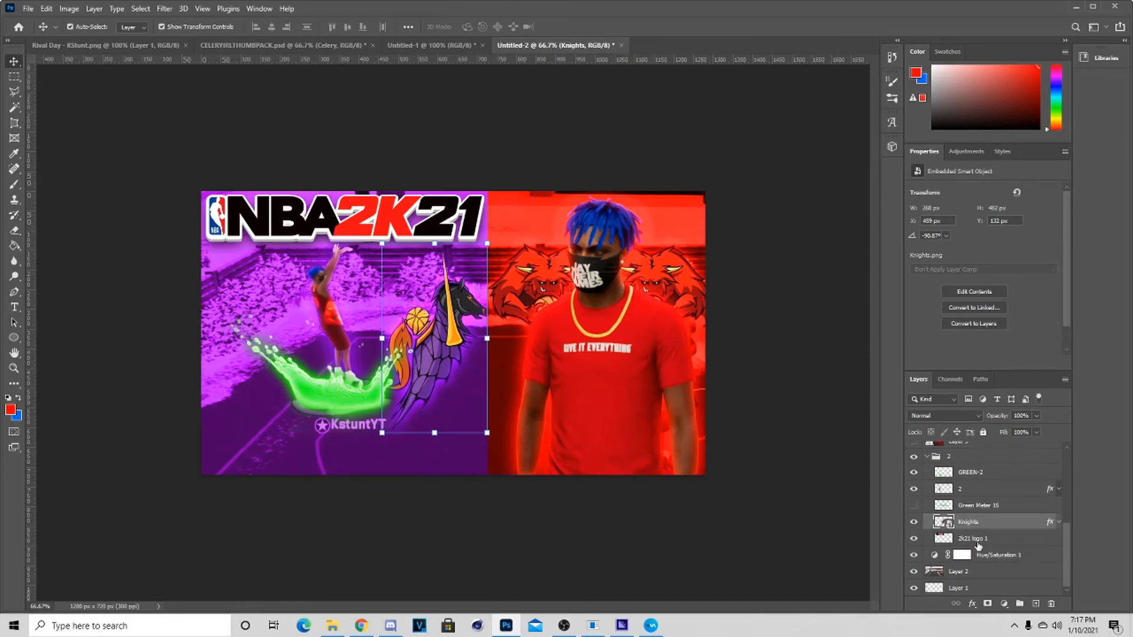
{"action": "left_click", "coordinate": [997, 555]}
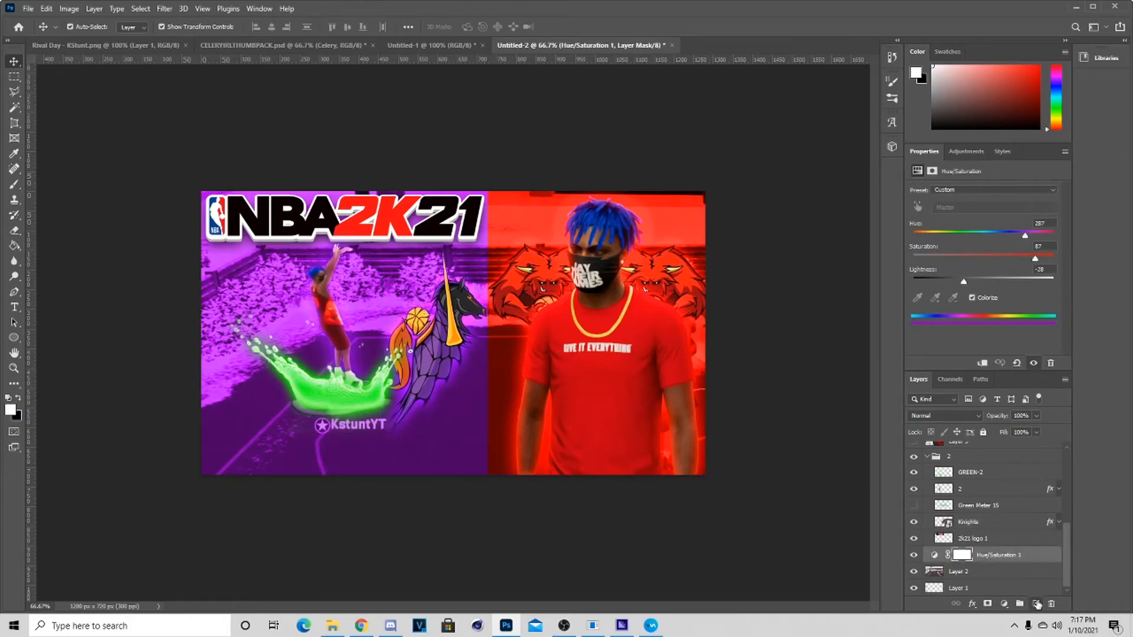
{"action": "left_click", "coordinate": [1037, 604]}
- Paint a soft white glow about 600 px wide behind the shooter on Layer 9, using an enlarged brush
{"action": "key", "text": "b"}
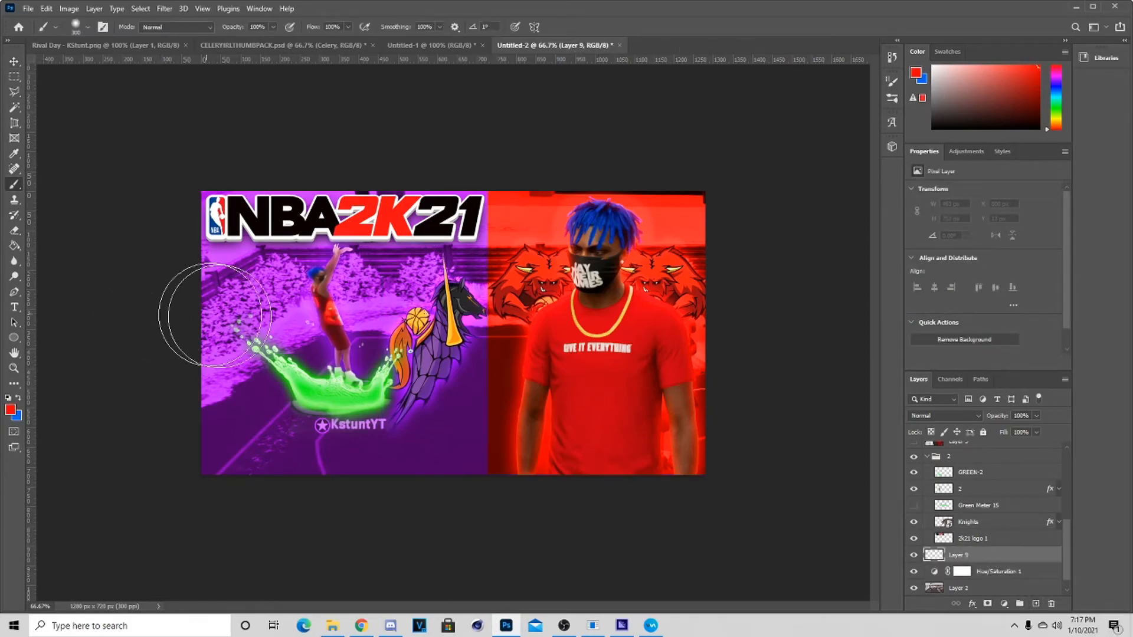
{"action": "left_click", "coordinate": [11, 411]}
{"action": "type", "text": "ffffff"}
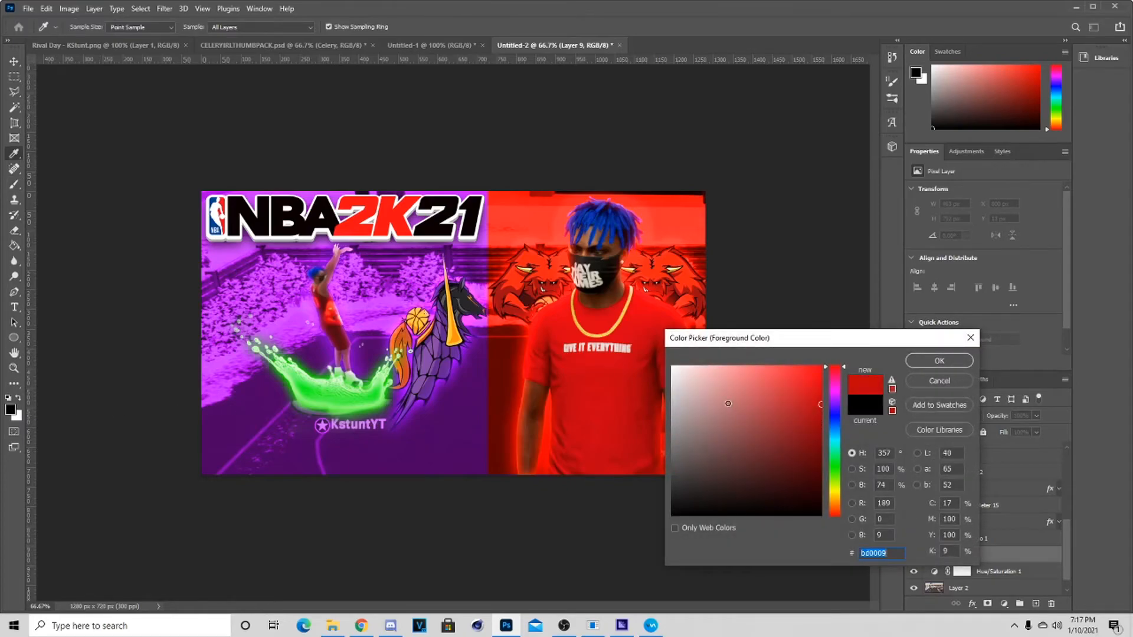
{"action": "left_click", "coordinate": [939, 361]}
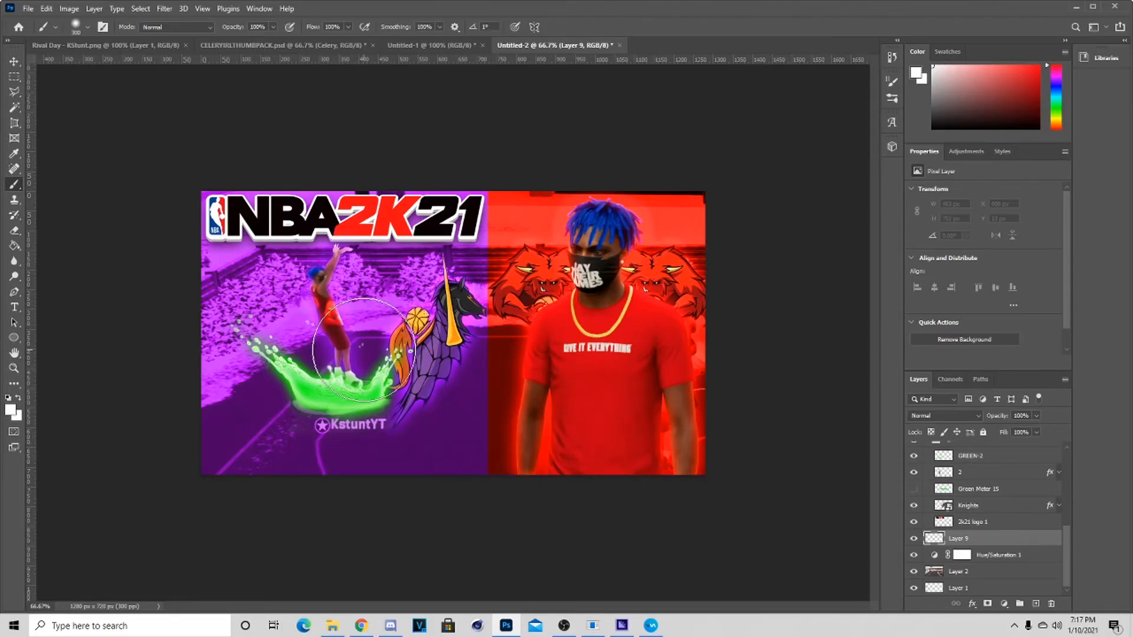
{"action": "key", "text": "bracketright"}
{"action": "left_click", "coordinate": [325, 329]}
{"action": "left_click", "coordinate": [326, 330]}
- Set Layer 9's blend mode to Overlay, compare it hidden and shown, and lower its opacity to about 55%
{"action": "left_click", "coordinate": [14, 61]}
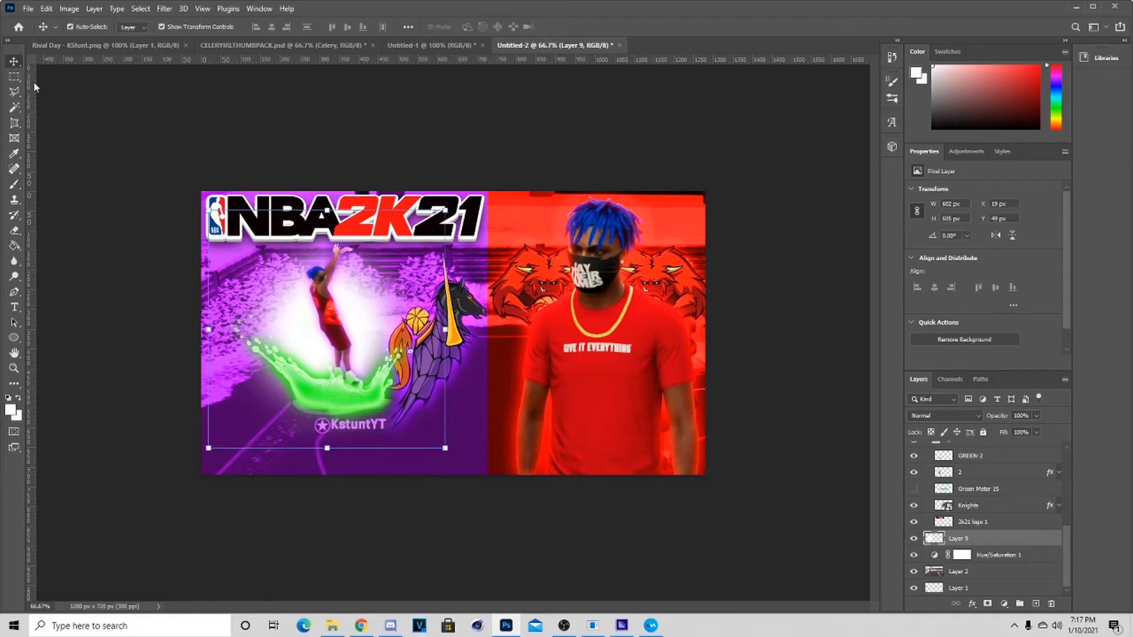
{"action": "left_click", "coordinate": [944, 415]}
{"action": "left_click", "coordinate": [974, 462]}
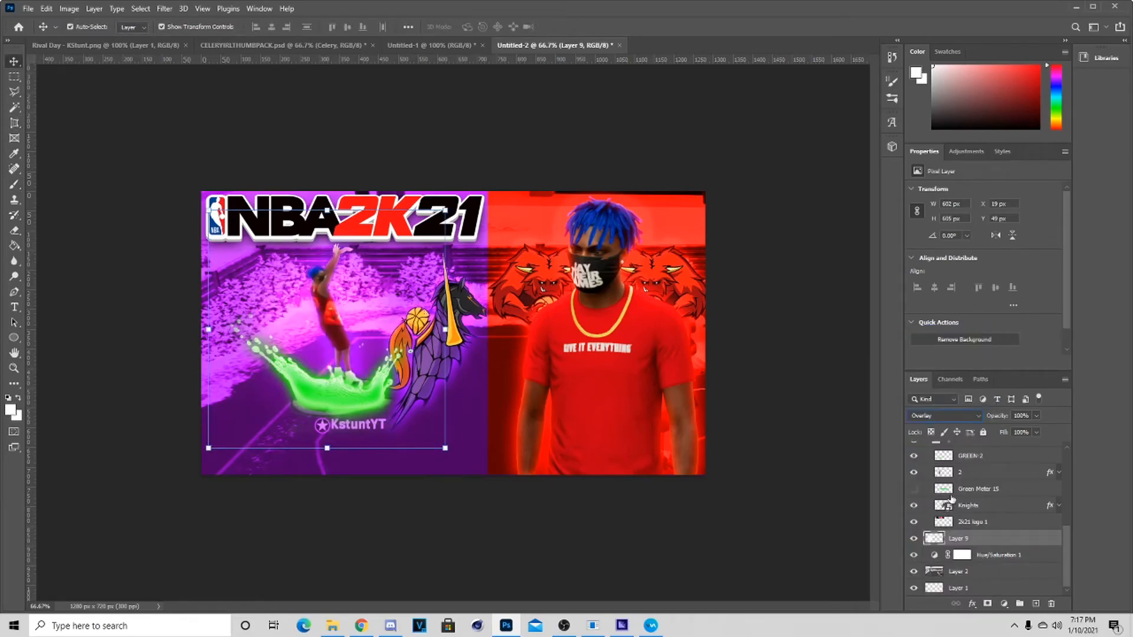
{"action": "left_click", "coordinate": [913, 539]}
{"action": "left_click", "coordinate": [914, 539]}
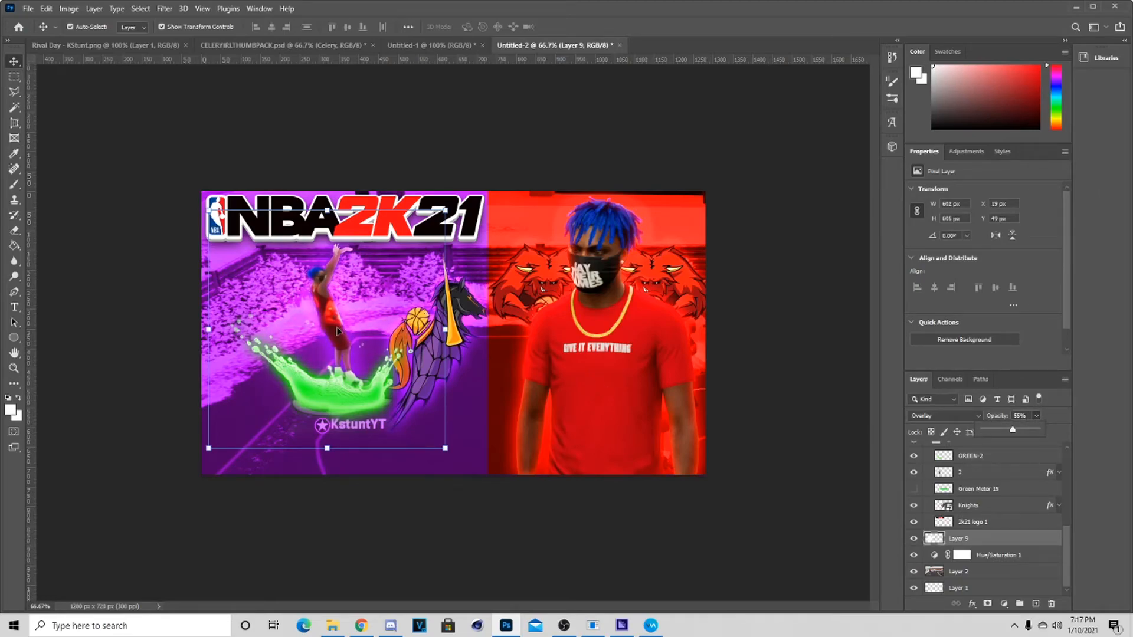
- Select the purple half's Hue/Saturation 1 adjustment layer, directly above Layer 2
{"action": "left_click", "coordinate": [625, 367]}
{"action": "left_click", "coordinate": [626, 368]}
{"action": "scroll", "coordinate": [994, 512], "scroll_direction": "up", "scroll_amount": 1}
{"action": "scroll", "coordinate": [994, 515], "scroll_direction": "down", "scroll_amount": 1}
{"action": "scroll", "coordinate": [979, 531], "scroll_direction": "down", "scroll_amount": 5}
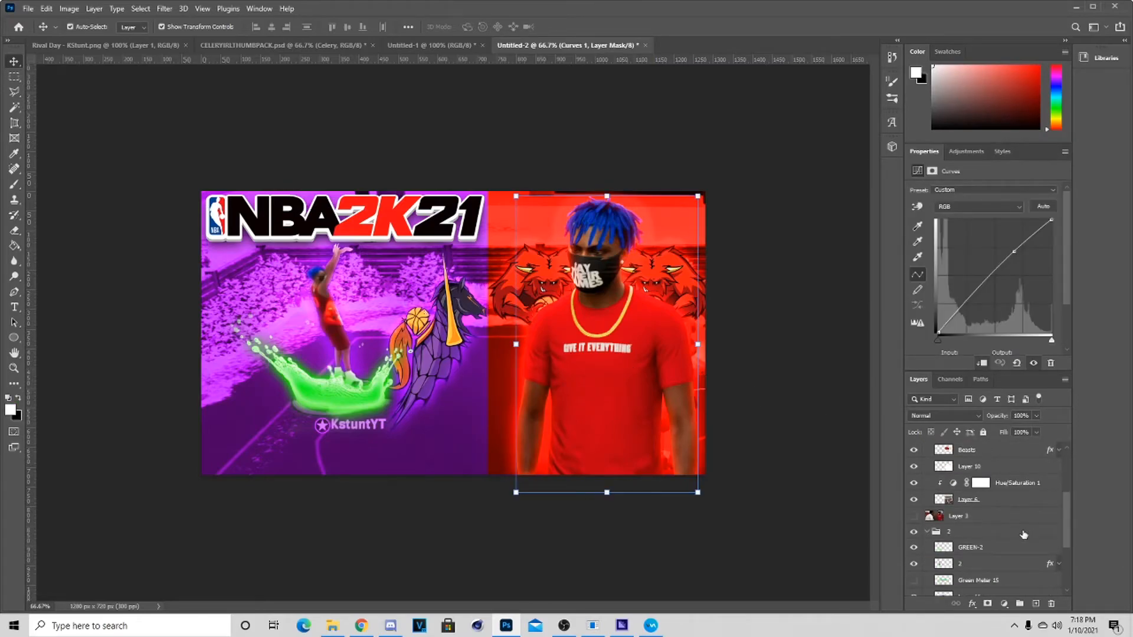
{"action": "left_click", "coordinate": [1010, 556]}
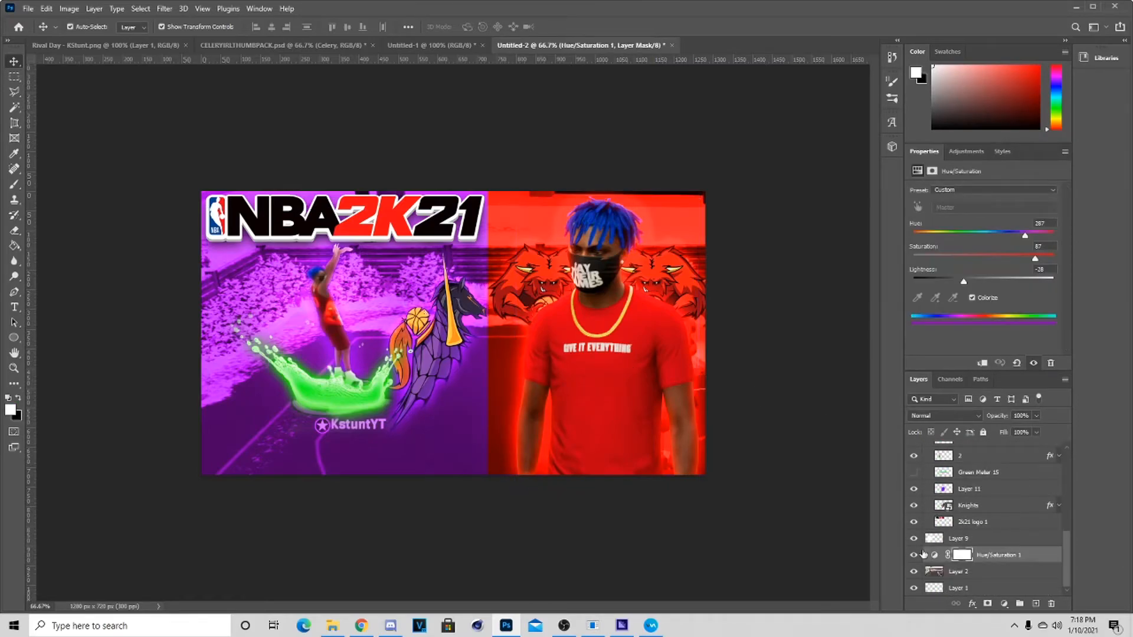
- Place Texture 3 from File Explorer's Textures folder in Recycled GFX Pack above the purple Hue/Saturation 1 layer
{"action": "left_click", "coordinate": [332, 625]}
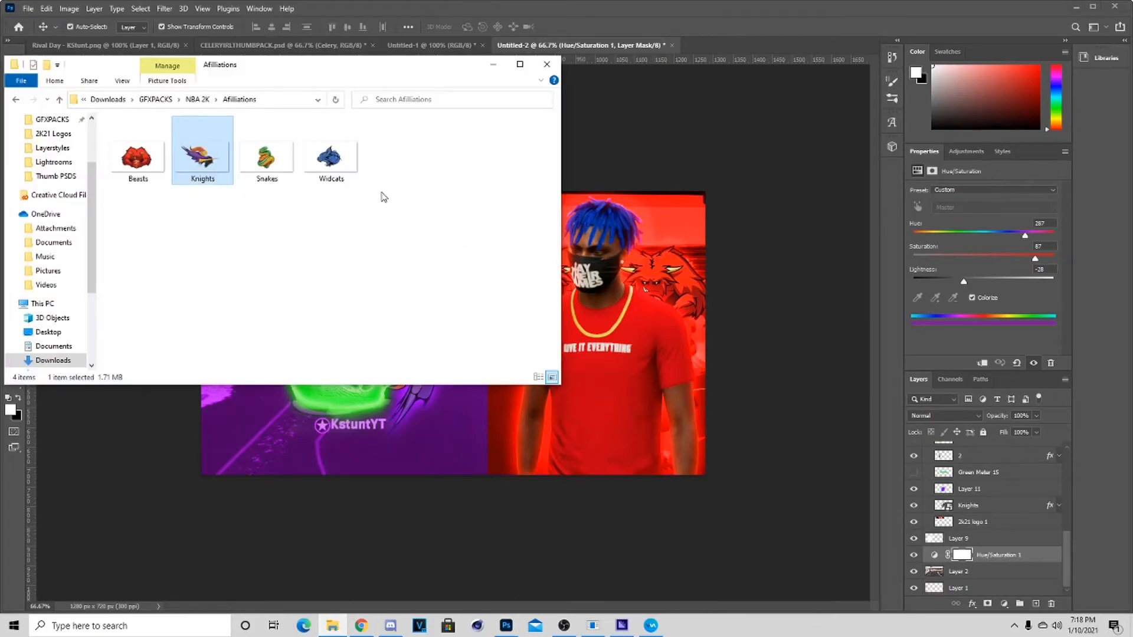
{"action": "left_click", "coordinate": [57, 99]}
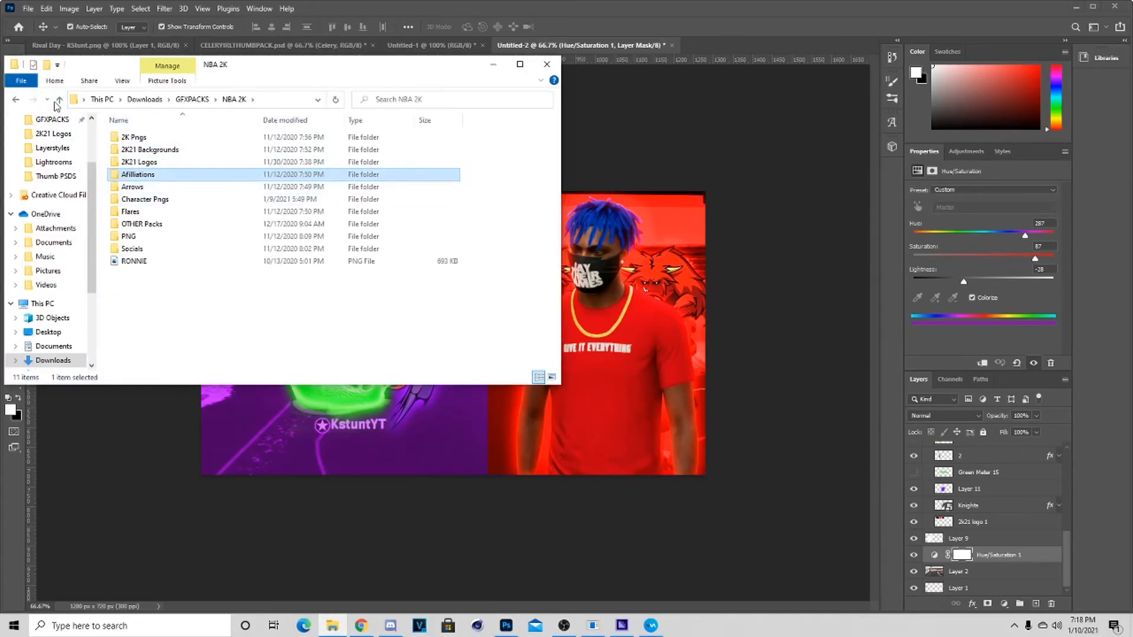
{"action": "left_click", "coordinate": [58, 100]}
{"action": "double_click", "coordinate": [386, 132]}
{"action": "scroll", "coordinate": [301, 281], "scroll_direction": "down", "scroll_amount": 3}
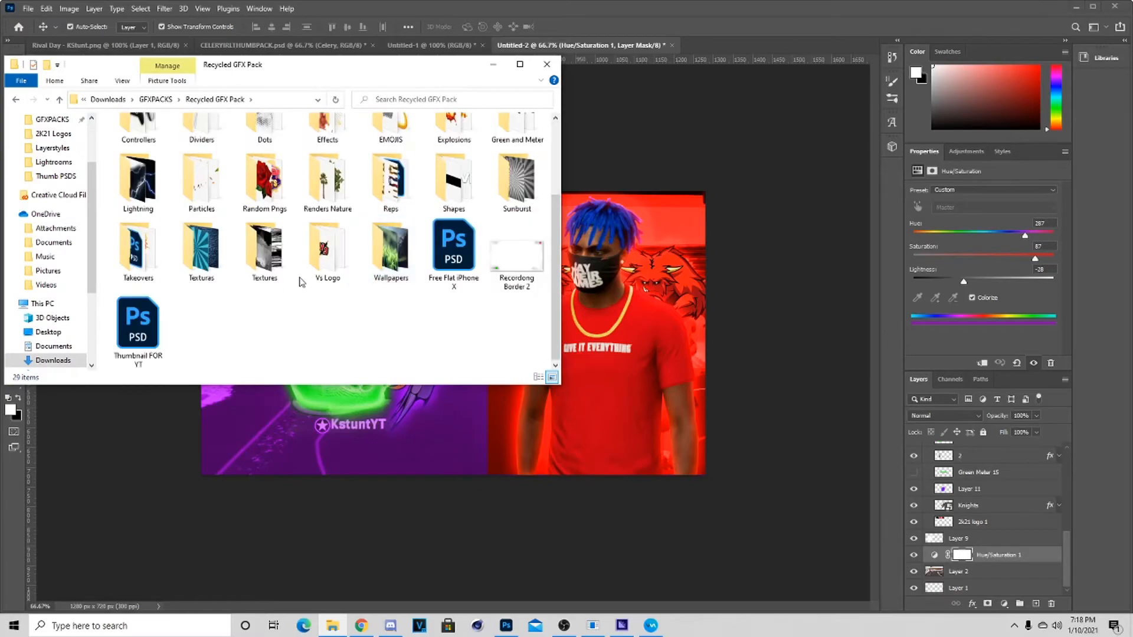
{"action": "double_click", "coordinate": [265, 248]}
{"action": "left_click", "coordinate": [265, 157]}
{"action": "left_click", "coordinate": [439, 464]}
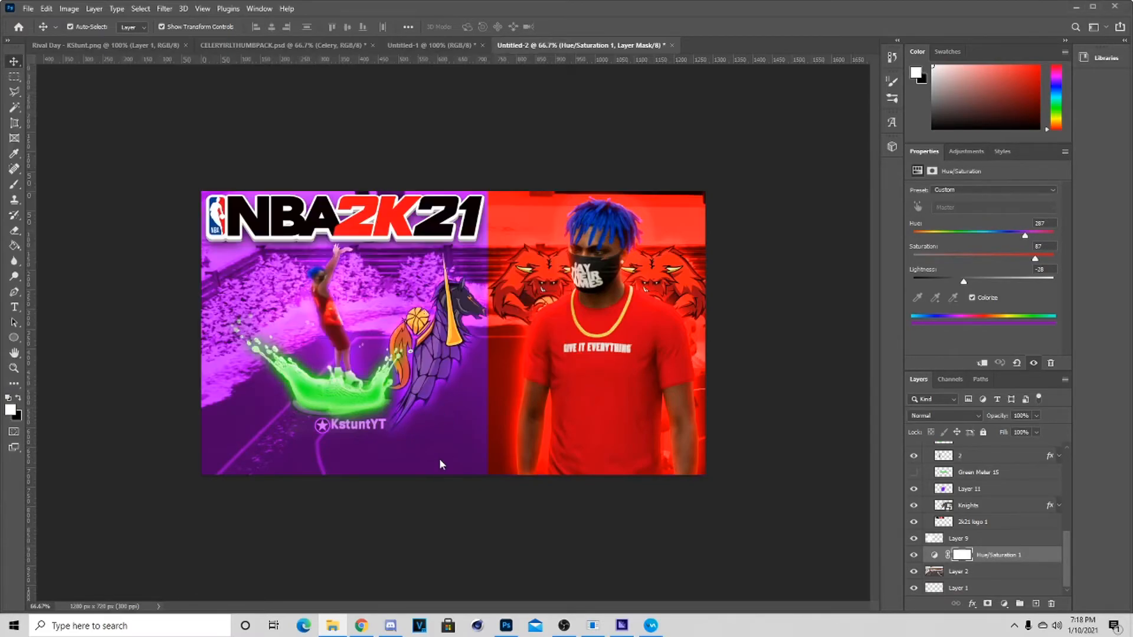
- Try Color Burn on the Texture 3 layer, settle on the Multiply blend mode, and lower its opacity to 10%
{"action": "left_click", "coordinate": [972, 413]}
{"action": "left_click", "coordinate": [931, 392]}
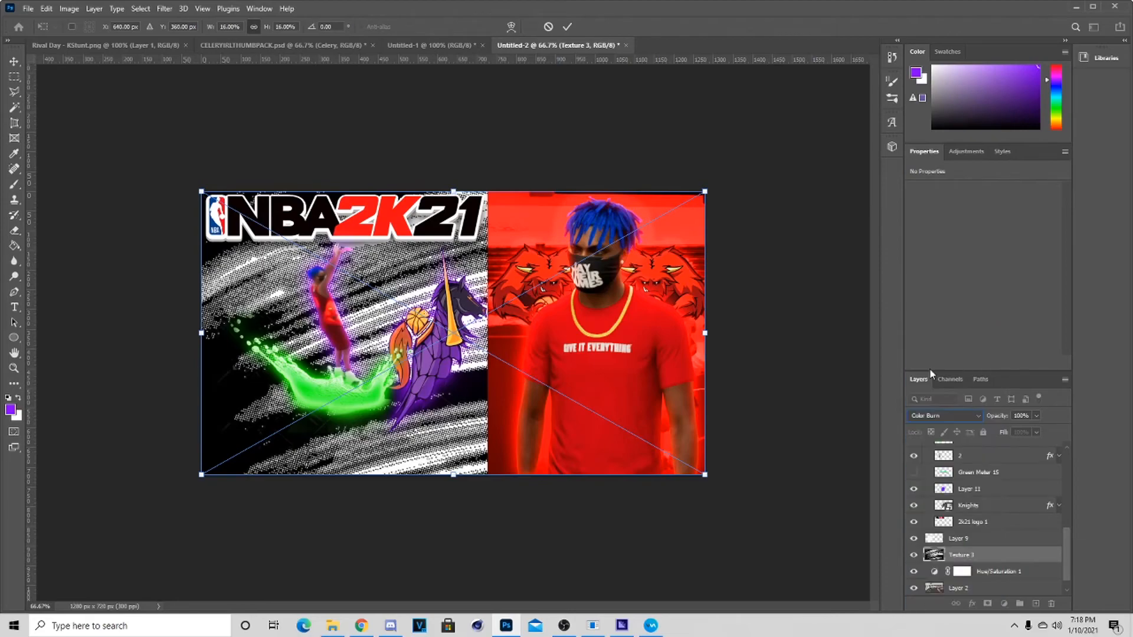
{"action": "left_click", "coordinate": [932, 413]}
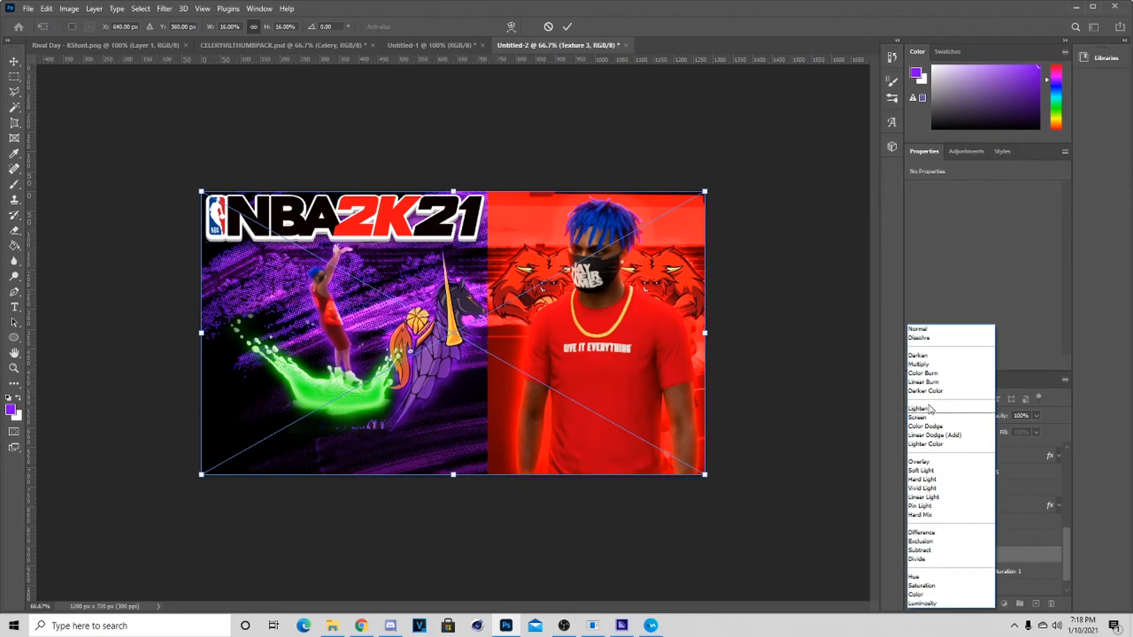
{"action": "left_click", "coordinate": [921, 364]}
{"action": "left_click", "coordinate": [1036, 415]}
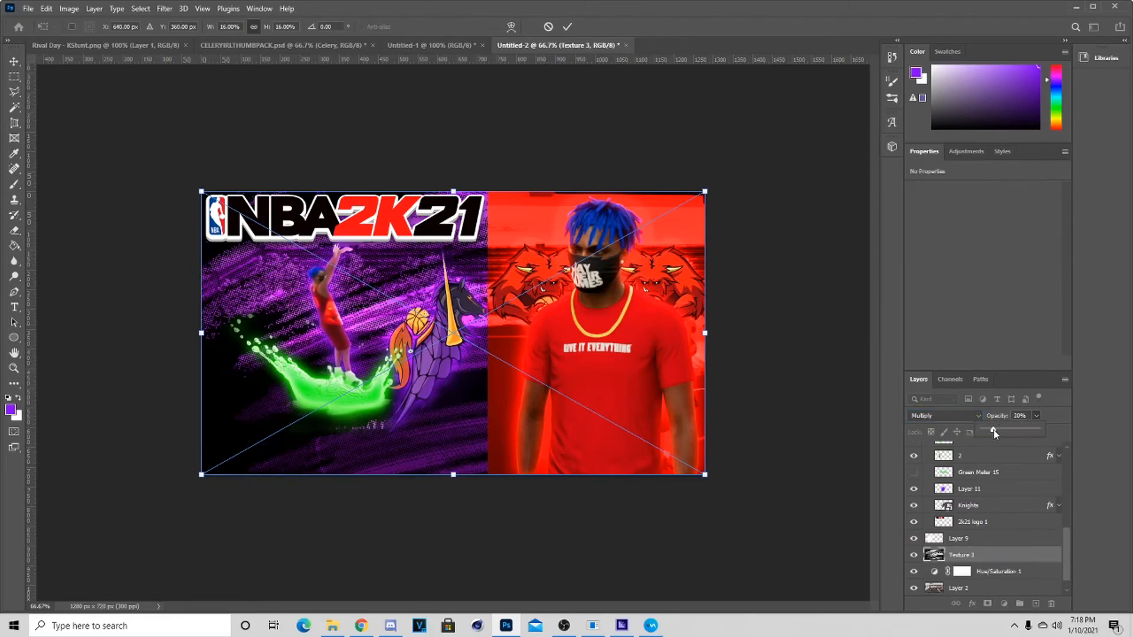
{"action": "left_click_drag", "start_coordinate": [994, 430], "coordinate": [989, 429]}
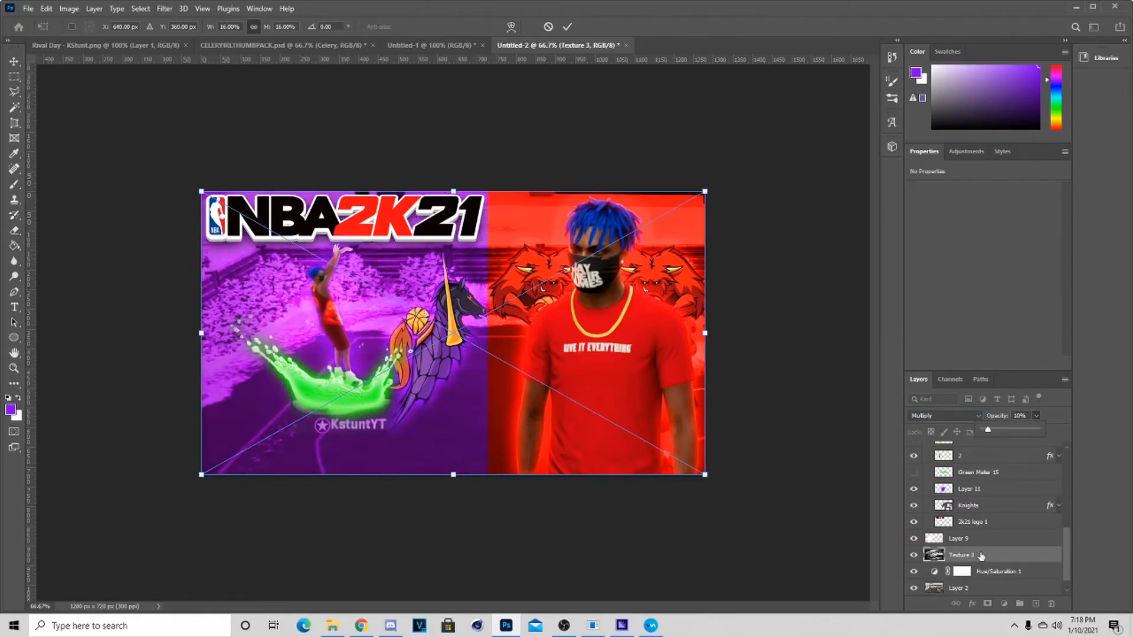
- Rasterize Texture 3 and put a duplicate of it in group 1, directly below Layer 10
{"action": "left_click", "coordinate": [981, 555]}
{"action": "right_click", "coordinate": [974, 559]}
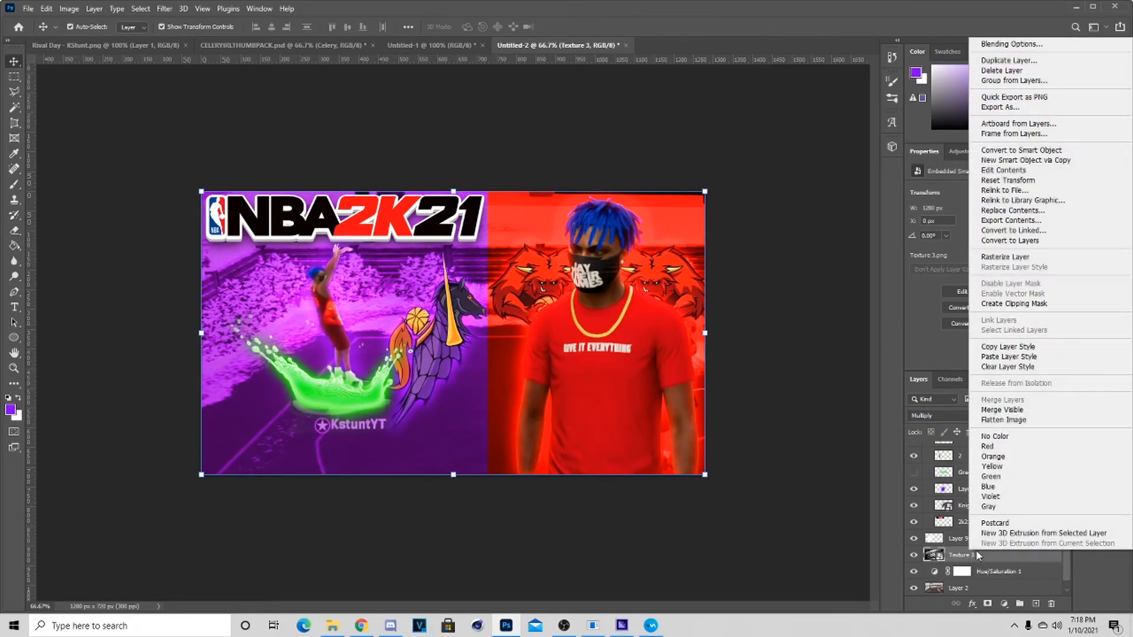
{"action": "left_click", "coordinate": [994, 257]}
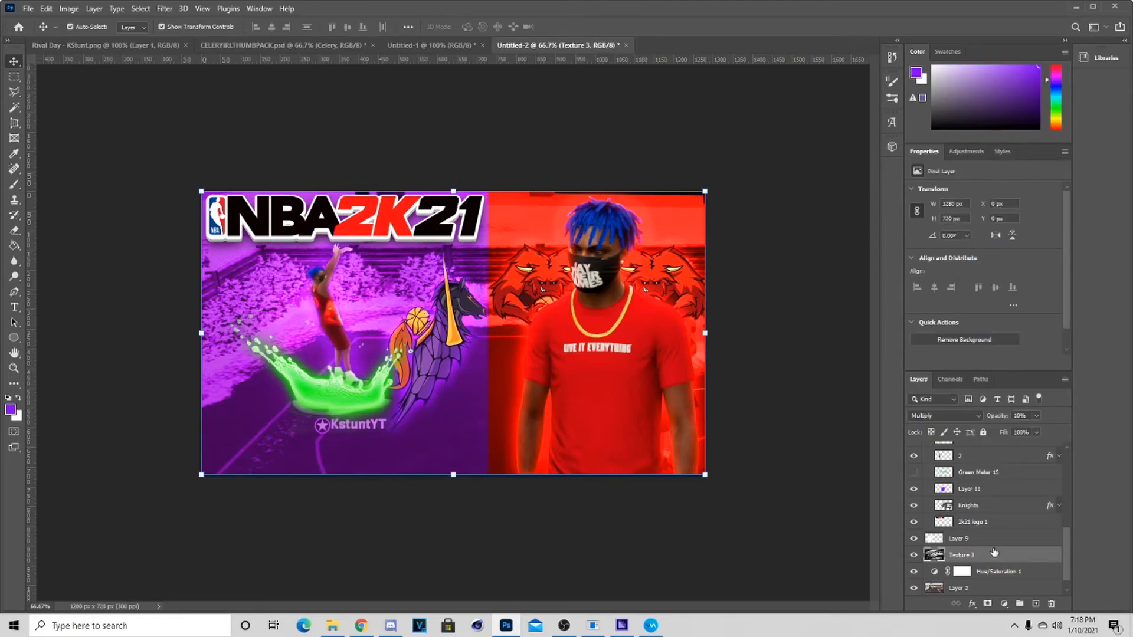
{"action": "key", "text": "ctrl+j"}
{"action": "left_click_drag", "start_coordinate": [985, 546], "coordinate": [1005, 565]}
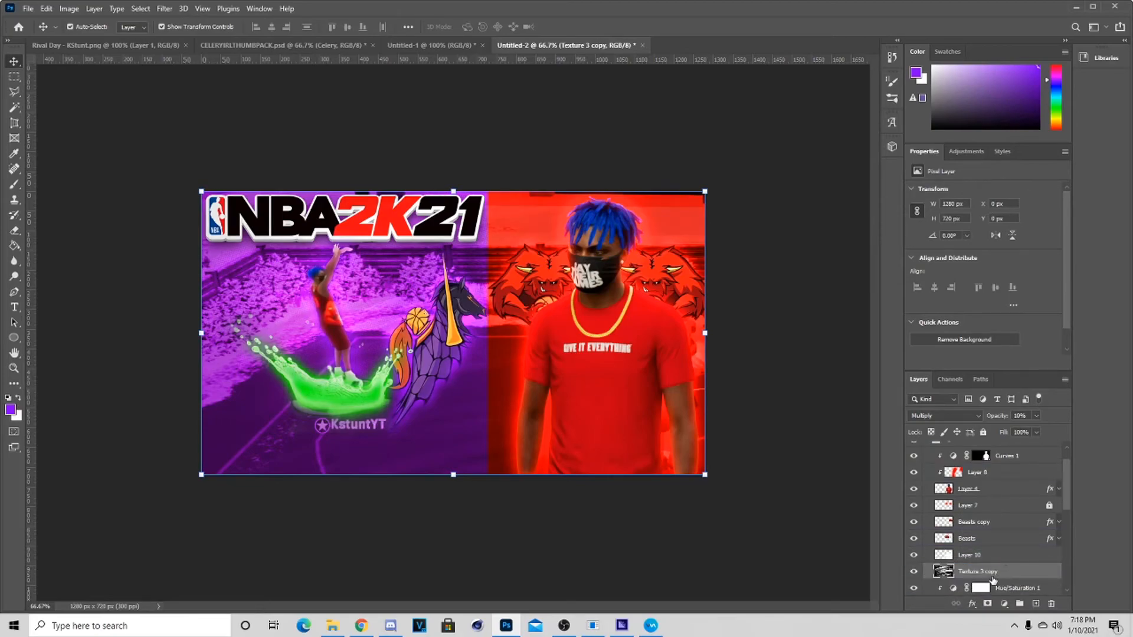
- Delete the part of Texture 3 copy that covers the purple half, up to the dividing line, and deselect
{"action": "key", "text": "m"}
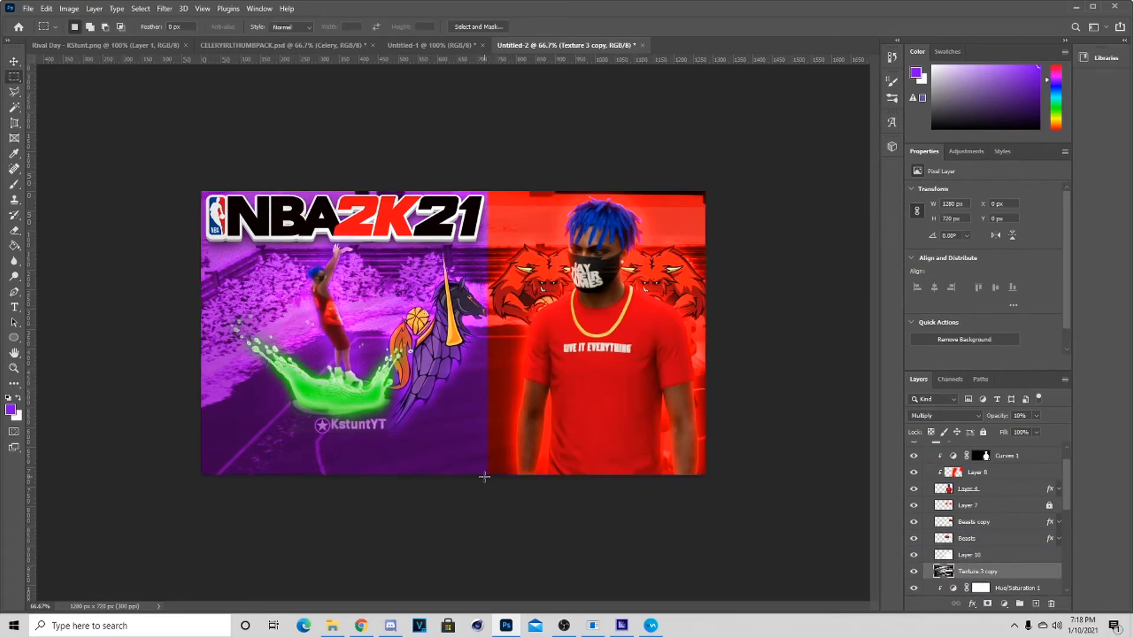
{"action": "left_click_drag", "start_coordinate": [486, 477], "coordinate": [106, 93]}
{"action": "key", "text": "Delete"}
{"action": "key", "text": "ctrl+d"}
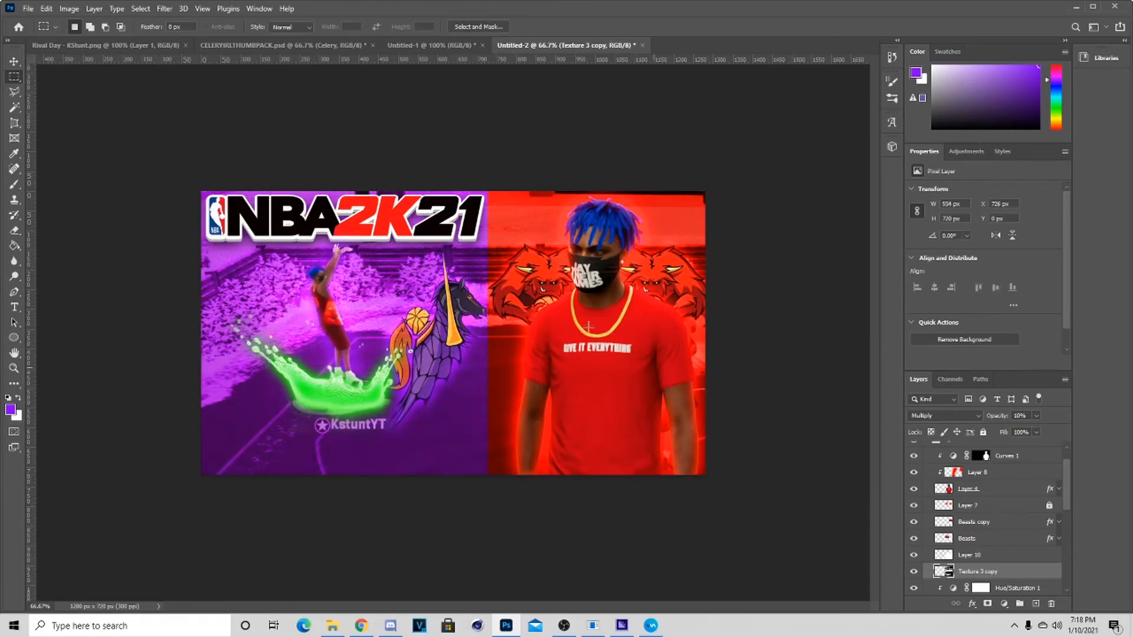
- Nudge the NBA 2K21 logo slightly right to X -10 px, and select group 2
{"action": "left_click", "coordinate": [14, 61]}
{"action": "left_click_drag", "start_coordinate": [399, 230], "coordinate": [401, 231]}
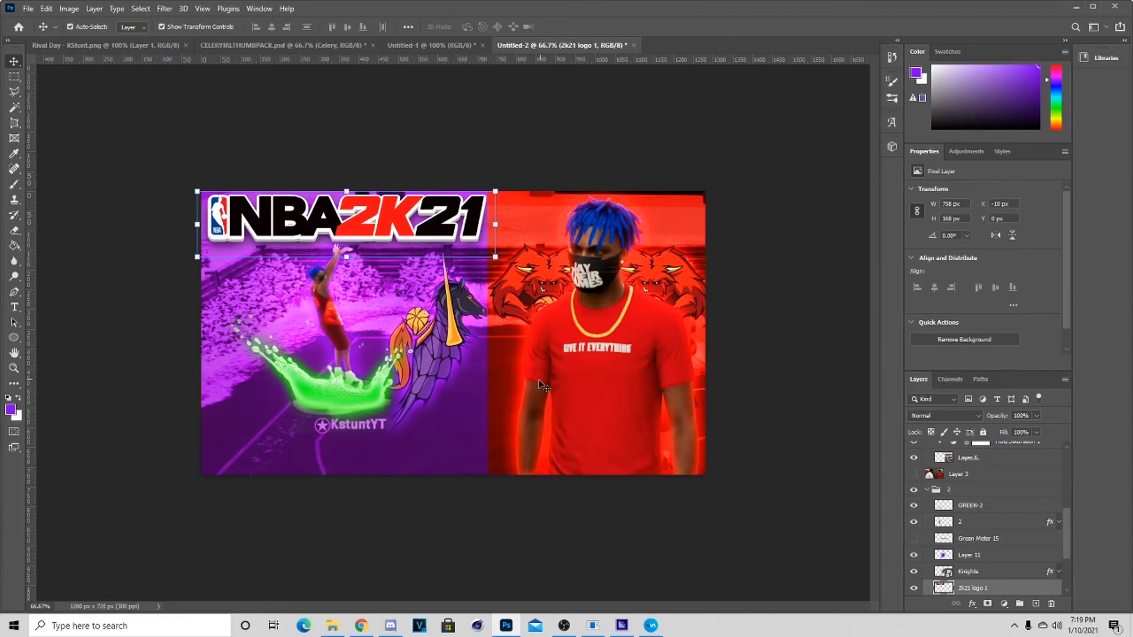
{"action": "scroll", "coordinate": [960, 521], "scroll_direction": "up", "scroll_amount": 1}
{"action": "left_click", "coordinate": [927, 507]}
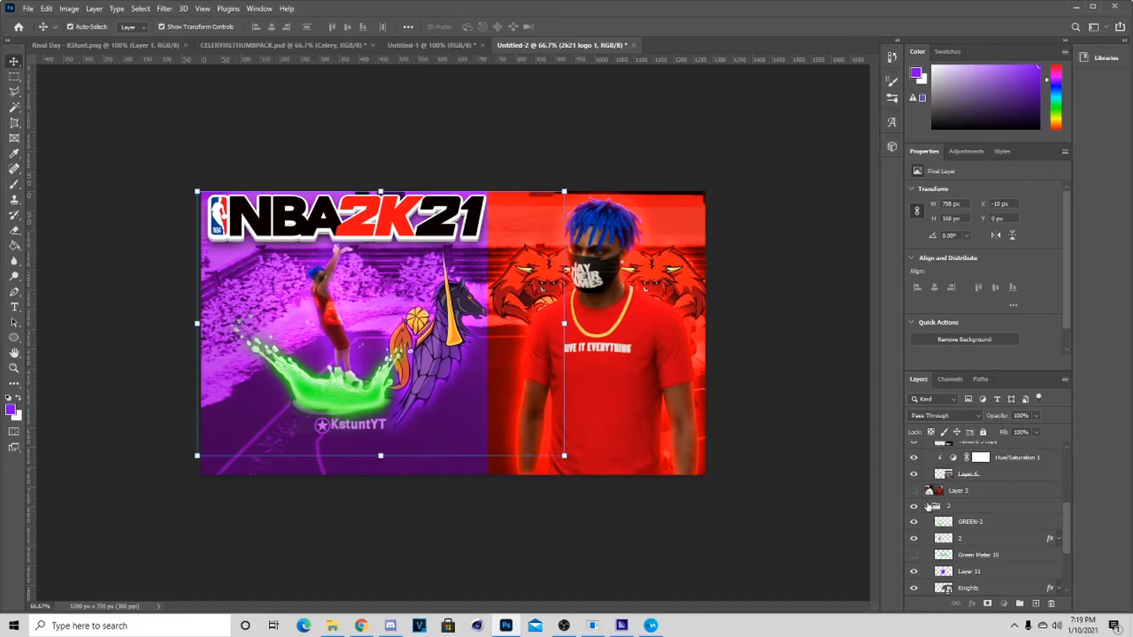
- Merge all visible layers of the thumbnail into the masked character's layer, Layer 4
{"action": "left_click", "coordinate": [630, 409]}
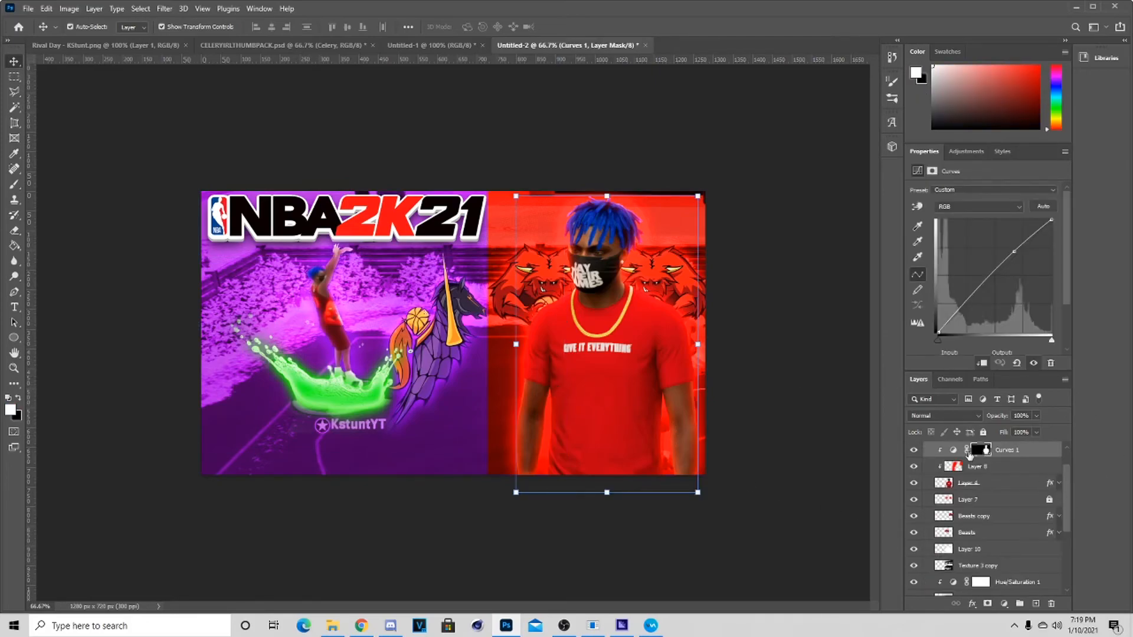
{"action": "left_click", "coordinate": [1007, 484]}
{"action": "right_click", "coordinate": [1008, 483]}
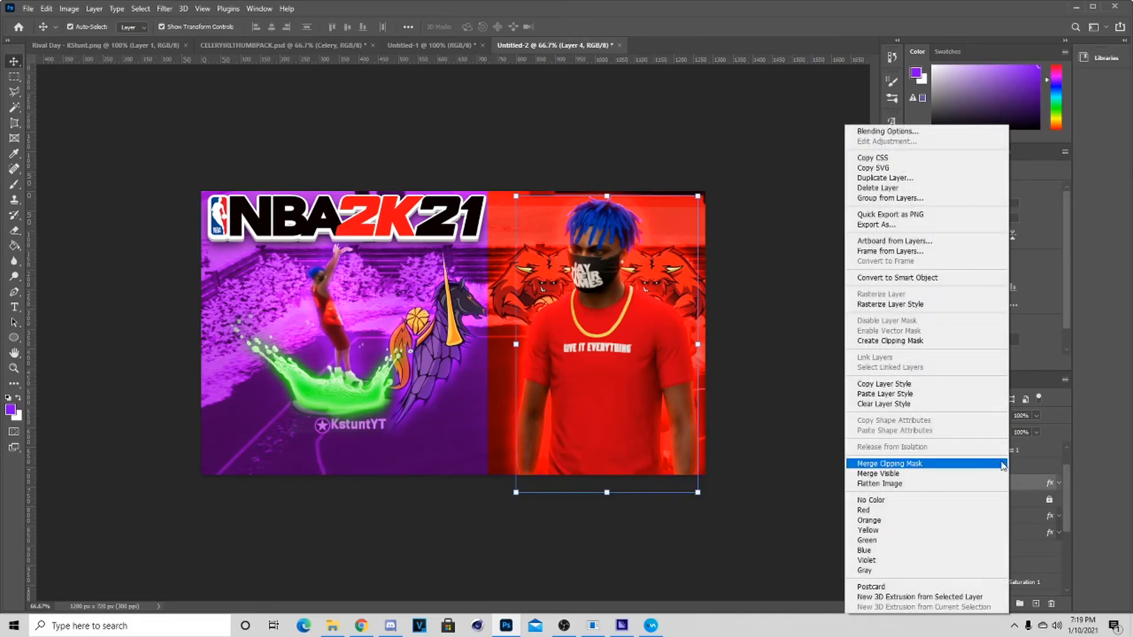
{"action": "left_click", "coordinate": [932, 474]}
- Apply a Magic Bullet PhotoLooks look to the merged layer with Crush, Diffusion, Auto Shoulder, Exposure, Chromatic Aberration and Saturation
{"action": "left_click", "coordinate": [164, 9]}
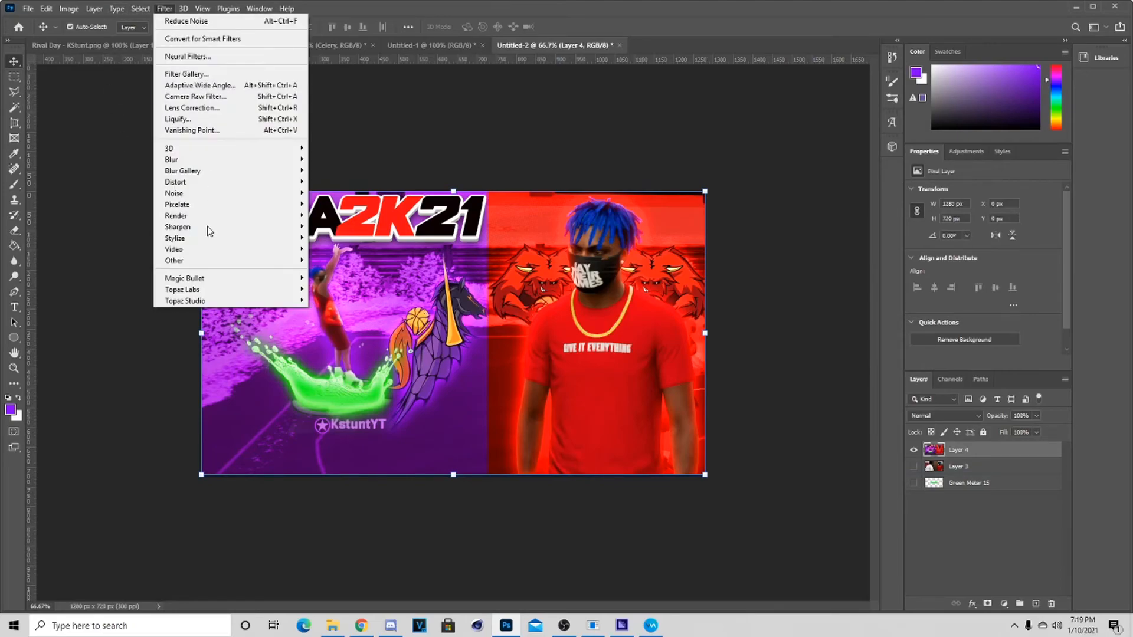
{"action": "mouse_move", "coordinate": [215, 286]}
{"action": "left_click", "coordinate": [322, 278]}
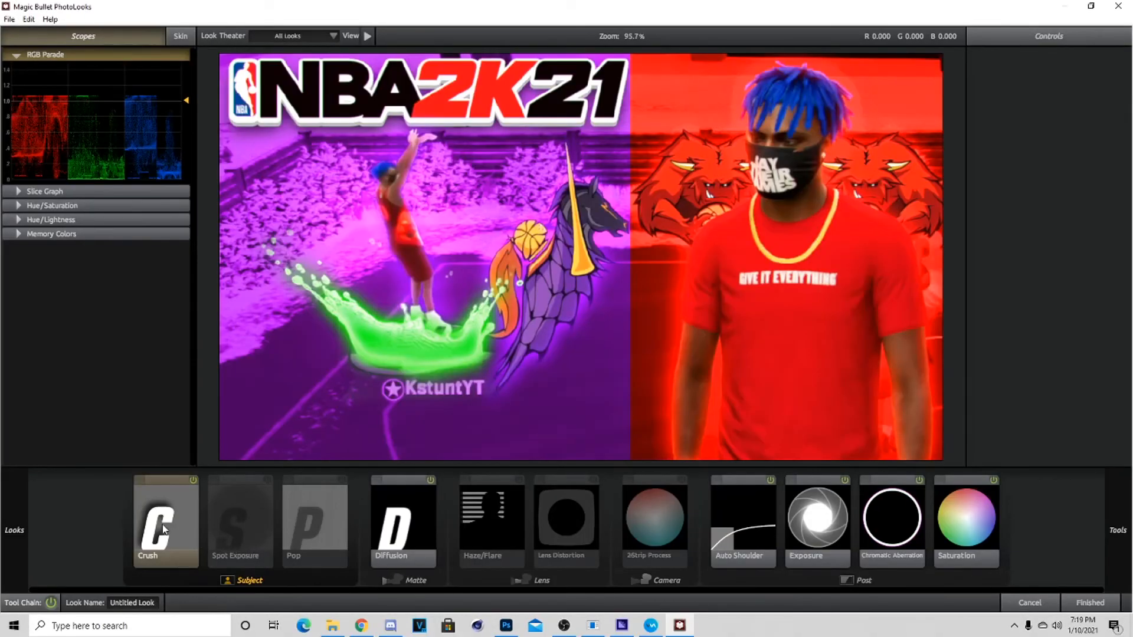
{"action": "left_click", "coordinate": [166, 529]}
{"action": "left_click", "coordinate": [407, 537]}
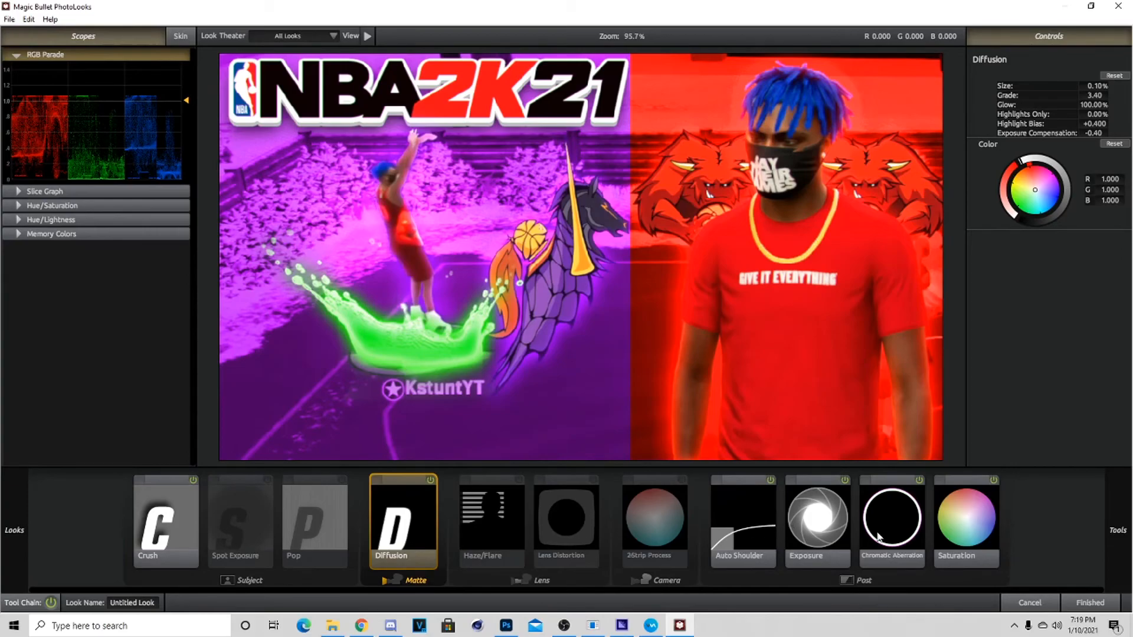
{"action": "left_click", "coordinate": [764, 540]}
{"action": "left_click", "coordinate": [817, 531]}
{"action": "left_click", "coordinate": [907, 529]}
{"action": "left_click", "coordinate": [984, 538]}
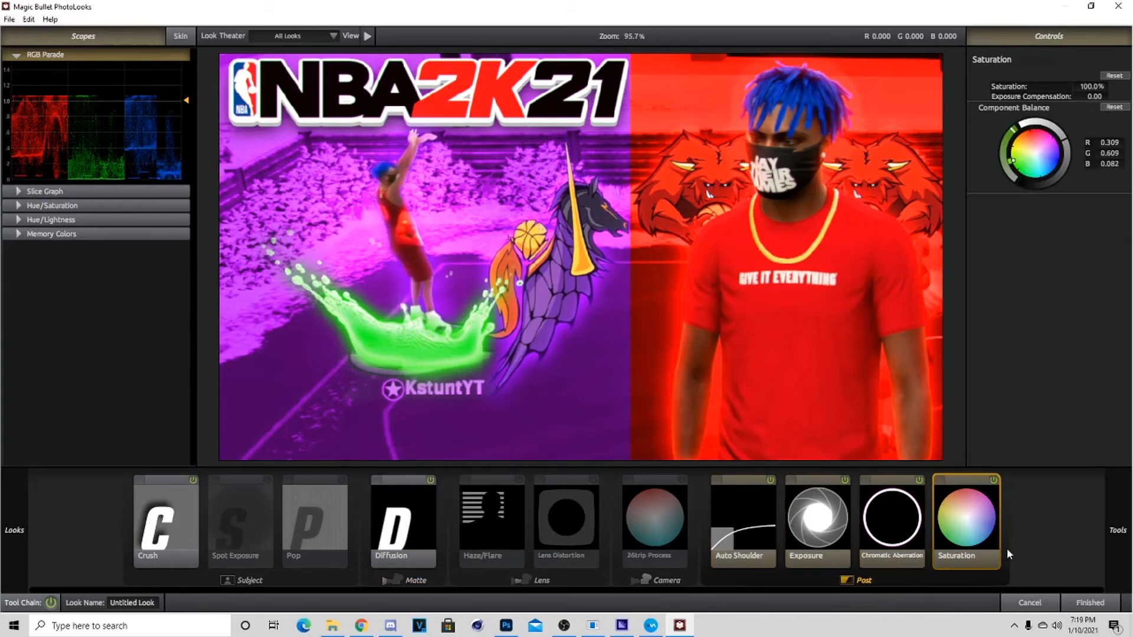
{"action": "left_click", "coordinate": [1089, 602]}
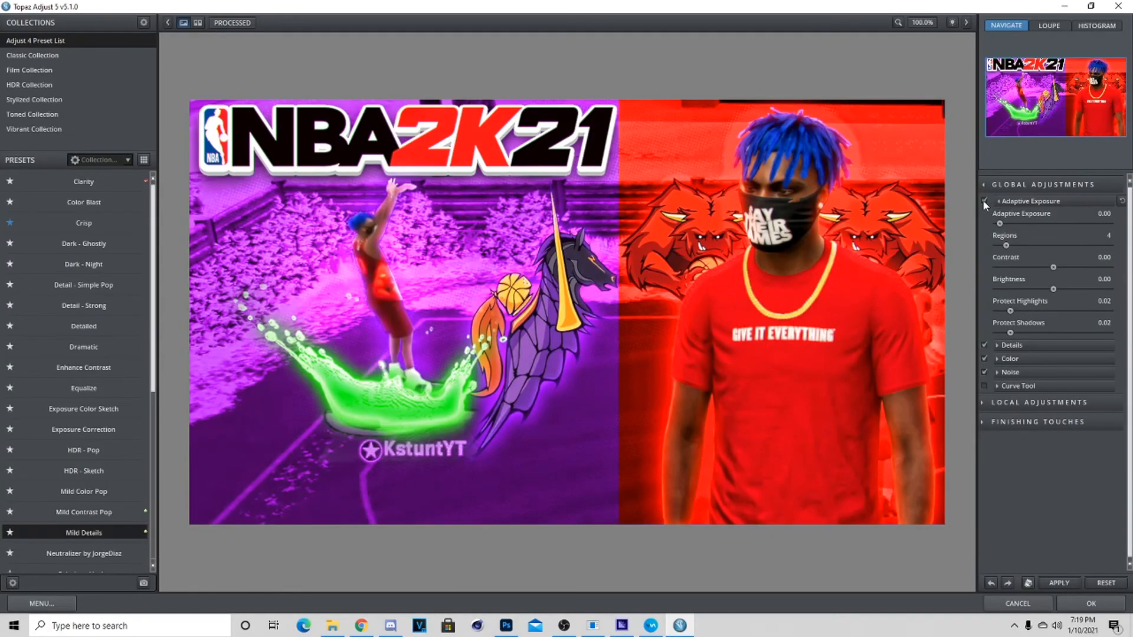
- Apply Topaz Adjust 5 with the Mild Details preset, Adaptive Exposure turned off and detail Strength set to 1.20
{"action": "left_click", "coordinate": [114, 507]}
{"action": "left_click", "coordinate": [113, 531]}
{"action": "left_click", "coordinate": [1011, 346]}
{"action": "left_click_drag", "start_coordinate": [1027, 368], "coordinate": [1031, 369]}
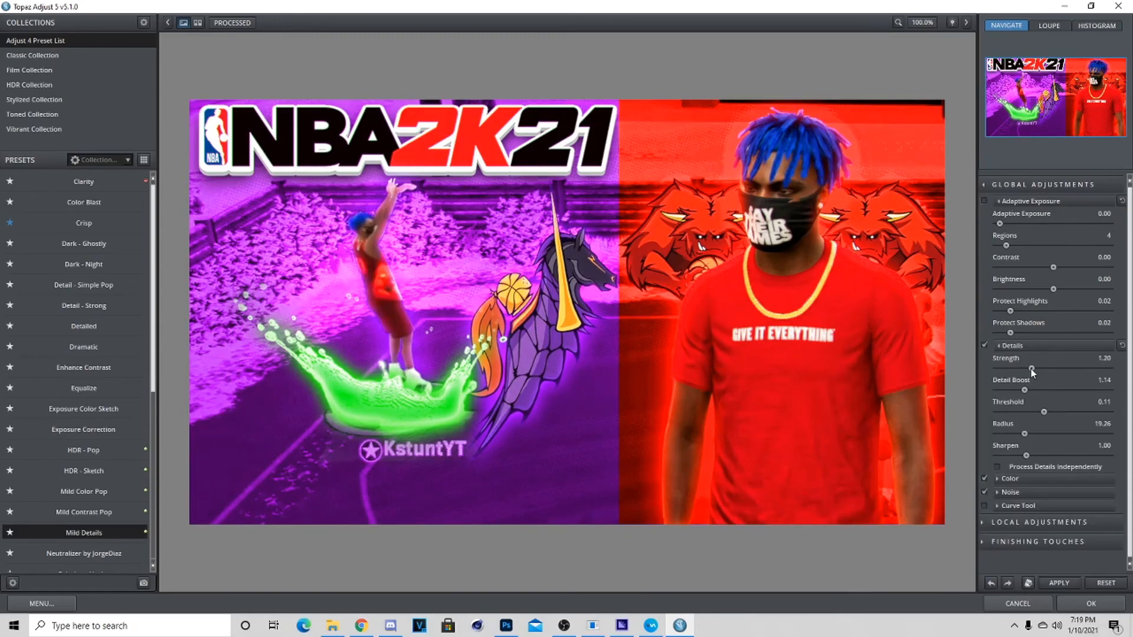
{"action": "left_click", "coordinate": [1073, 601]}
- Apply the Camera Raw filter to the merged layer with Grain set to 7
{"action": "left_click", "coordinate": [164, 8]}
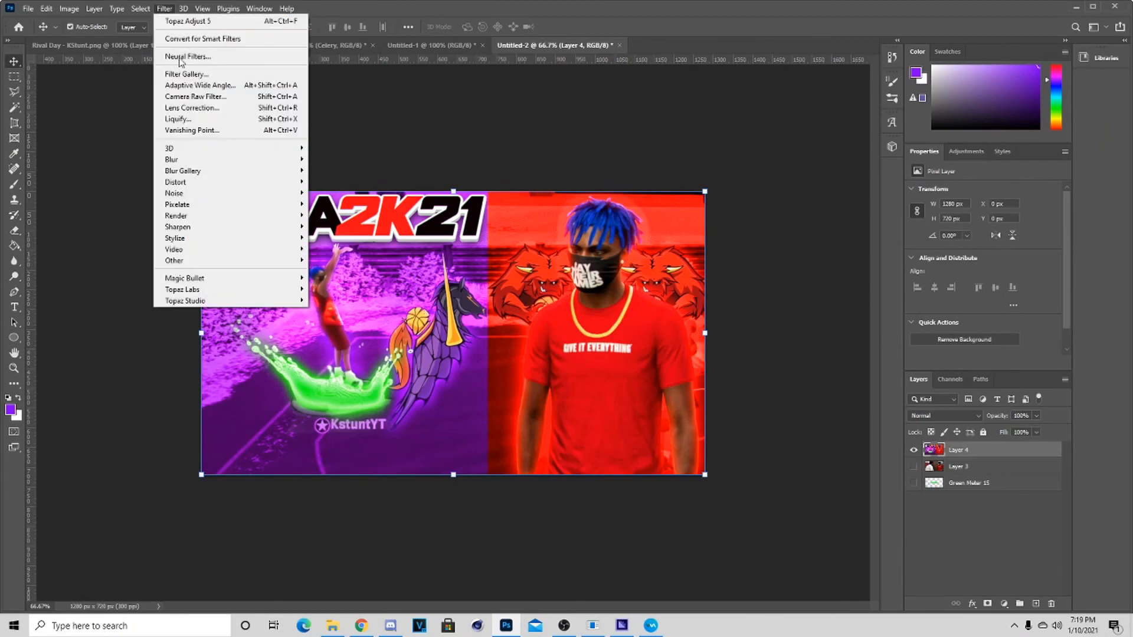
{"action": "left_click", "coordinate": [190, 94]}
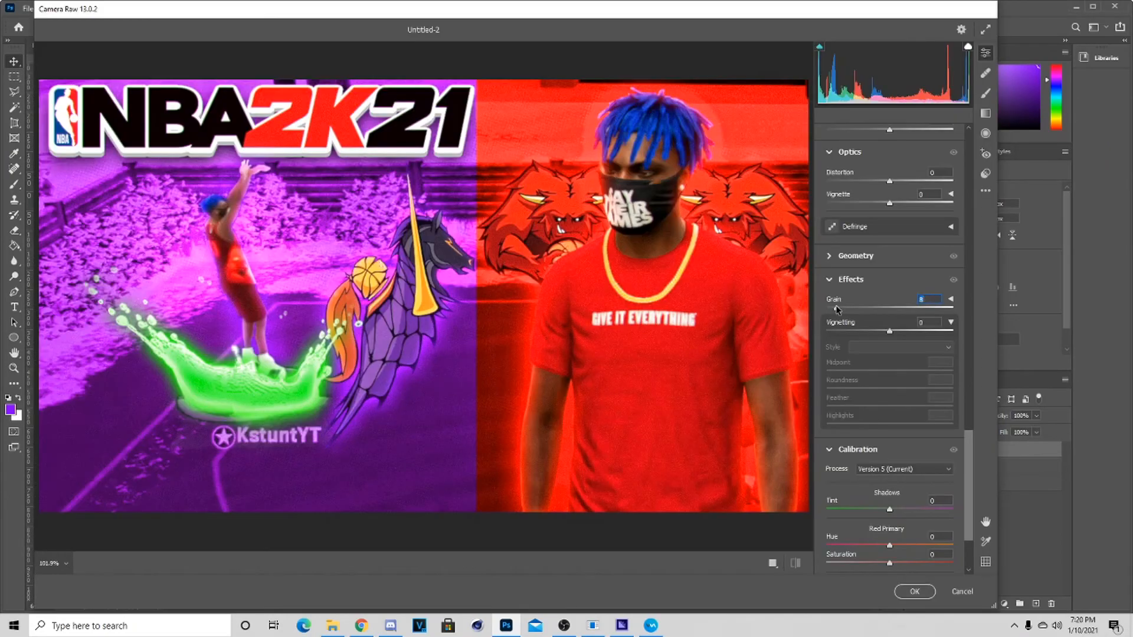
{"action": "scroll", "coordinate": [890, 349], "scroll_direction": "up", "scroll_amount": 10}
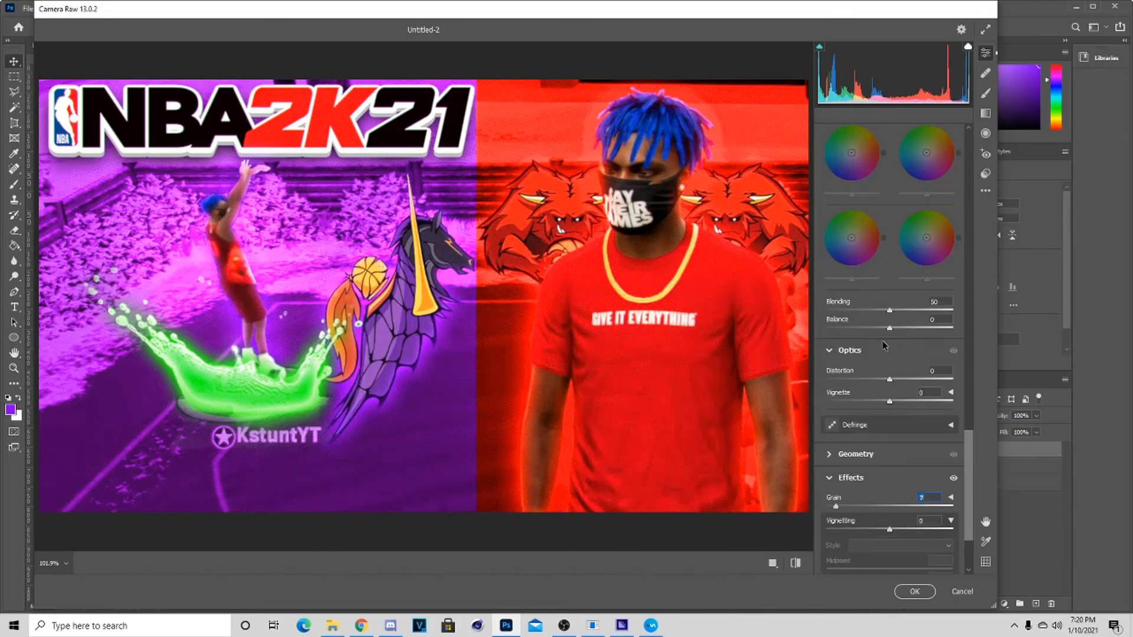
{"action": "scroll", "coordinate": [888, 354], "scroll_direction": "up", "scroll_amount": 4}
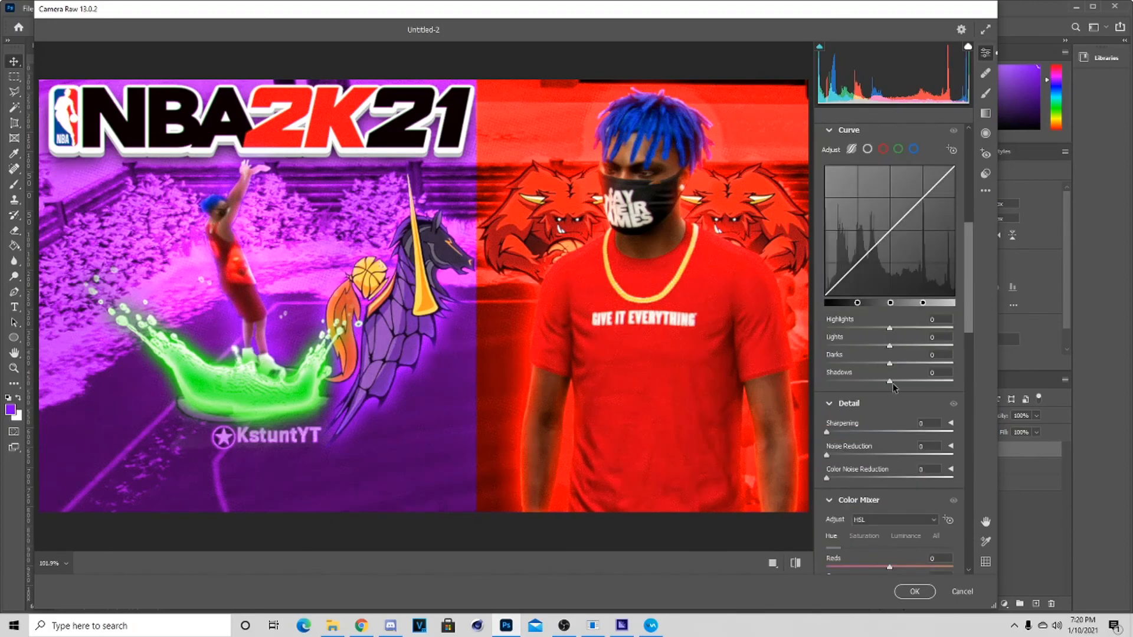
{"action": "left_click", "coordinate": [889, 382]}
{"action": "scroll", "coordinate": [891, 388], "scroll_direction": "up", "scroll_amount": 1}
{"action": "scroll", "coordinate": [906, 481], "scroll_direction": "down", "scroll_amount": 5}
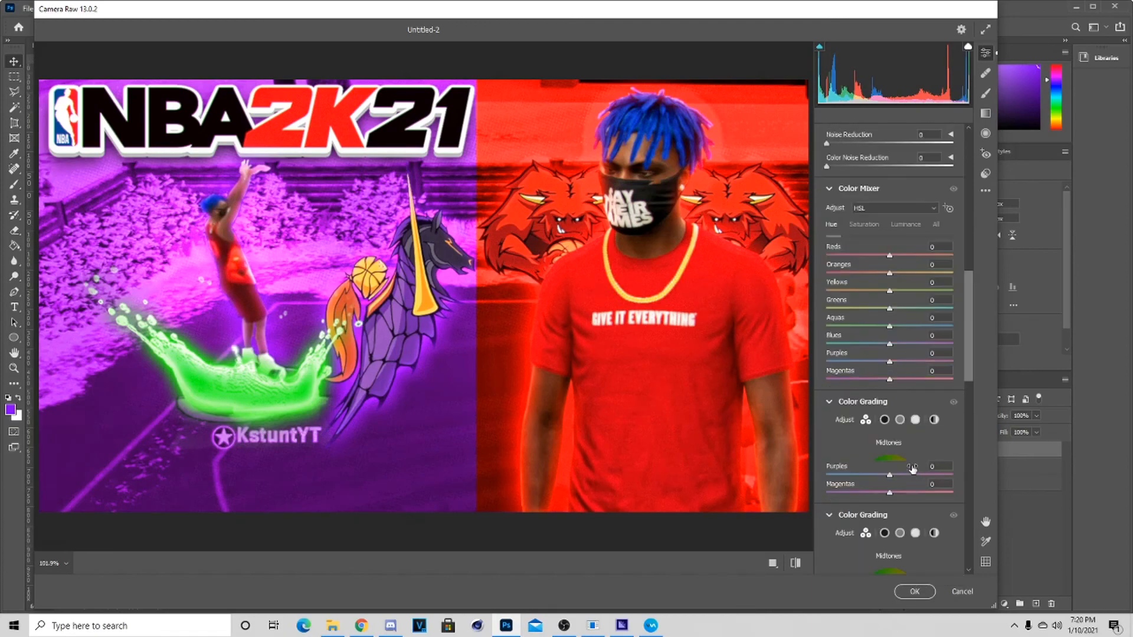
{"action": "scroll", "coordinate": [912, 470], "scroll_direction": "down", "scroll_amount": 10}
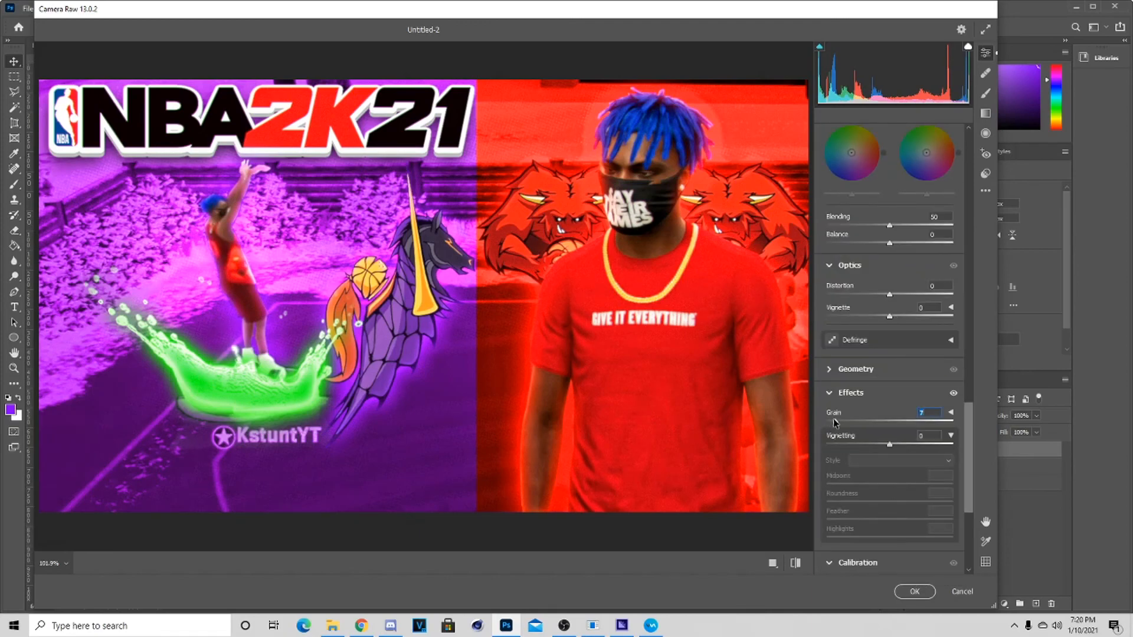
{"action": "left_click", "coordinate": [914, 591]}
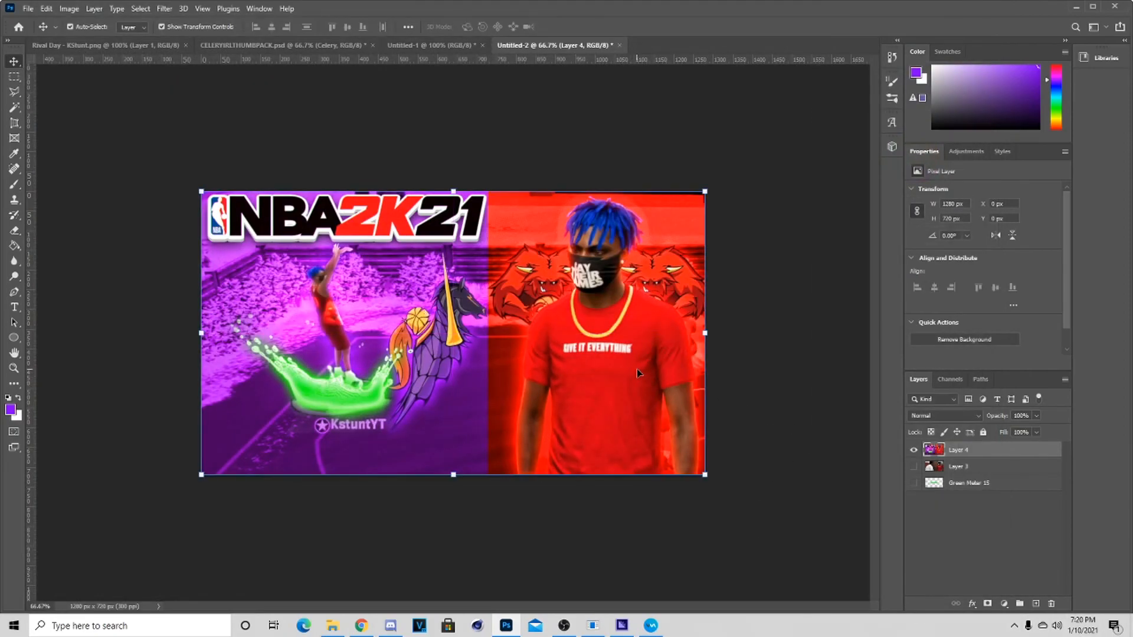